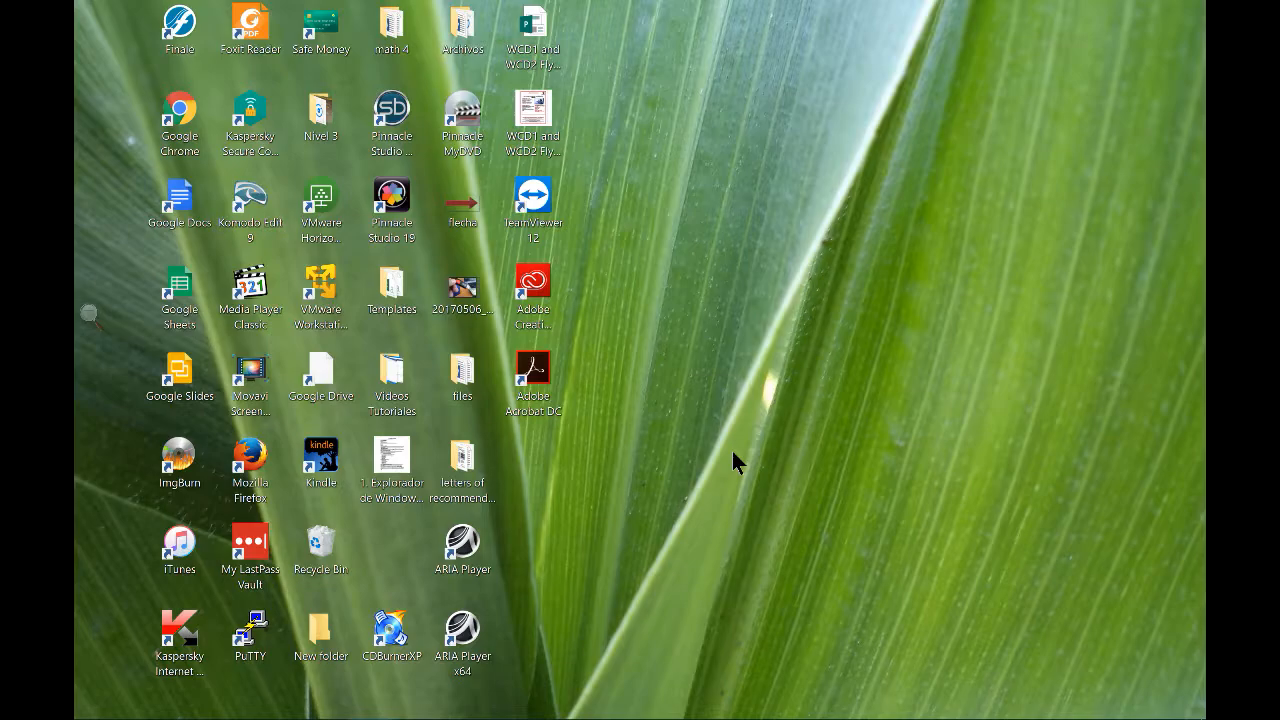
# Turn on Windows Magnifier to enlarge the desktop to about double size
pyautogui.press('super+plus')
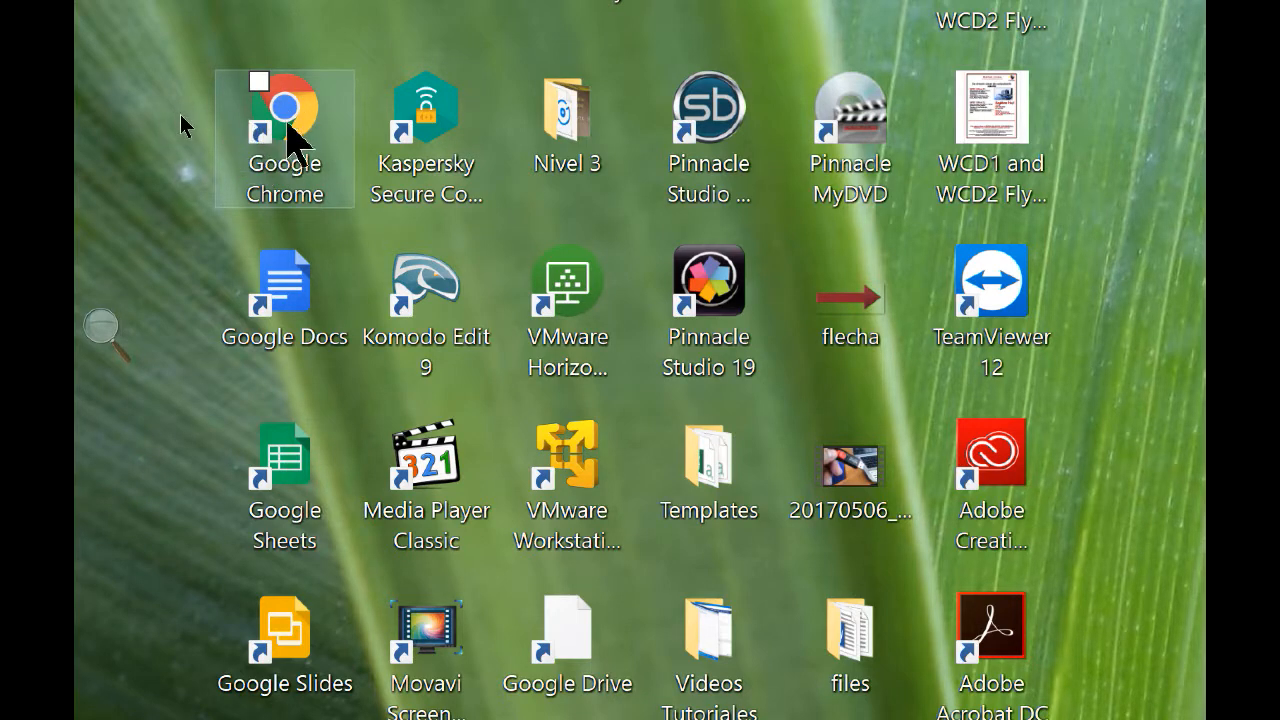
pyautogui.click(287, 124)
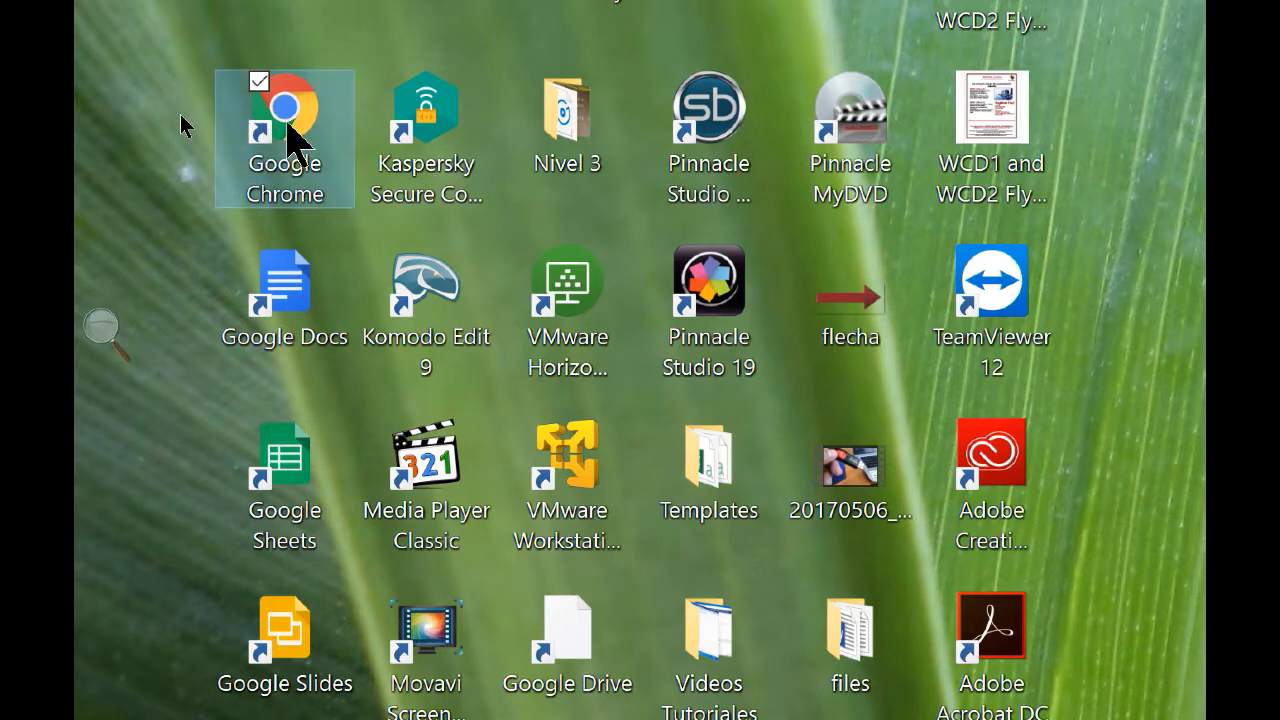
pyautogui.doubleClick(287, 124)
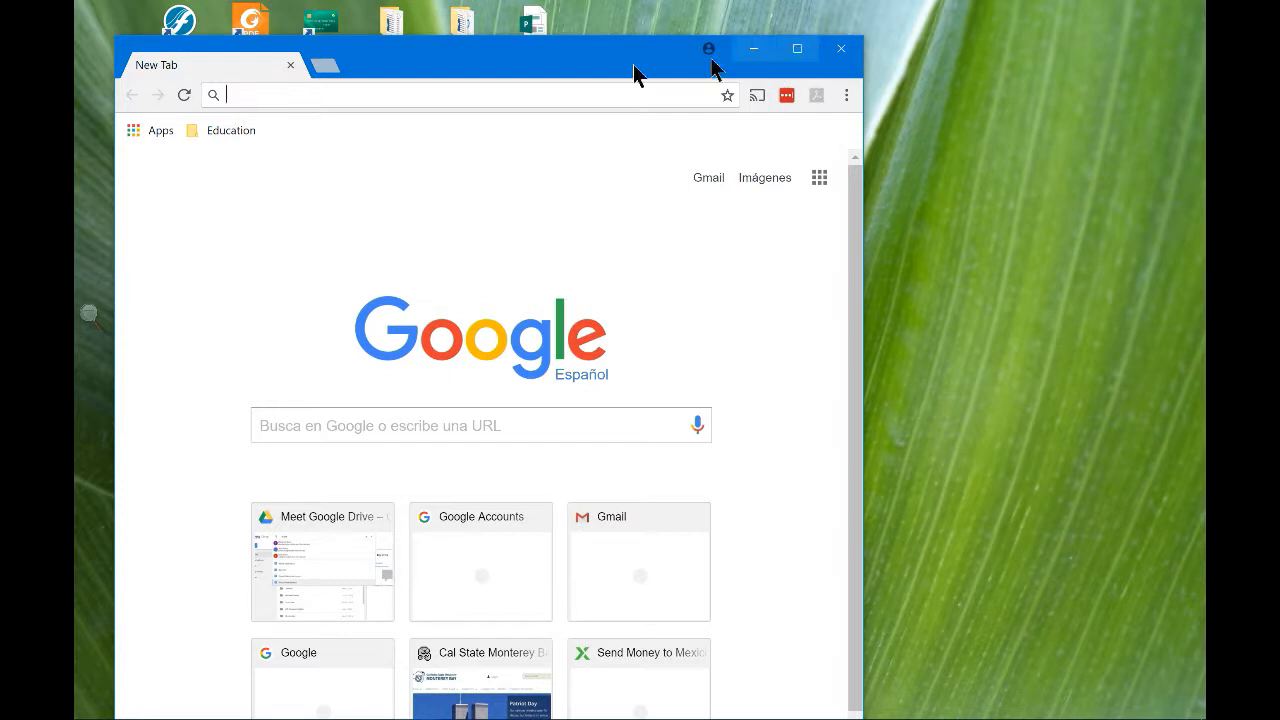
pyautogui.click(797, 50)
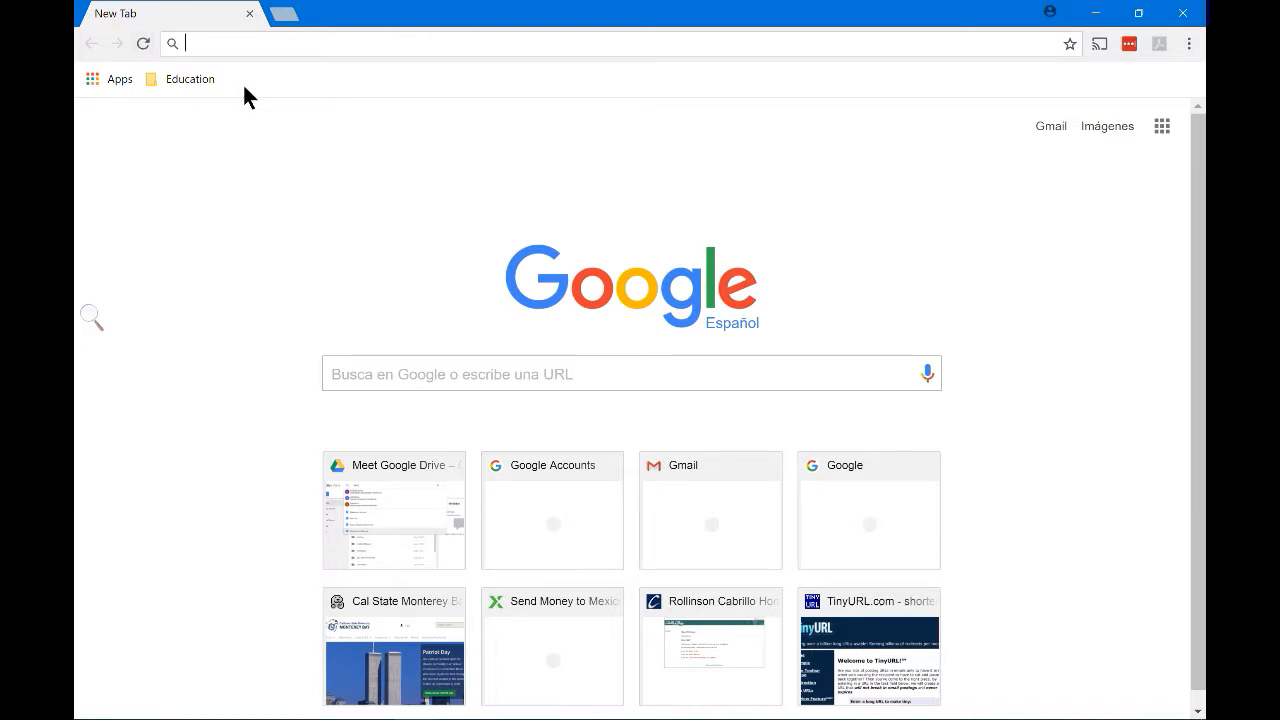
pyautogui.write('www.')
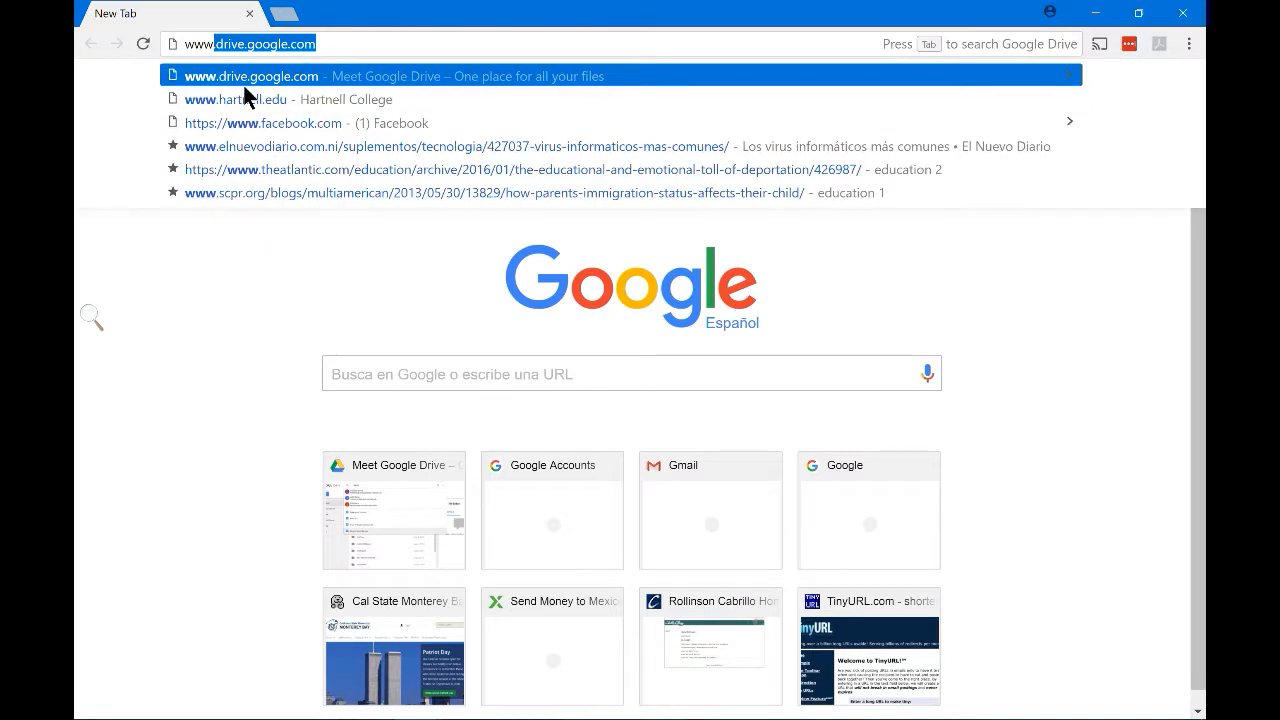
pyautogui.write('drive')
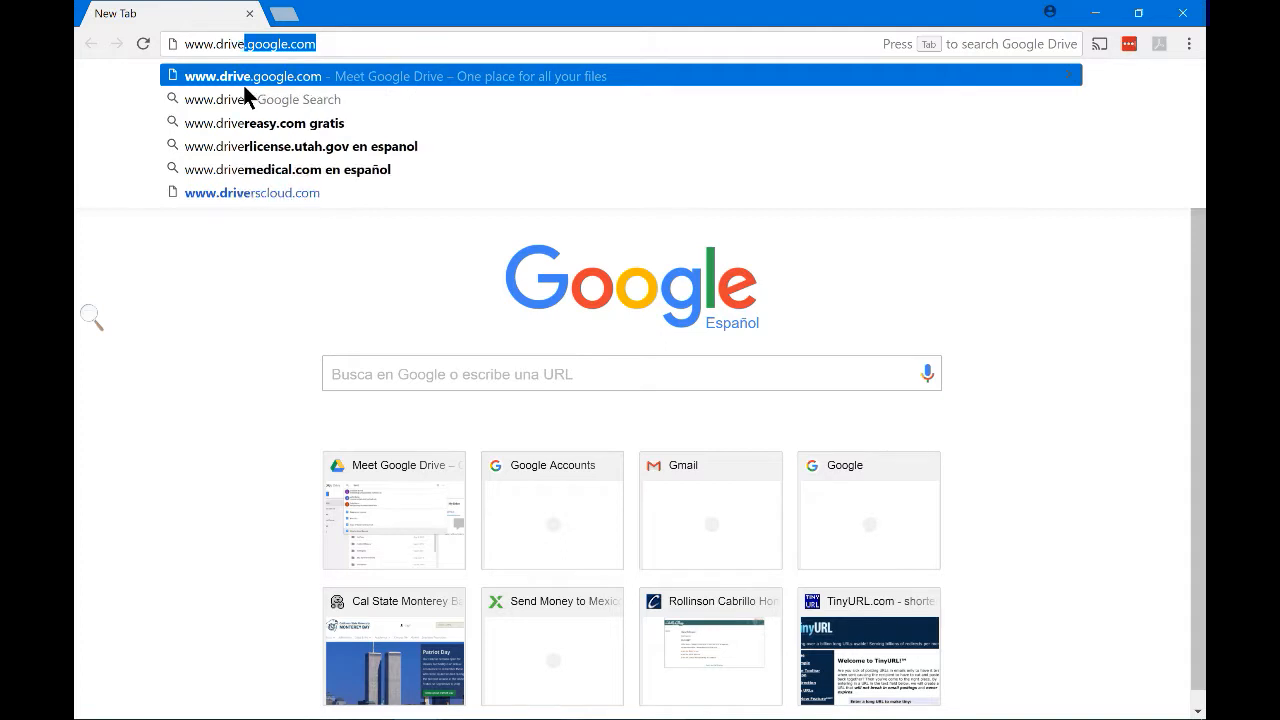
pyautogui.write('.googl')
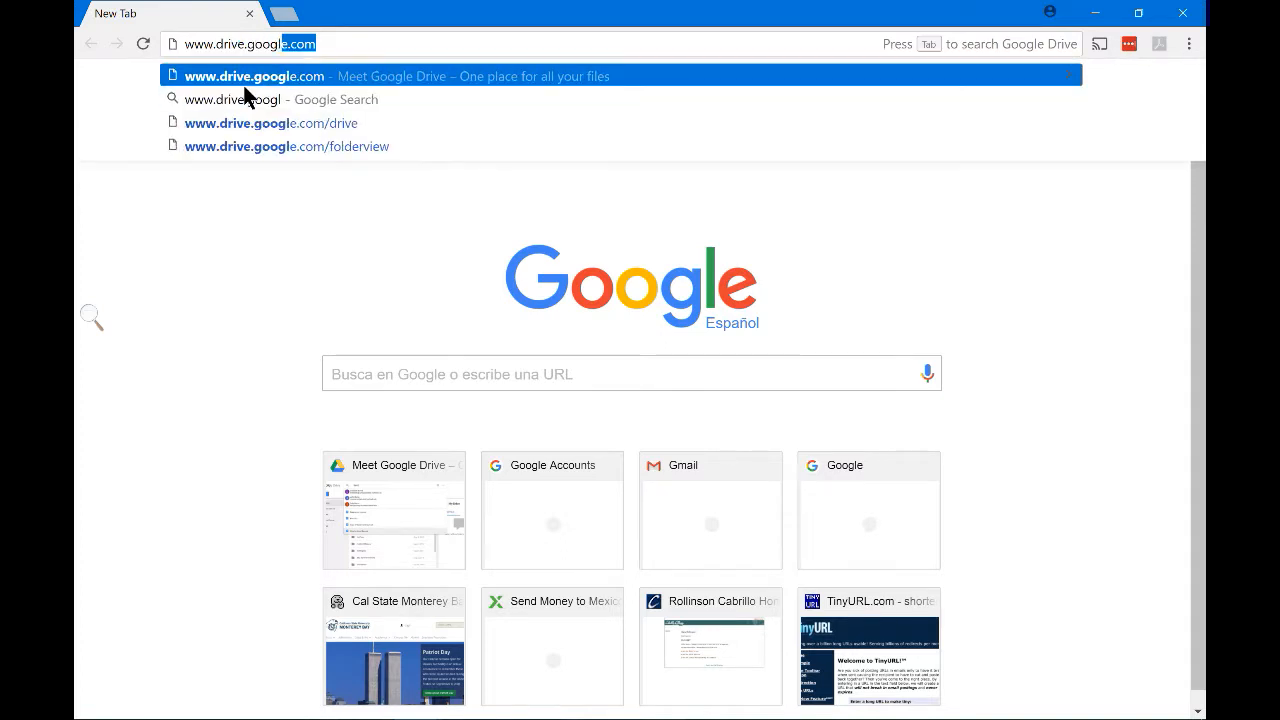
pyautogui.write('e.com')
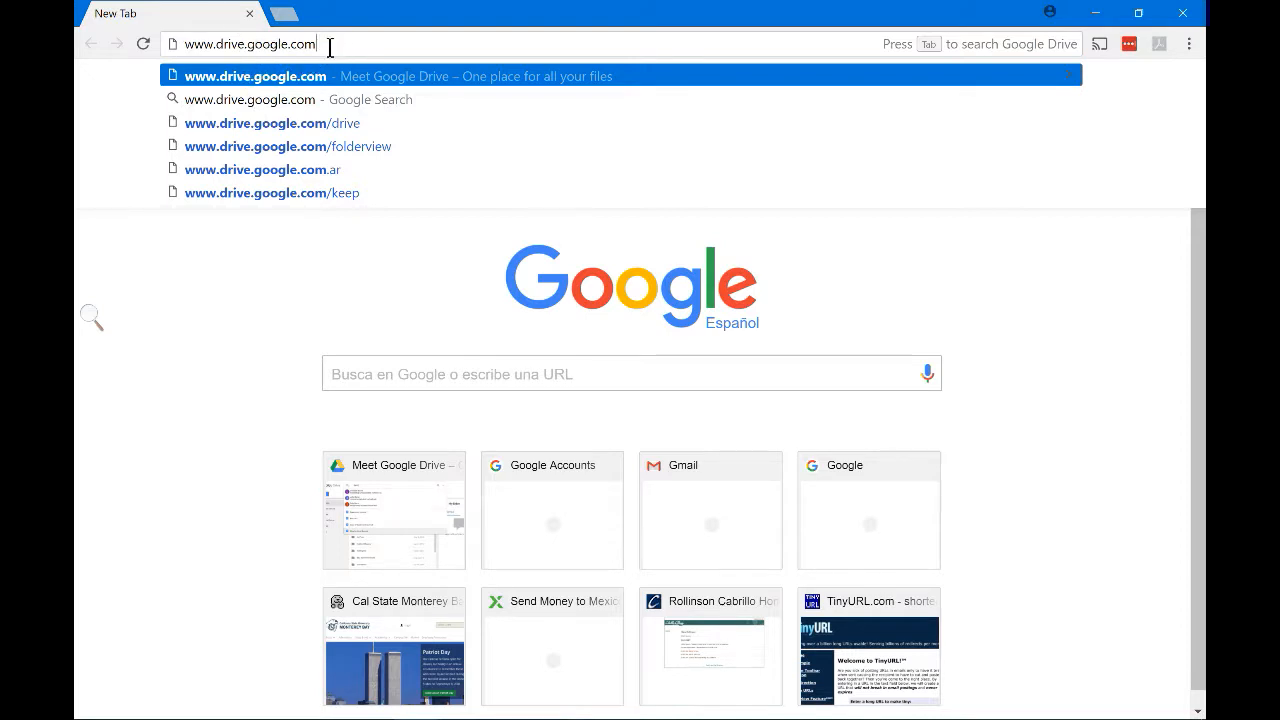
pyautogui.press('Return')
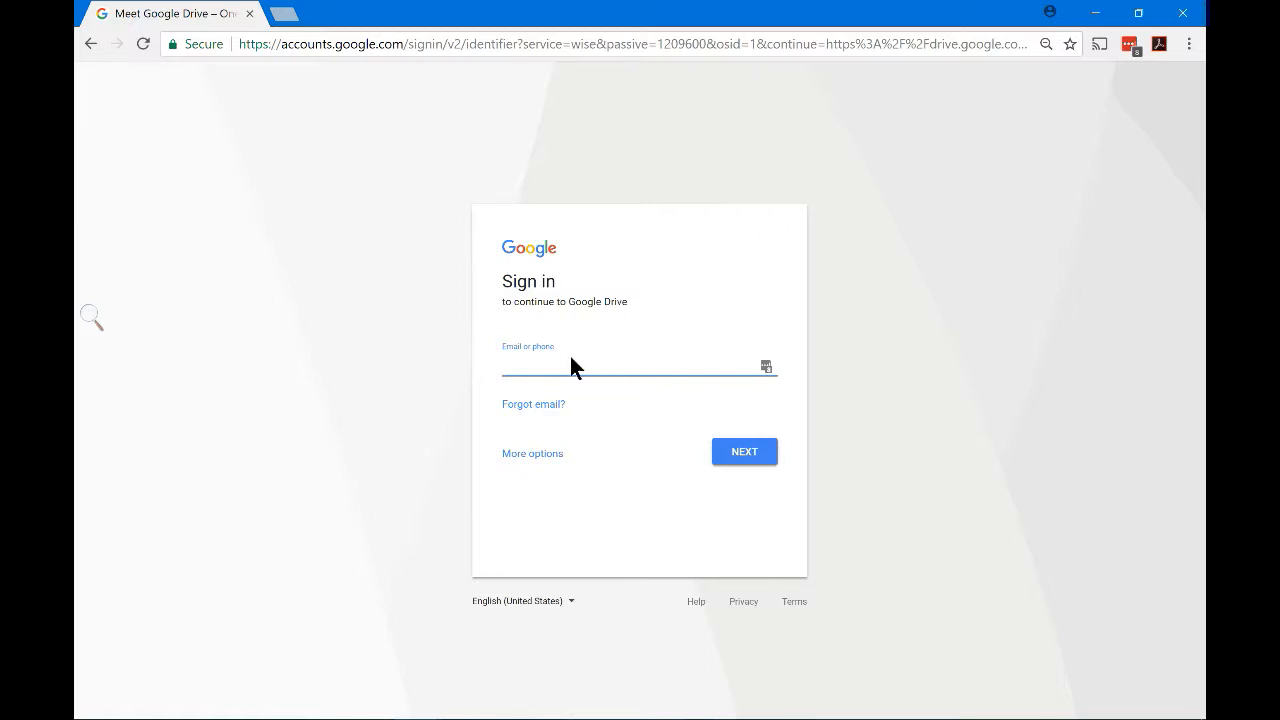
# Sign in to Google with the student account's e-mail address and password
pyautogui.click(747, 452)
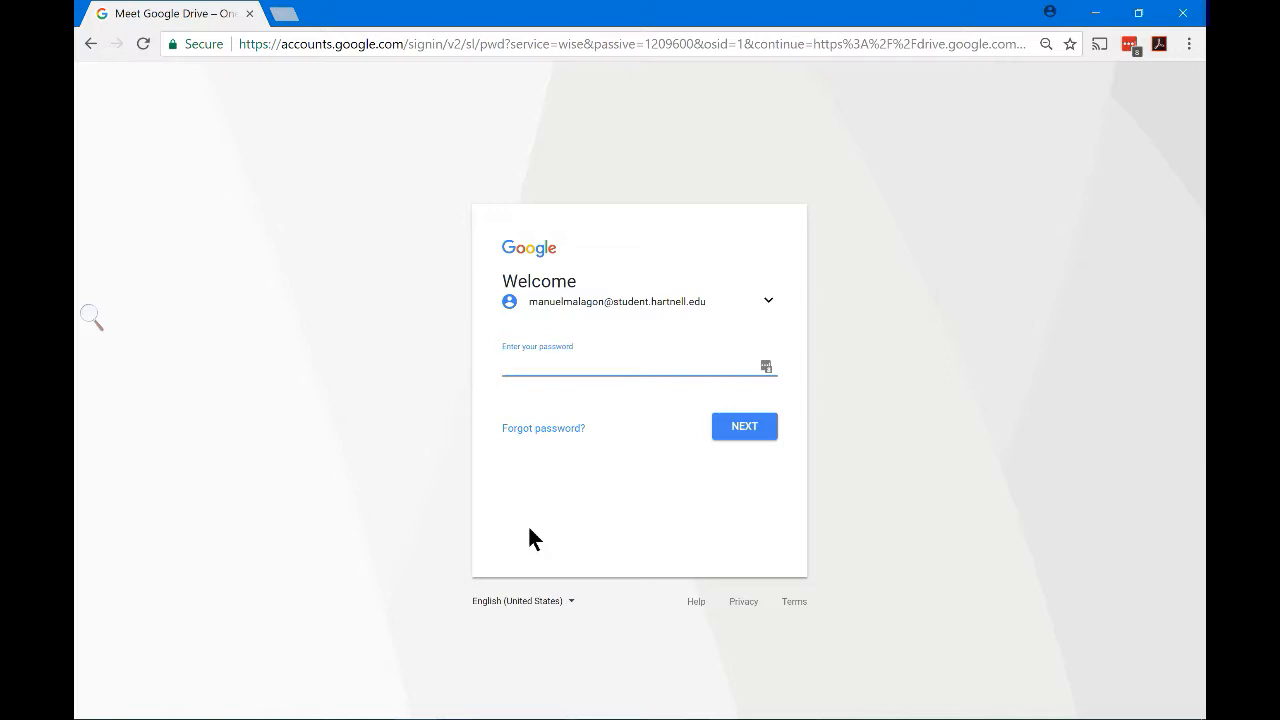
pyautogui.write('••••••••••••')
pyautogui.press('Return')
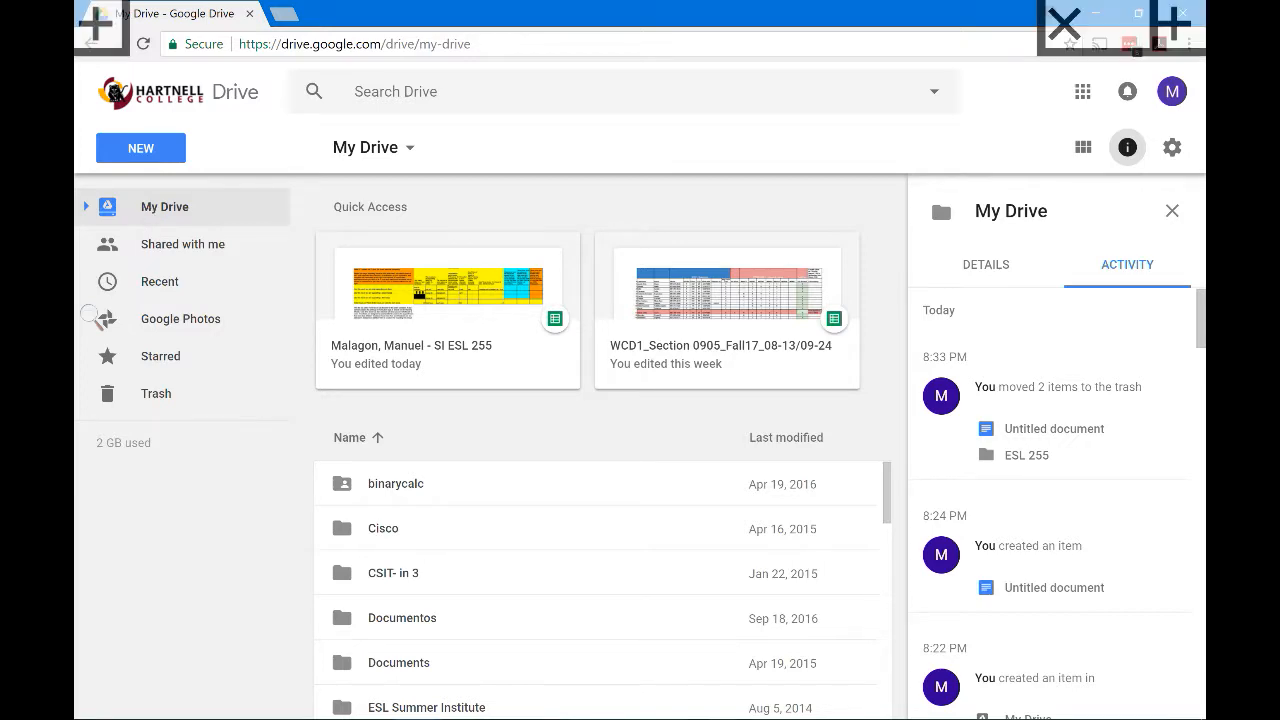
# Take a Windows Ink screen sketch of the Drive page and circle My Drive in red
pyautogui.press('super+w')
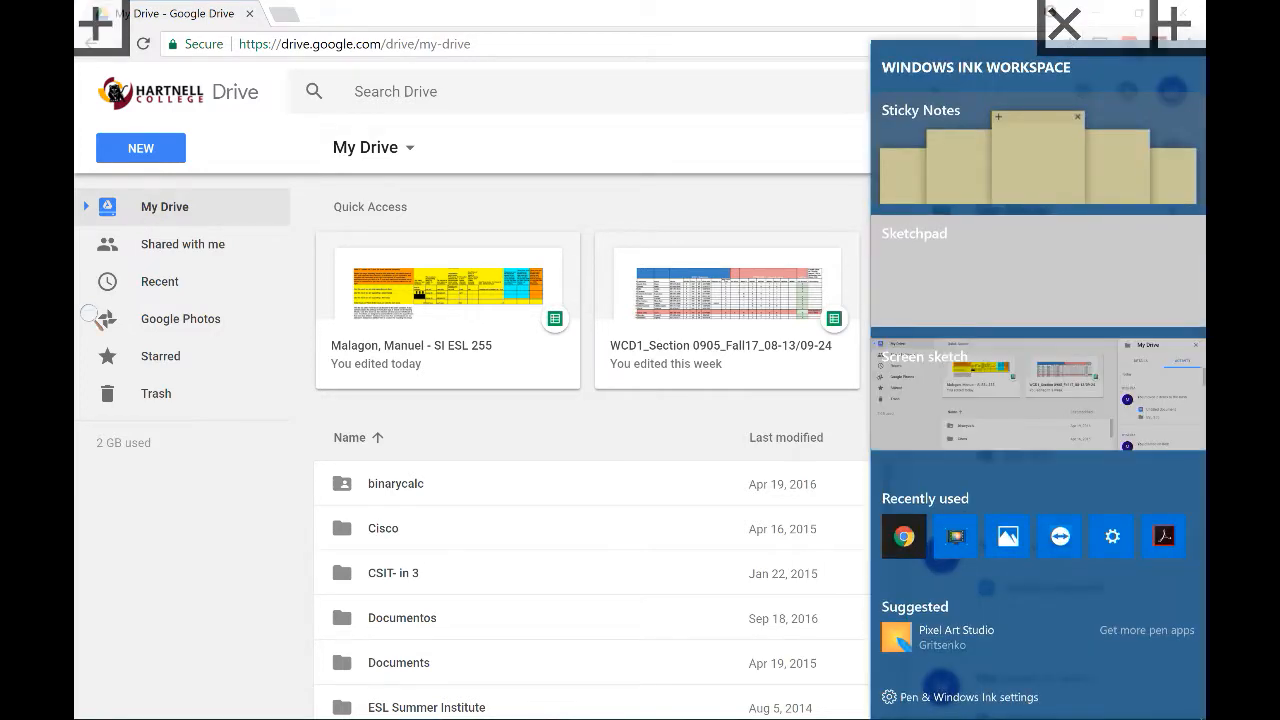
pyautogui.click(1037, 395)
pyautogui.moveTo(327, 246)
pyautogui.mouseDown()
pyautogui.moveTo(285, 247)
pyautogui.moveTo(203, 216)
pyautogui.moveTo(318, 254)
pyautogui.mouseUp()
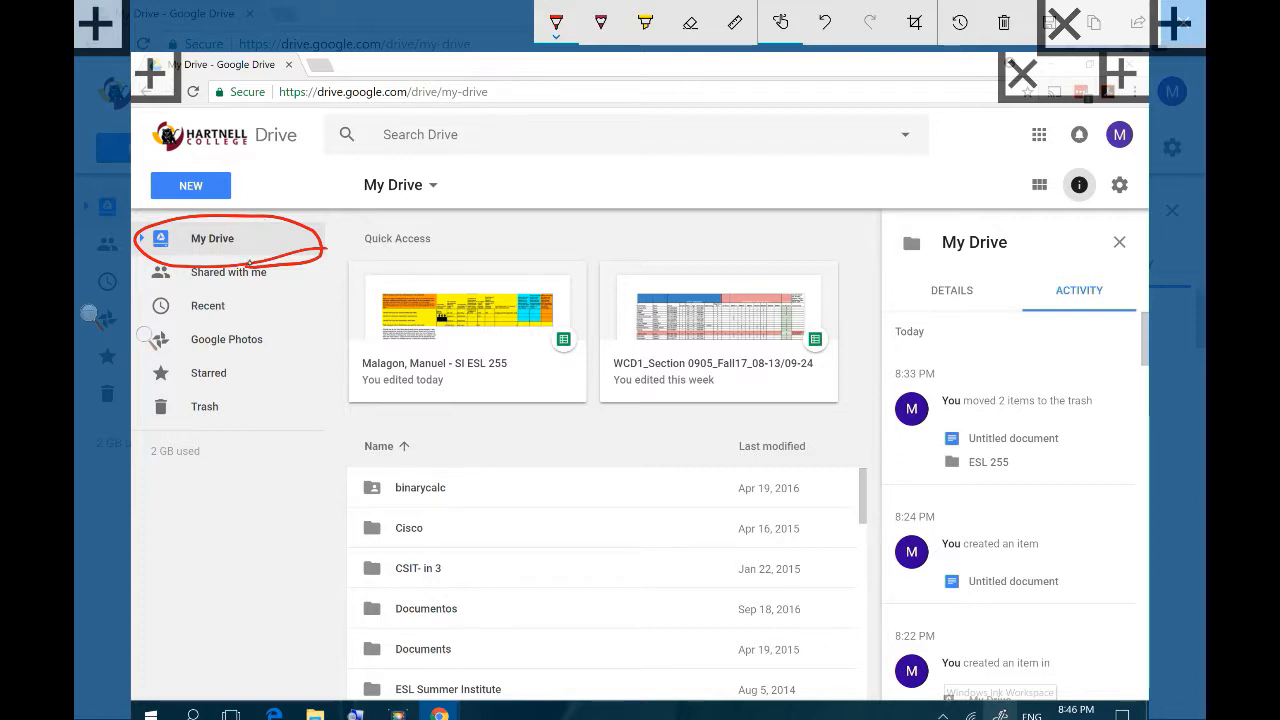
# Close the screen sketch and make a new My Drive folder named 'ESL 255'
pyautogui.click(1183, 22)
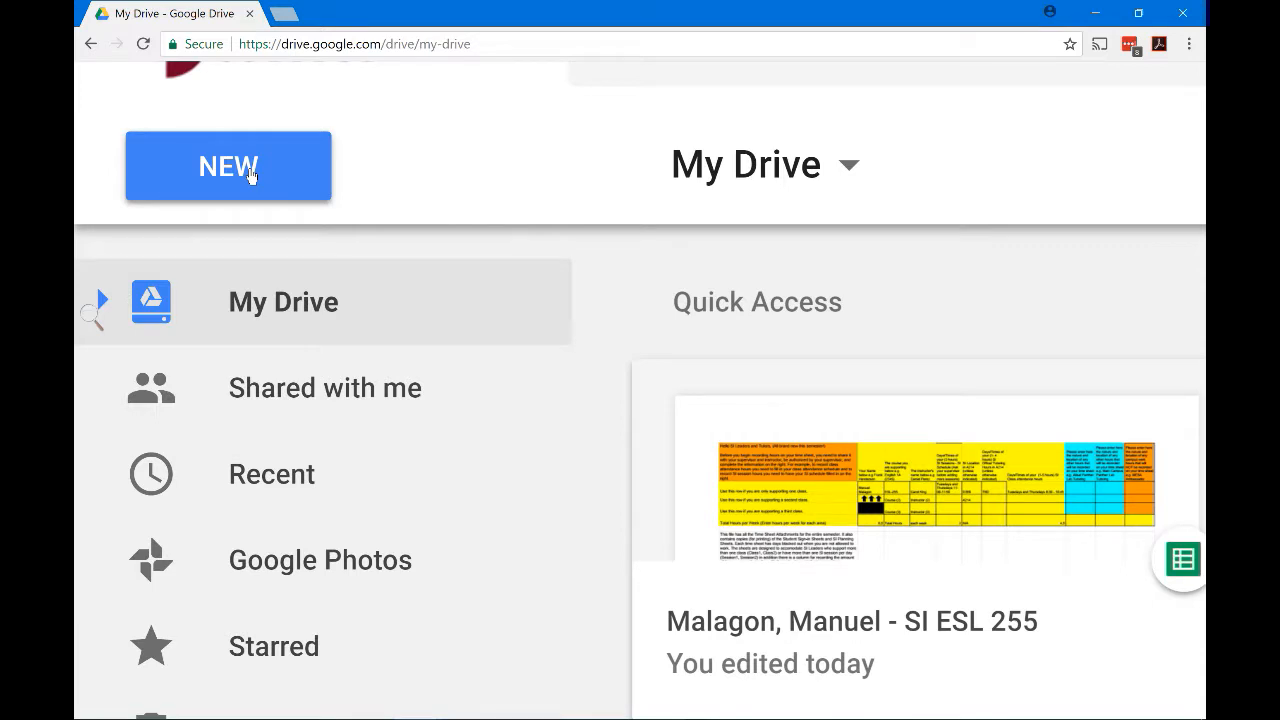
pyautogui.click(251, 175)
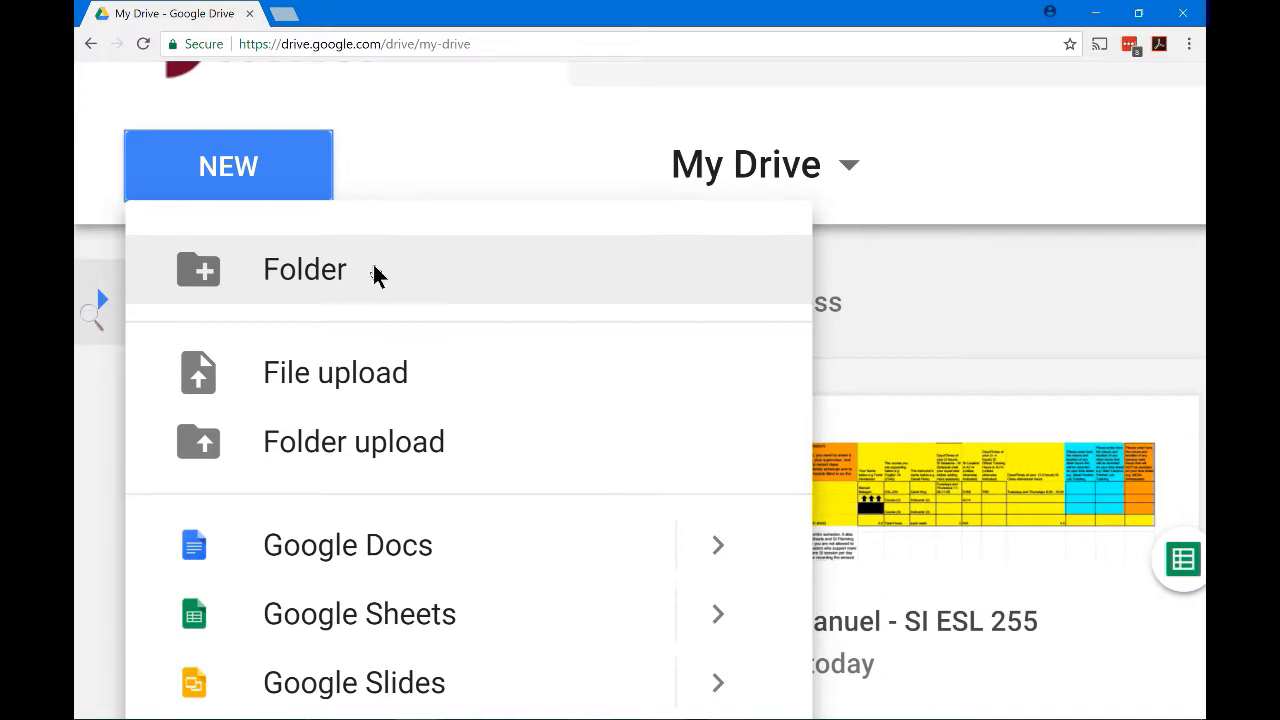
pyautogui.click(375, 272)
pyautogui.scroll(-5, 609, 299)
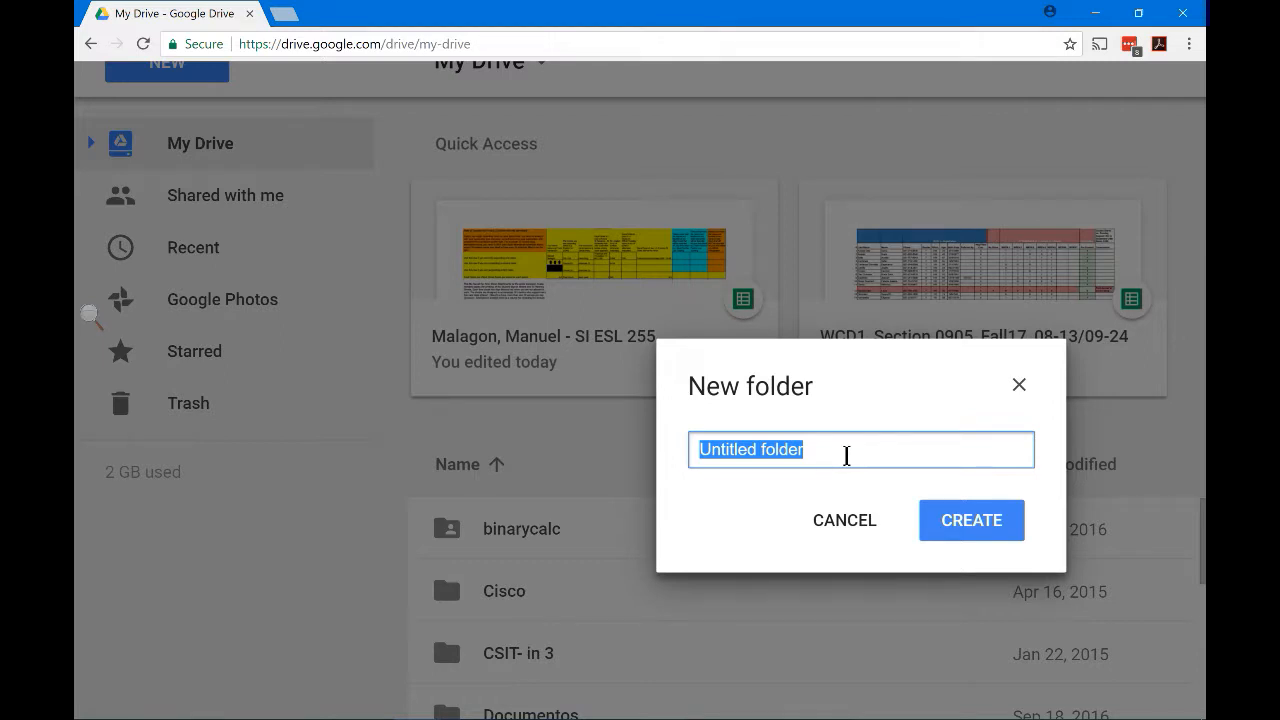
pyautogui.press('BackSpace')
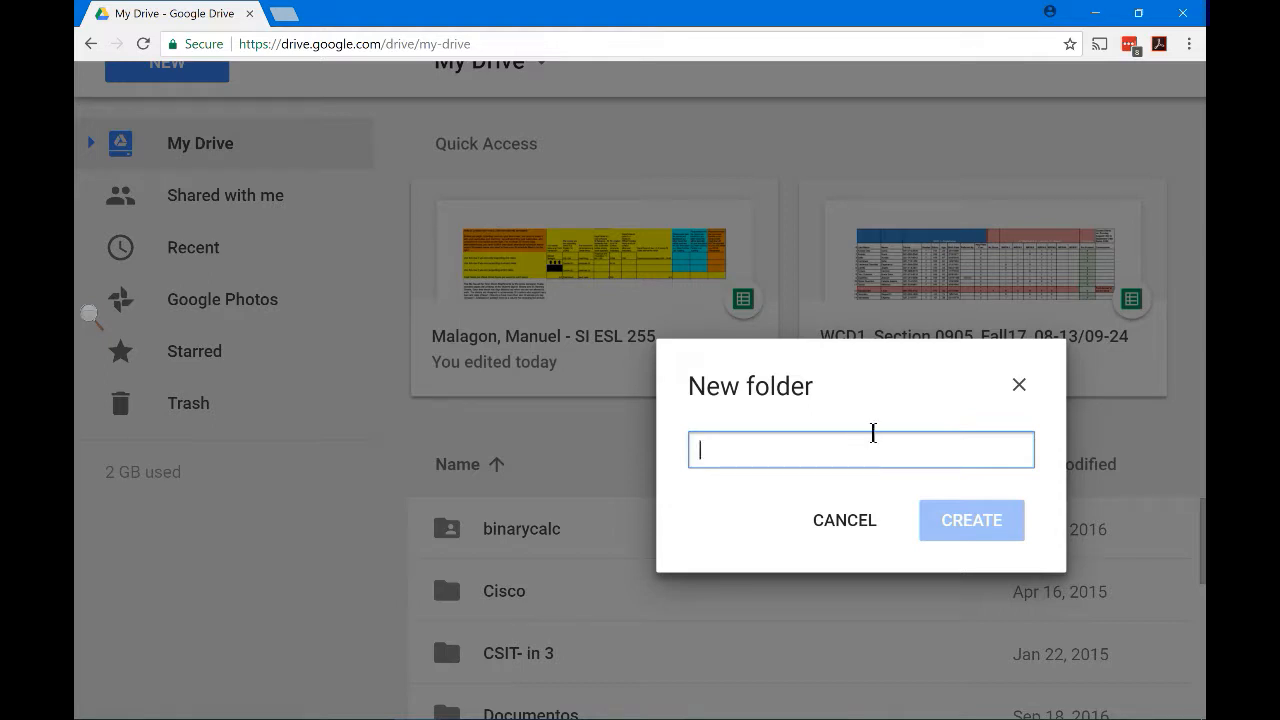
pyautogui.write('ESL ')
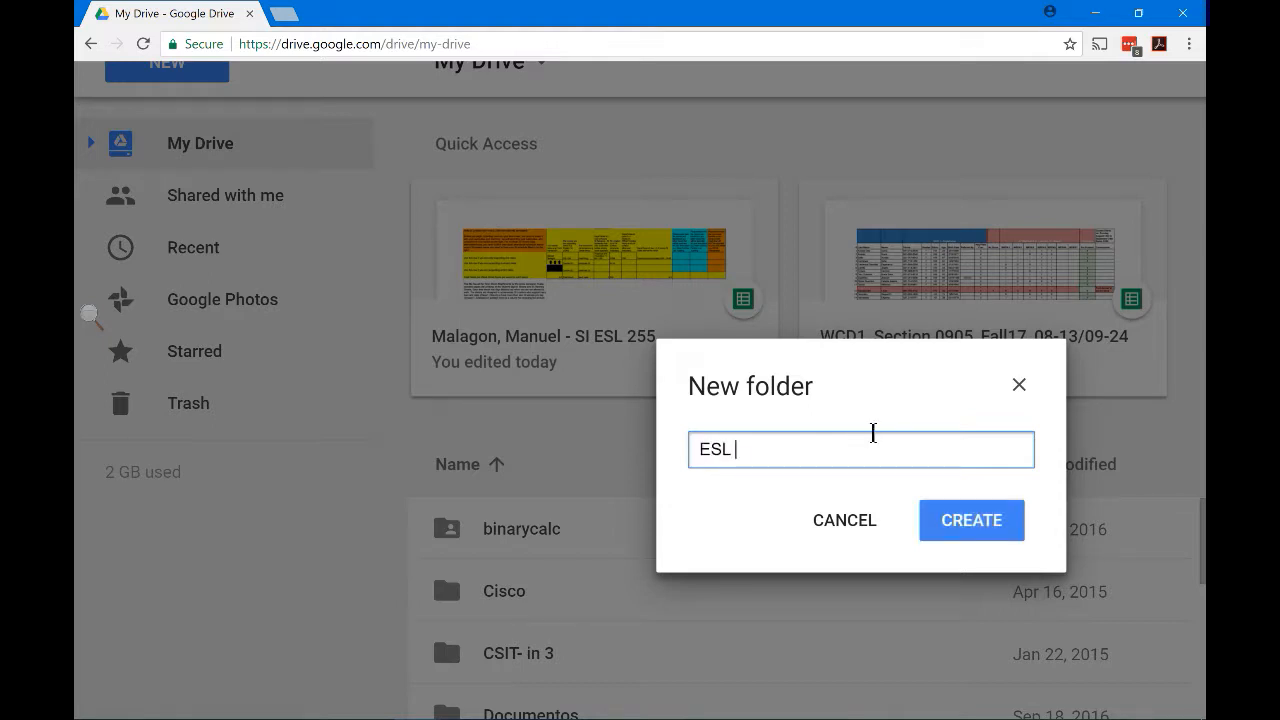
pyautogui.write('255')
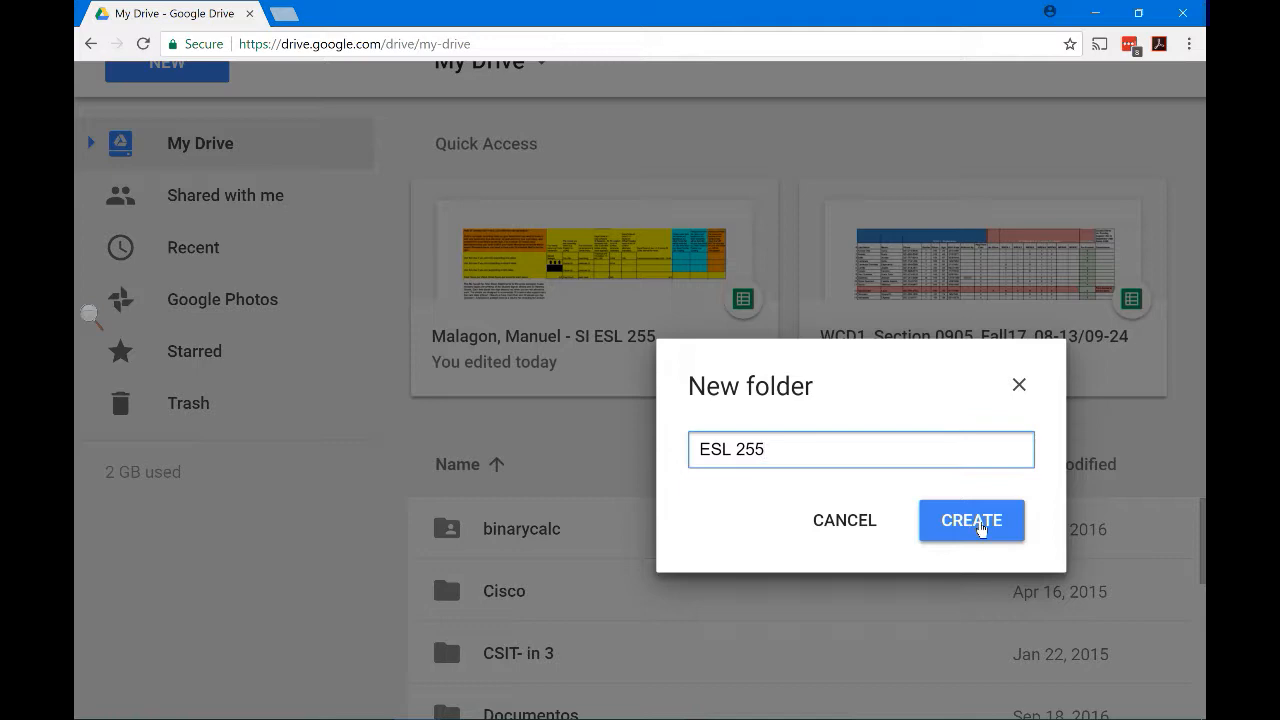
pyautogui.click(973, 532)
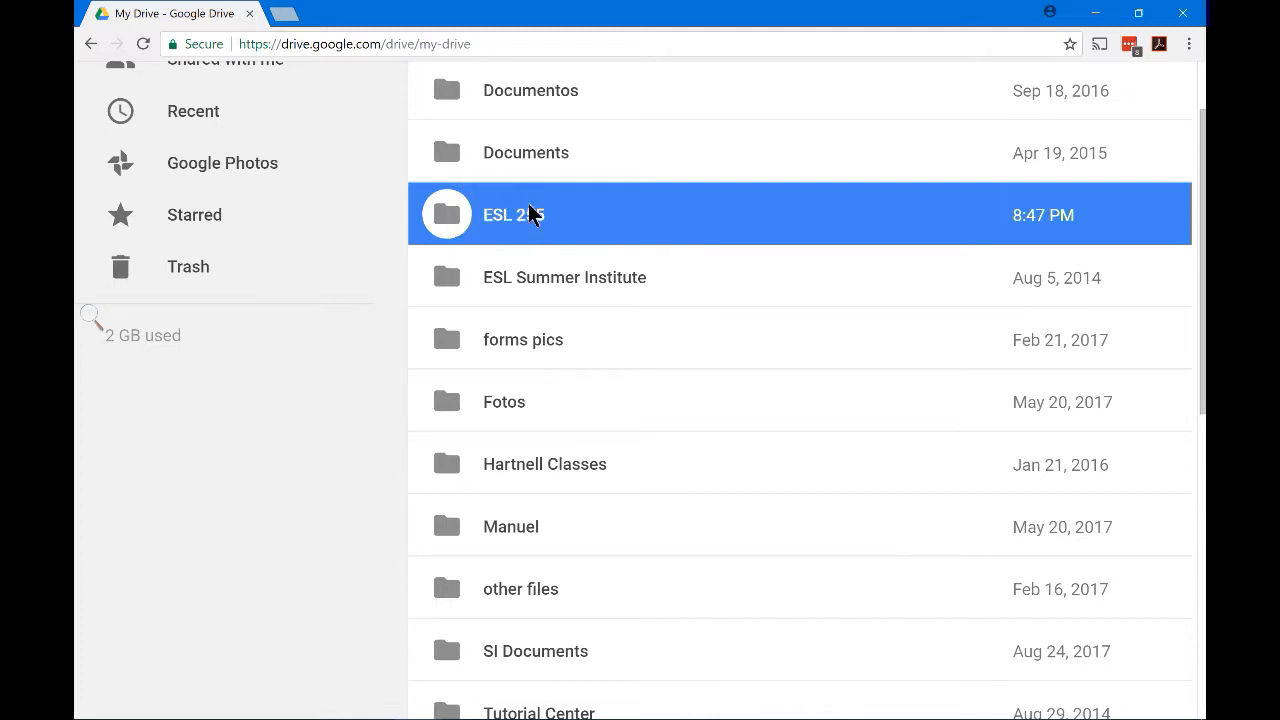
# Open the ESL 255 folder and create a blank Google Docs document inside it
pyautogui.doubleClick(449, 216)
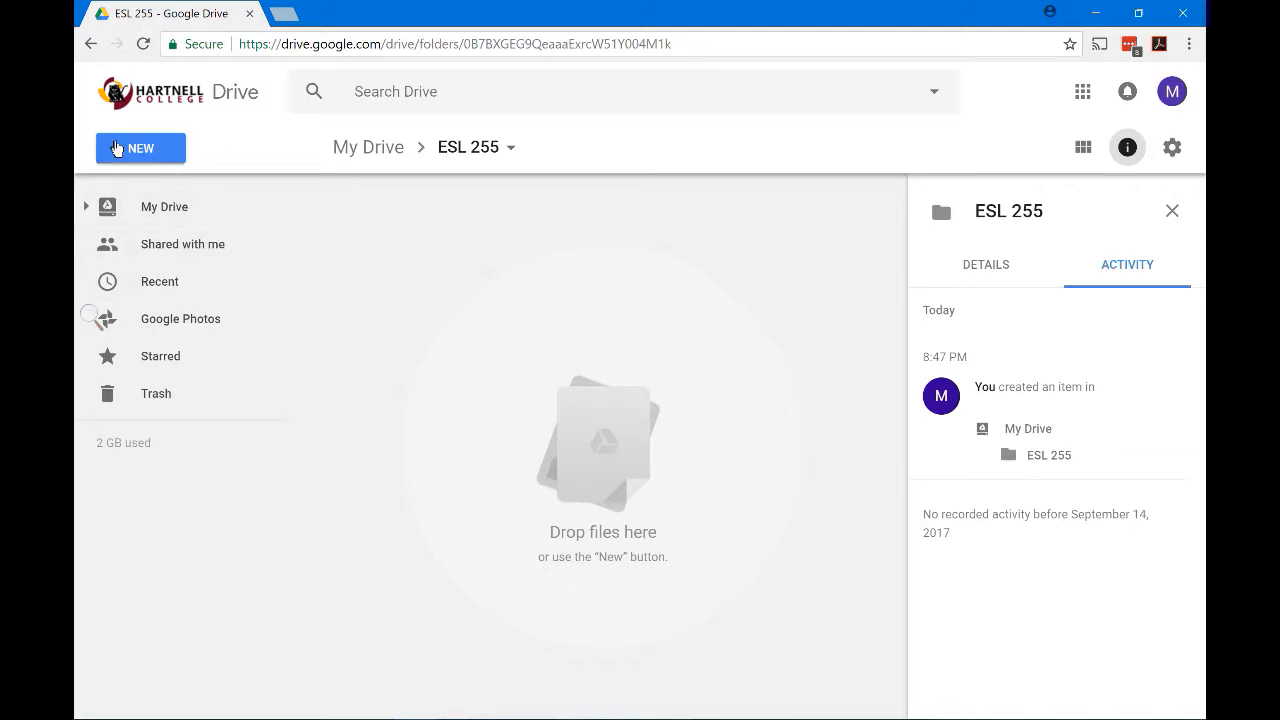
pyautogui.click(146, 153)
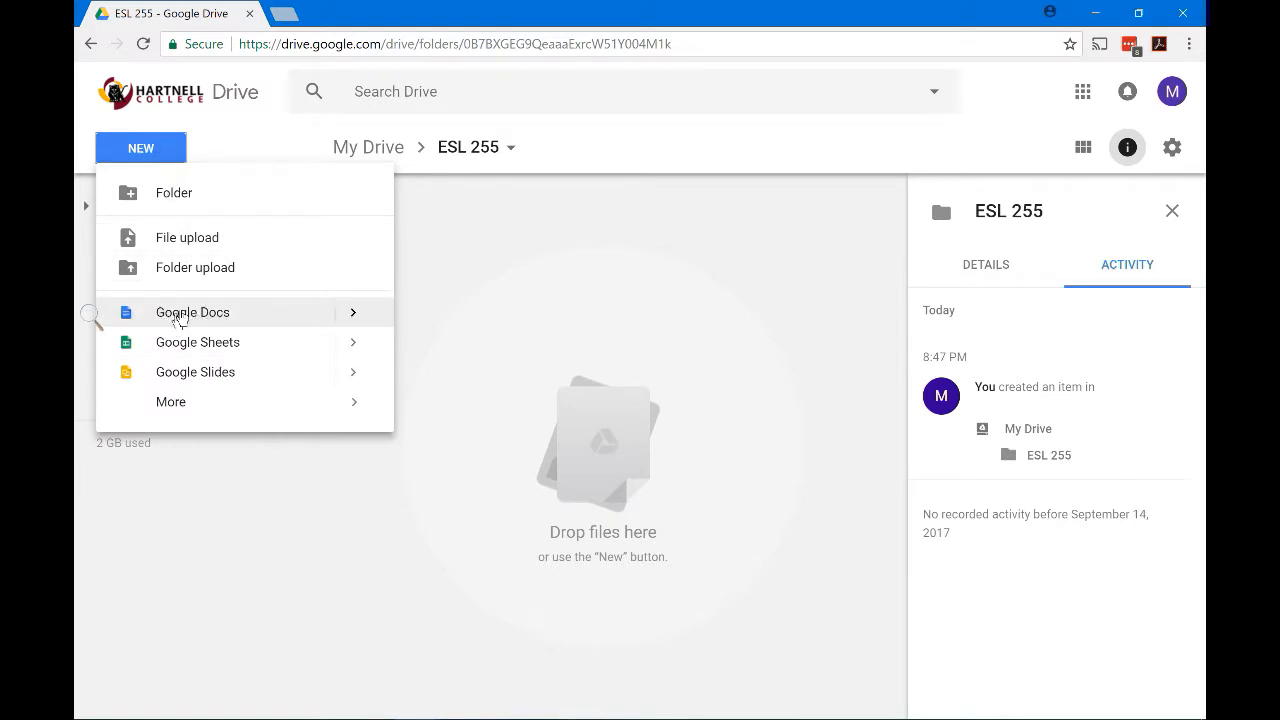
pyautogui.scroll(5, 700, 420)
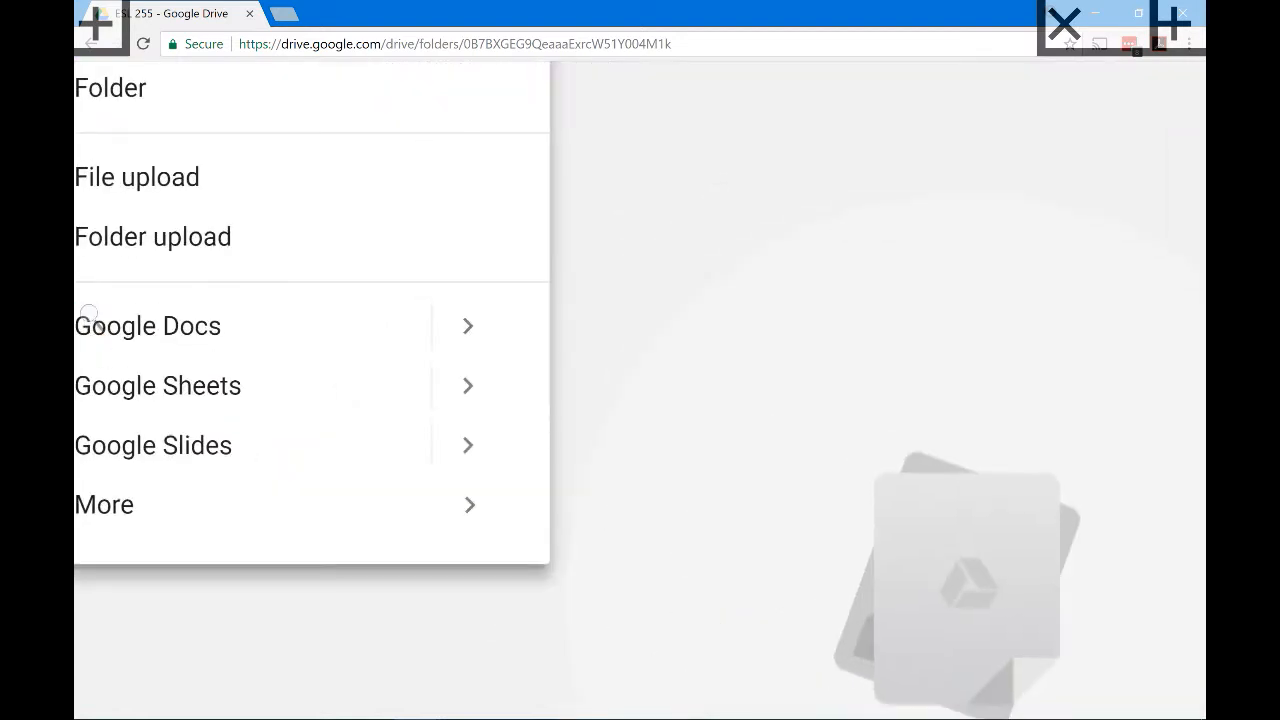
pyautogui.click(211, 328)
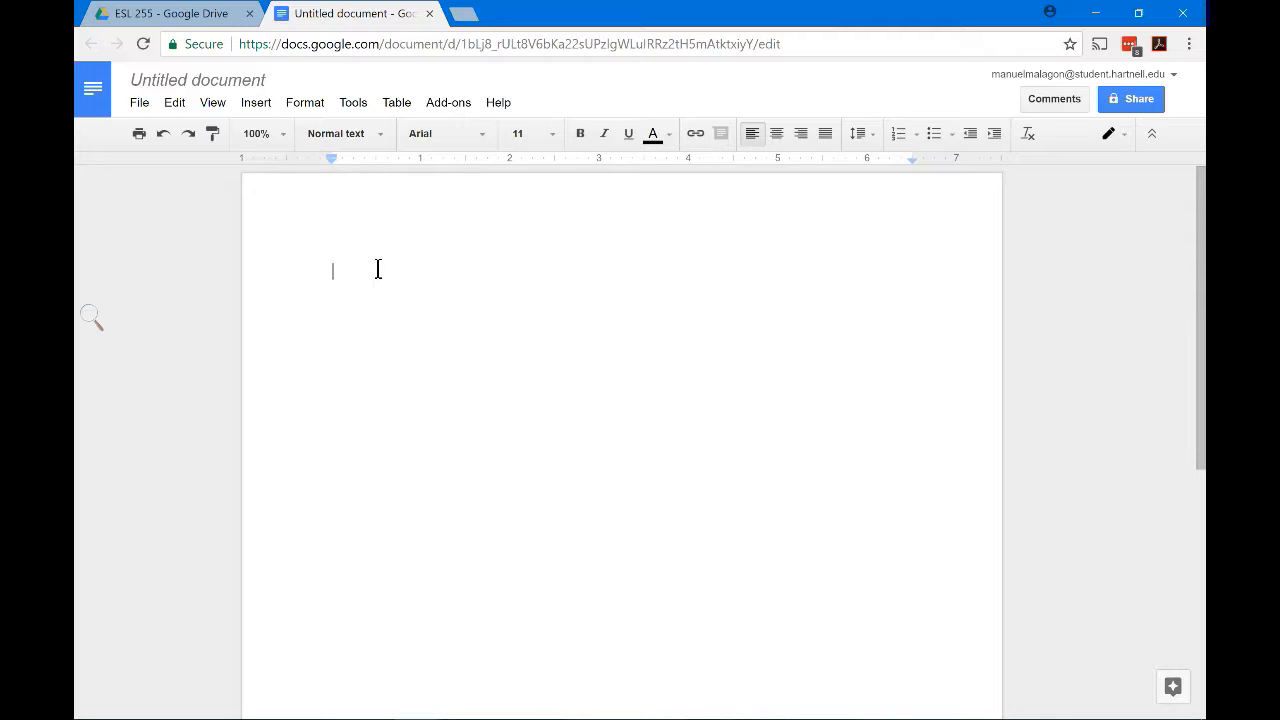
# Retitle the Untitled document as 'My first document'
pyautogui.write('Type')
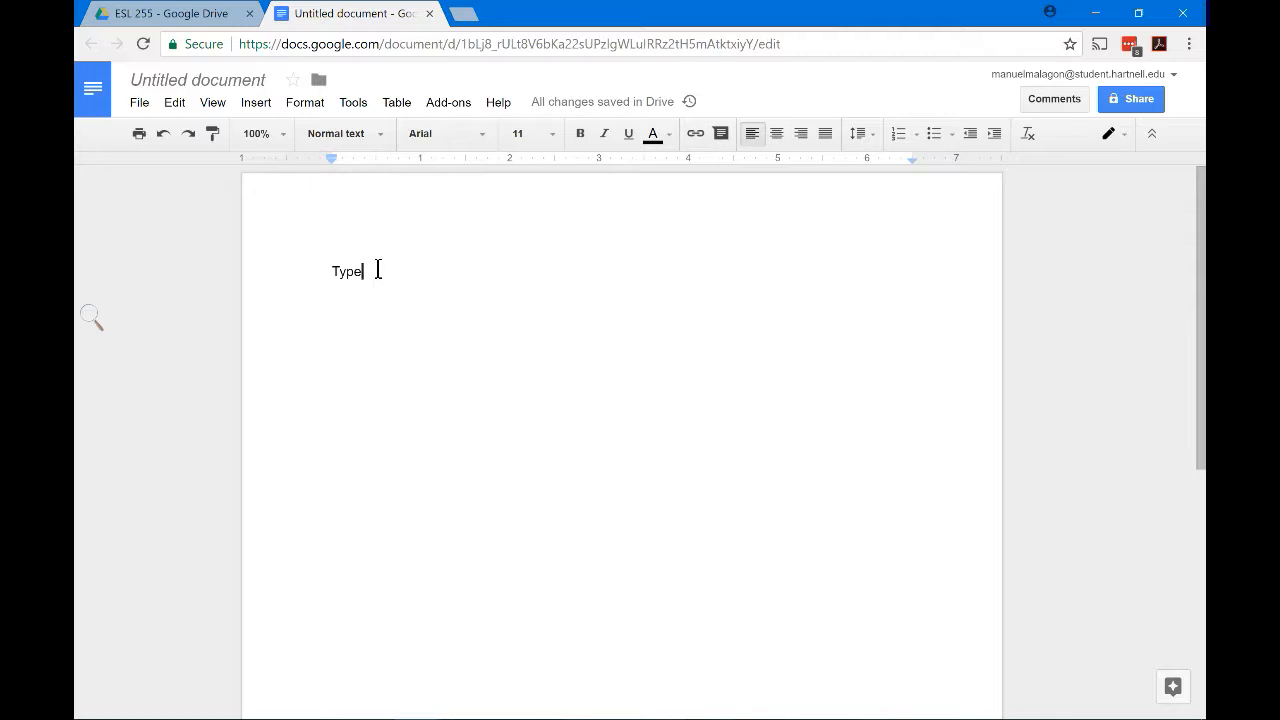
pyautogui.press('BackSpace')
pyautogui.press('BackSpace')
pyautogui.press('BackSpace')
pyautogui.press('BackSpace')
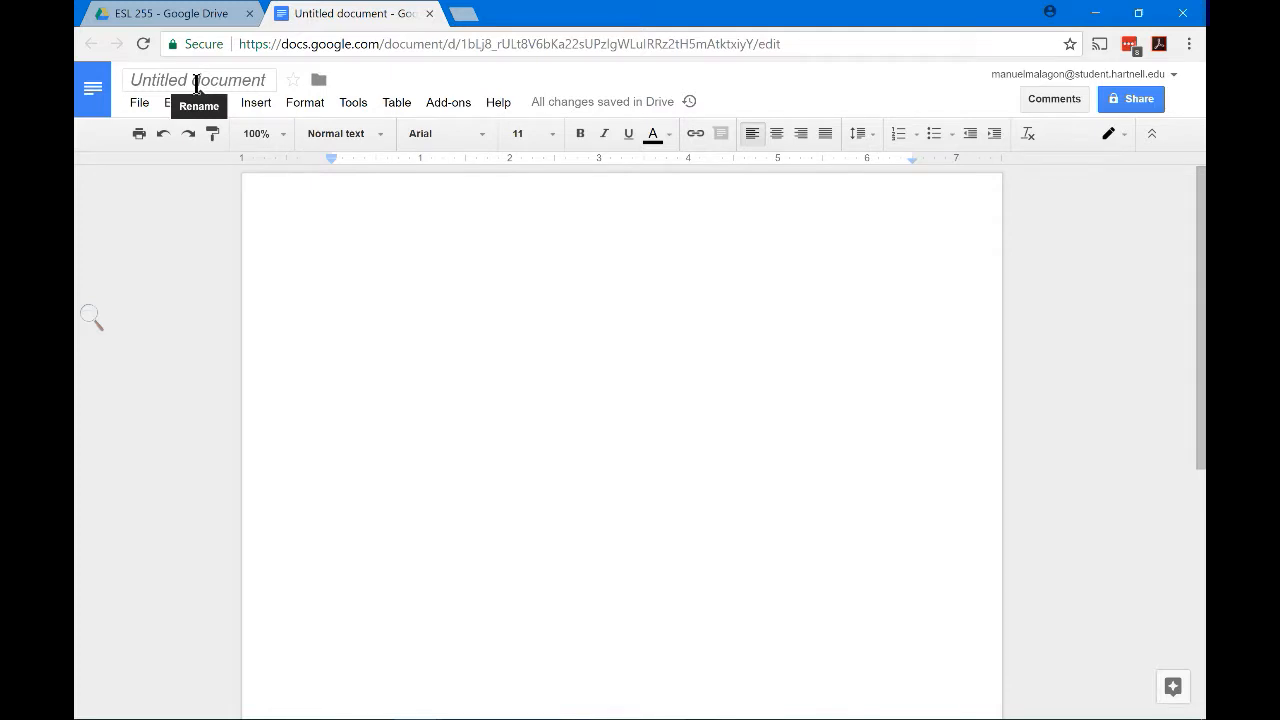
pyautogui.click(196, 83)
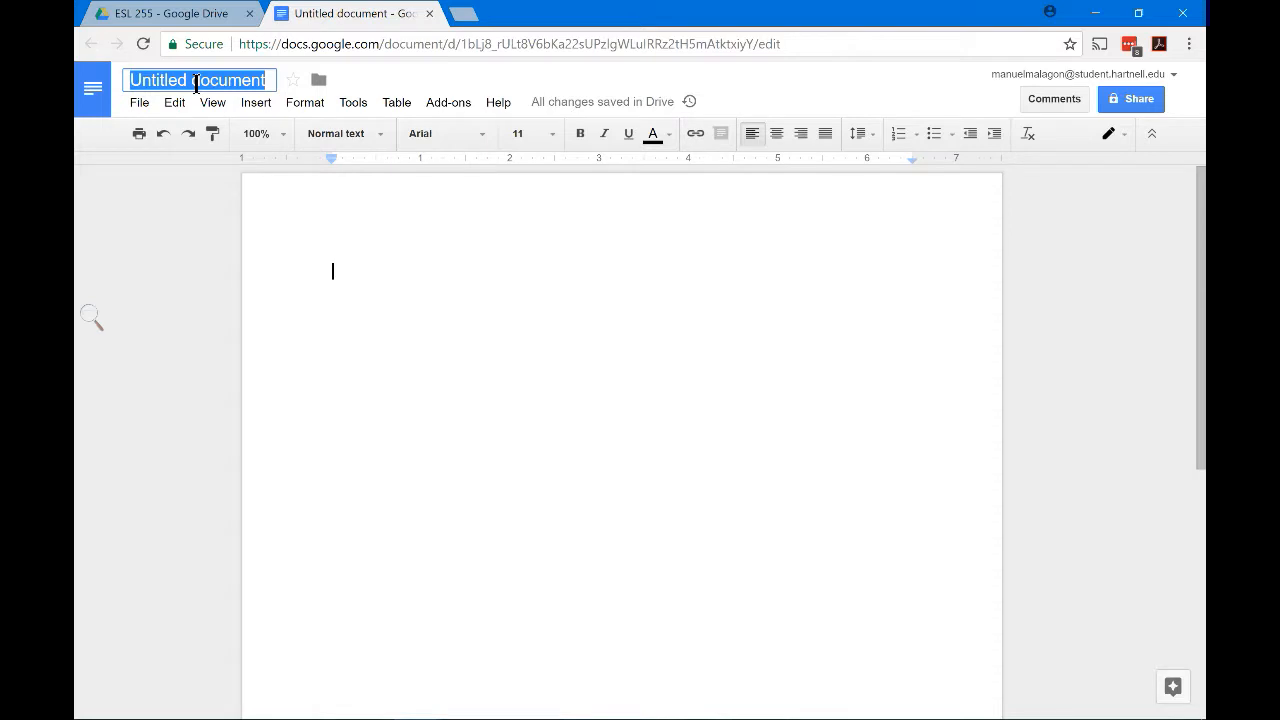
pyautogui.write('My')
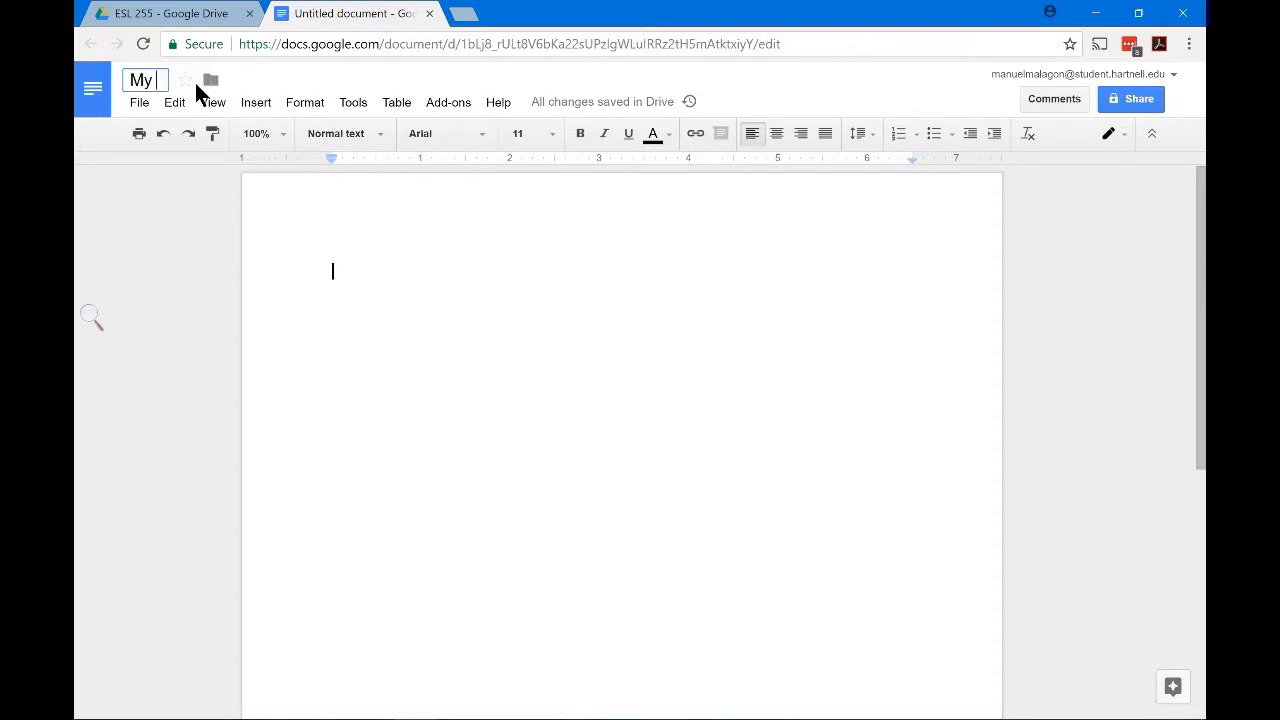
pyautogui.write(' first document')
pyautogui.click(355, 282)
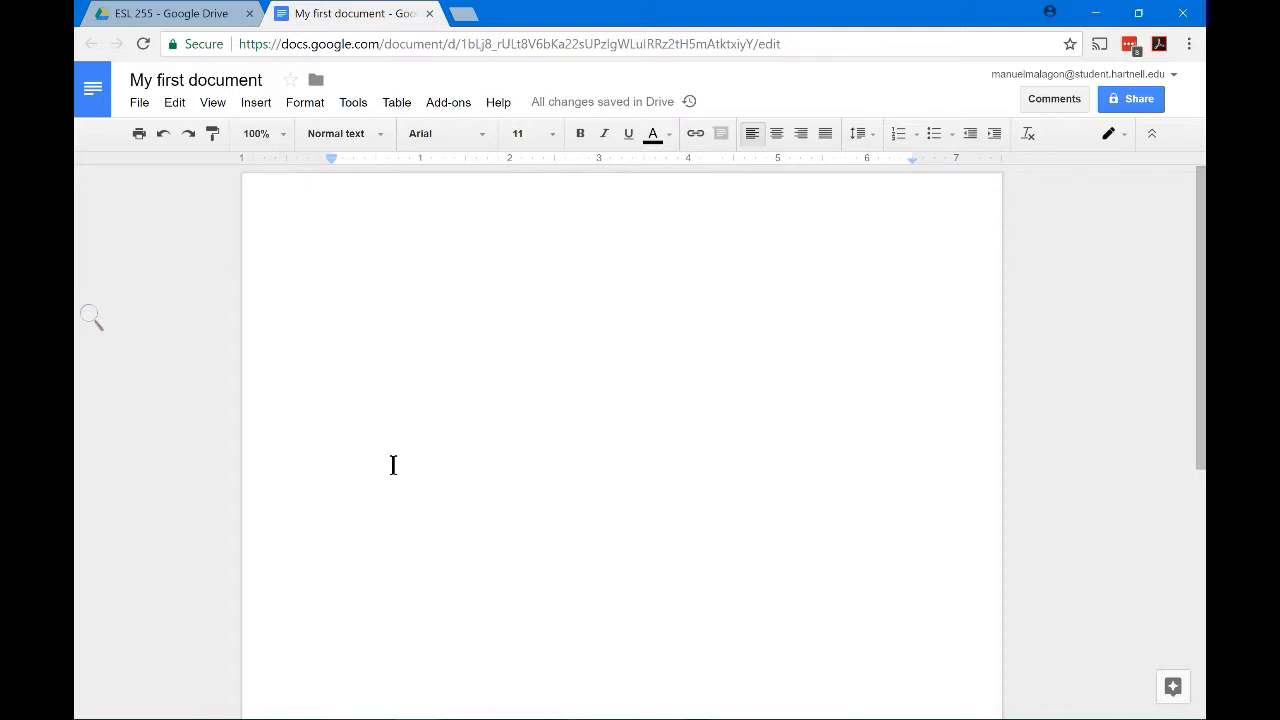
# Type 'This is my first document. This document is created in a word processor called Google Docs. Google Docs allow'
pyautogui.write('This is')
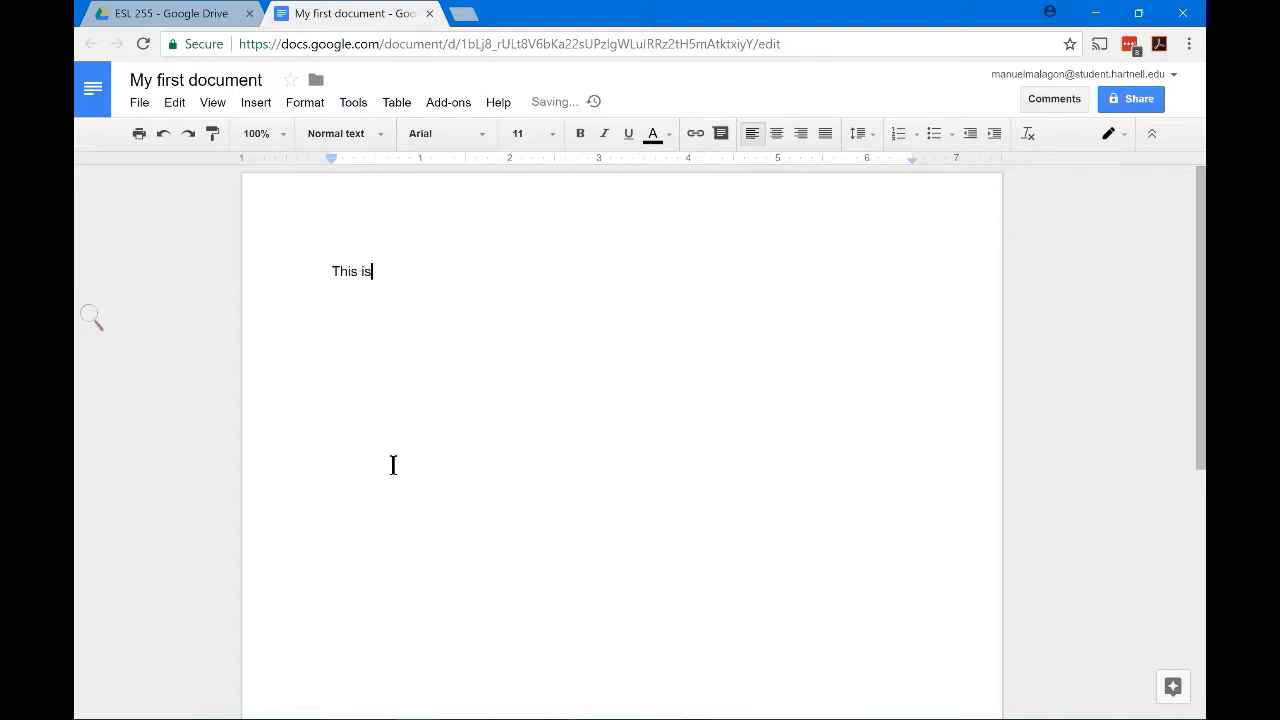
pyautogui.write(' my first document. This ')
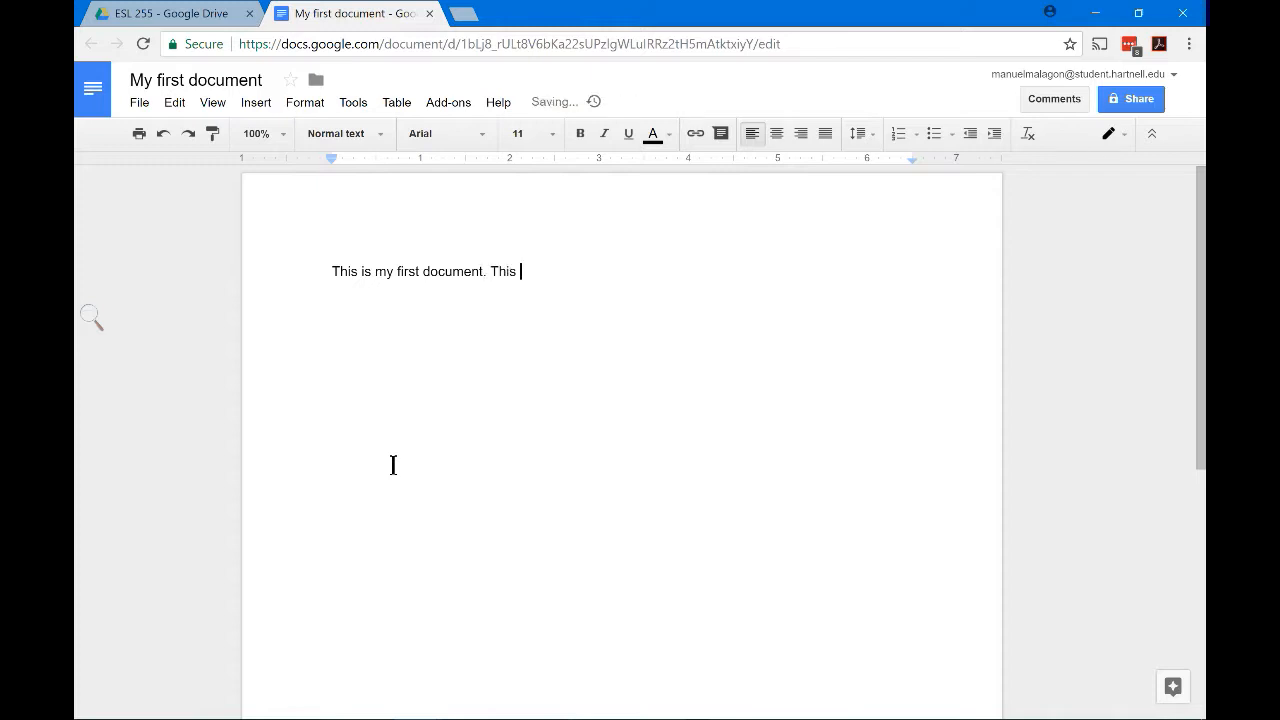
pyautogui.write('document is created in a ')
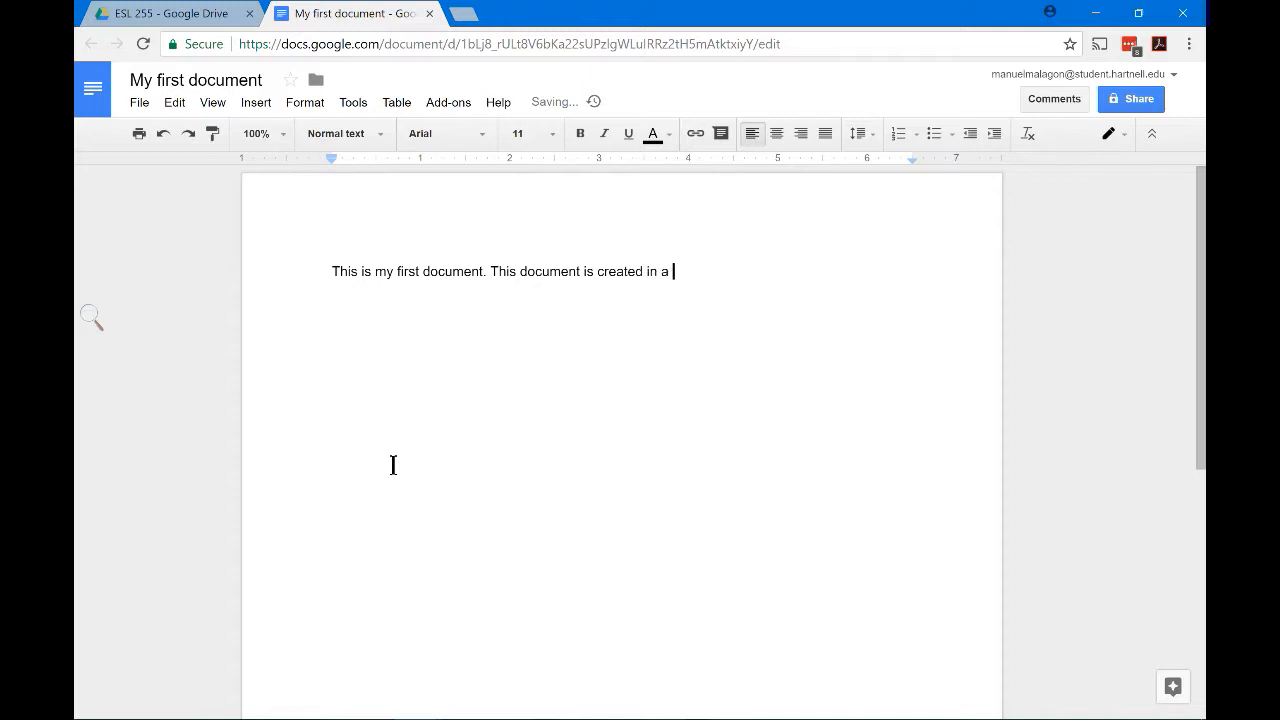
pyautogui.write('word processor called')
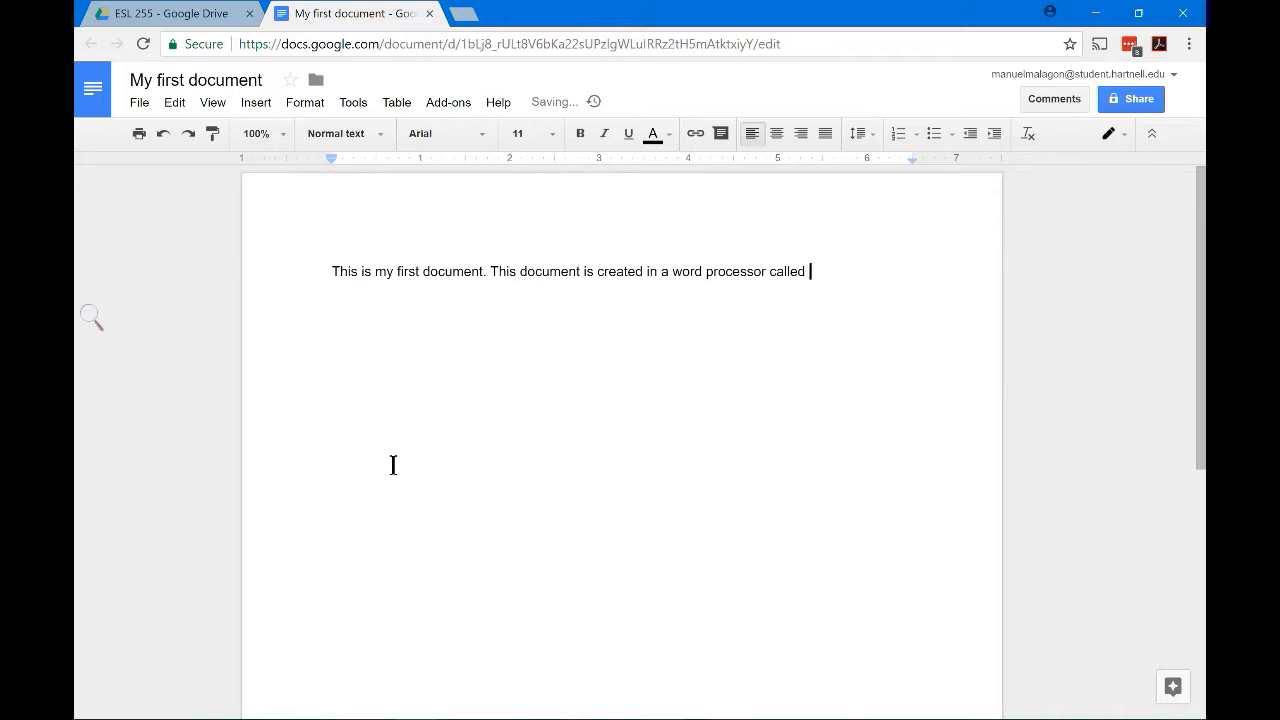
pyautogui.write(' Google Docs')
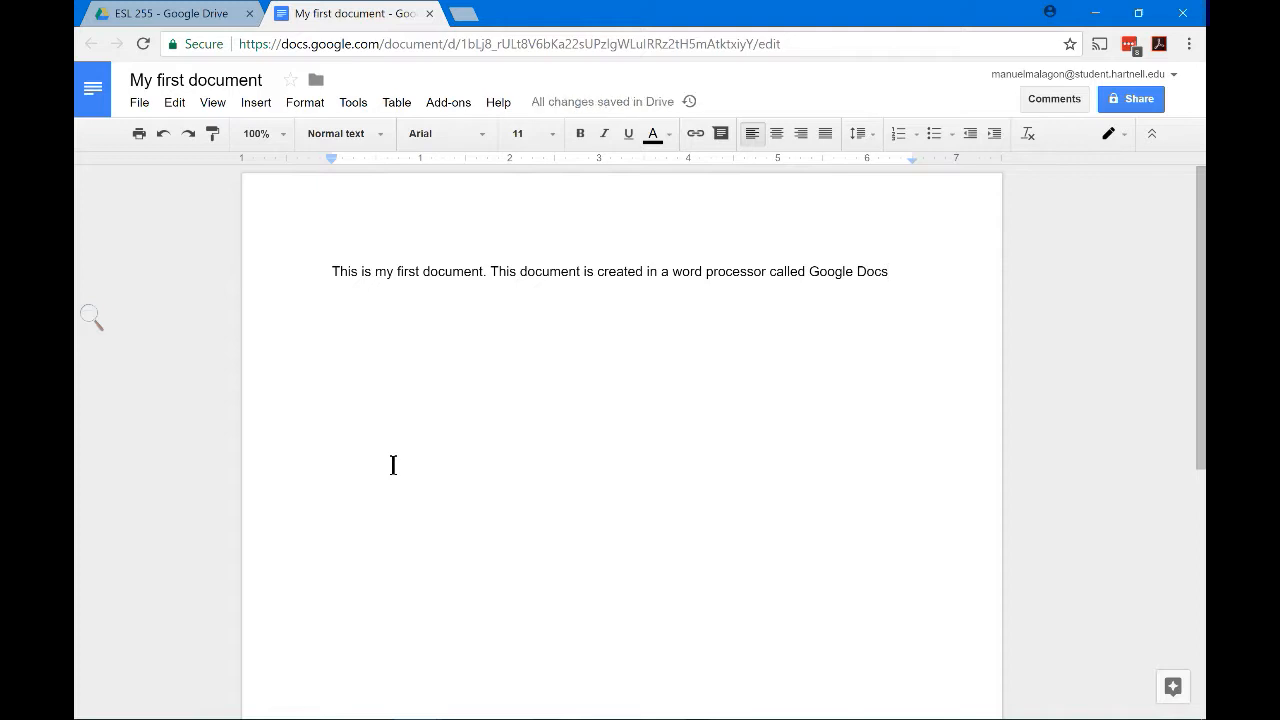
pyautogui.write('.')
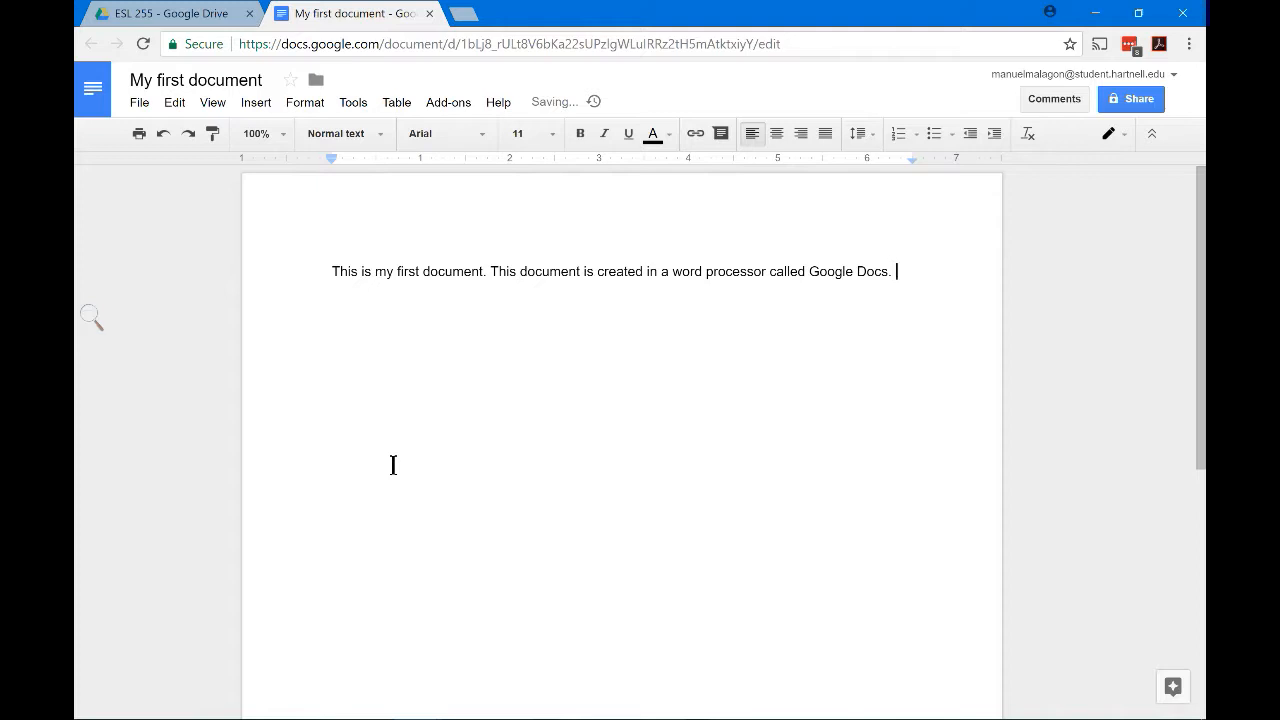
pyautogui.write(' Google Docs ')
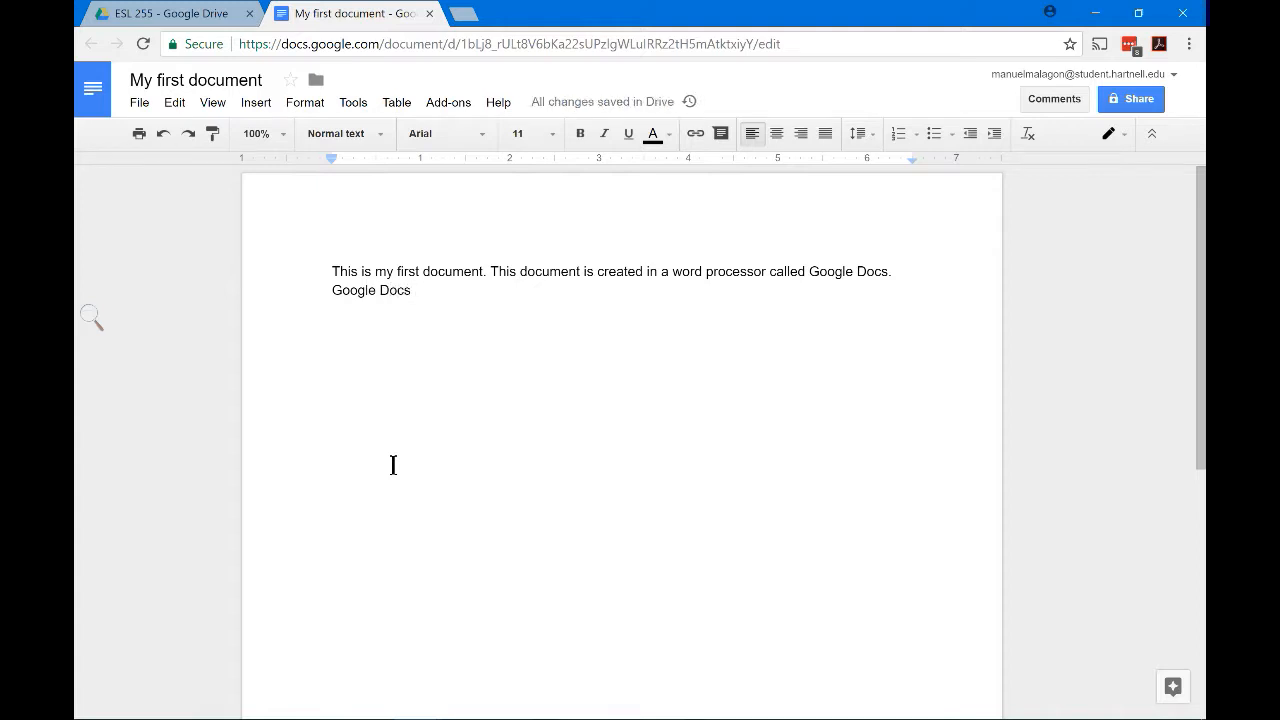
pyautogui.write('all')
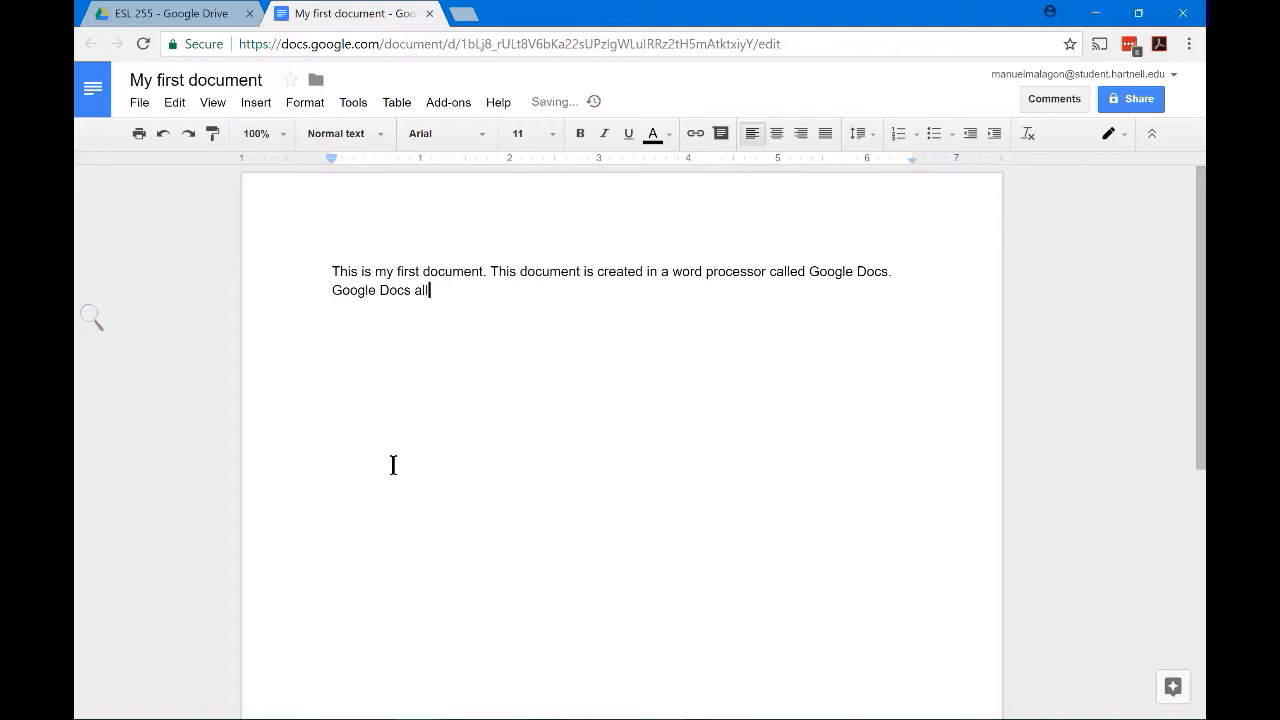
pyautogui.write('ow')
# Finish the second sentence as 'allow me to create essays, resumes, or other types of writings.'
pyautogui.press('BackSpace')
pyautogui.press('BackSpace')
pyautogui.press('BackSpace')
pyautogui.press('BackSpace')
pyautogui.press('BackSpace')
pyautogui.press('BackSpace')
pyautogui.write('allow me to create essa')
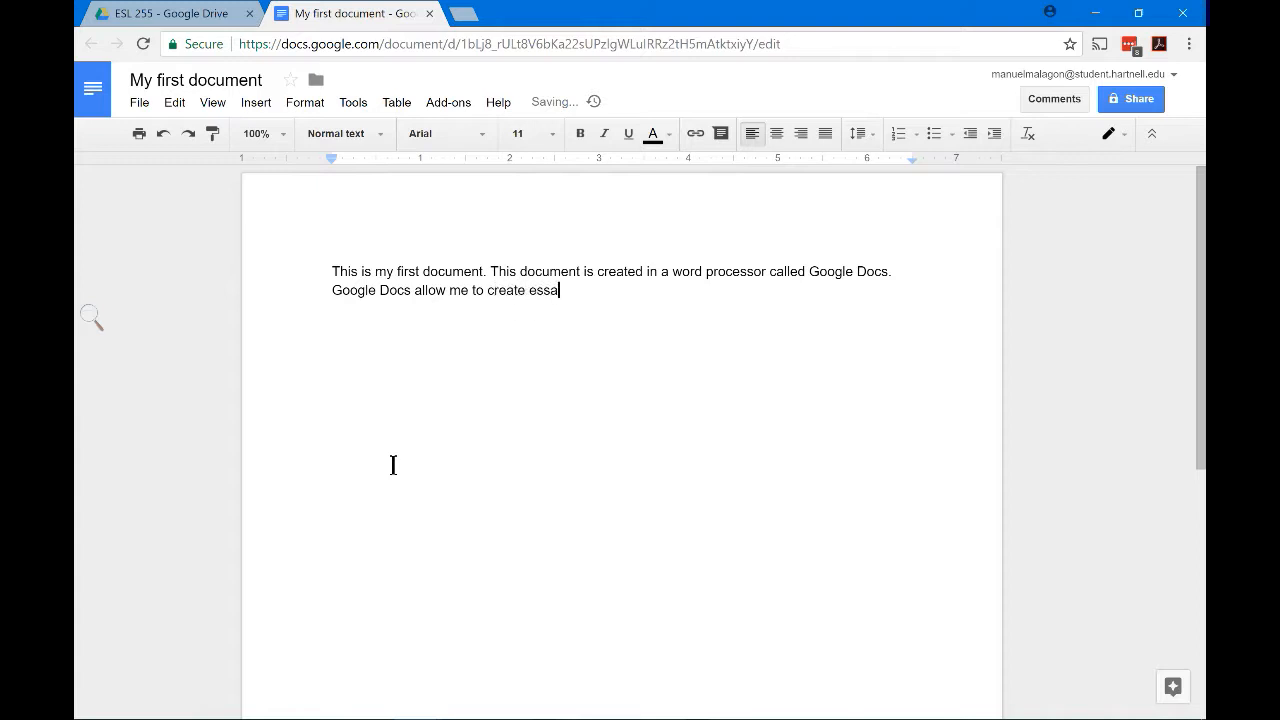
pyautogui.write('ys, ')
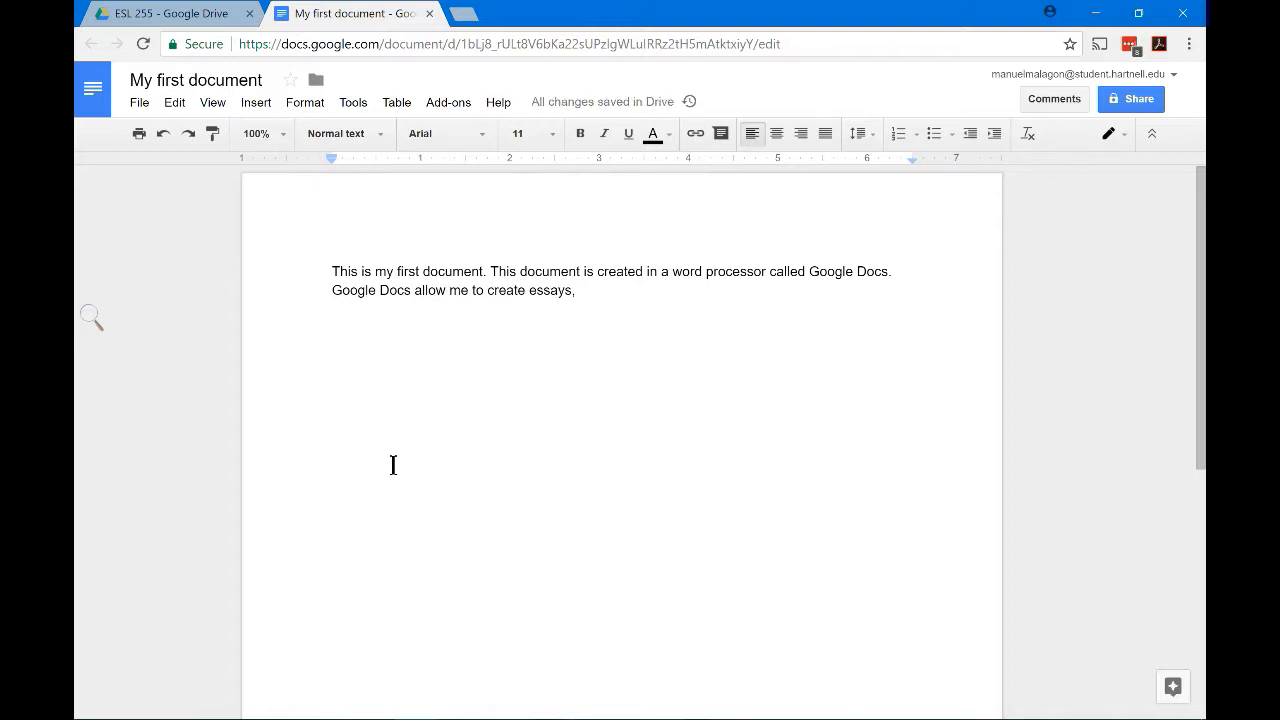
pyautogui.write('res')
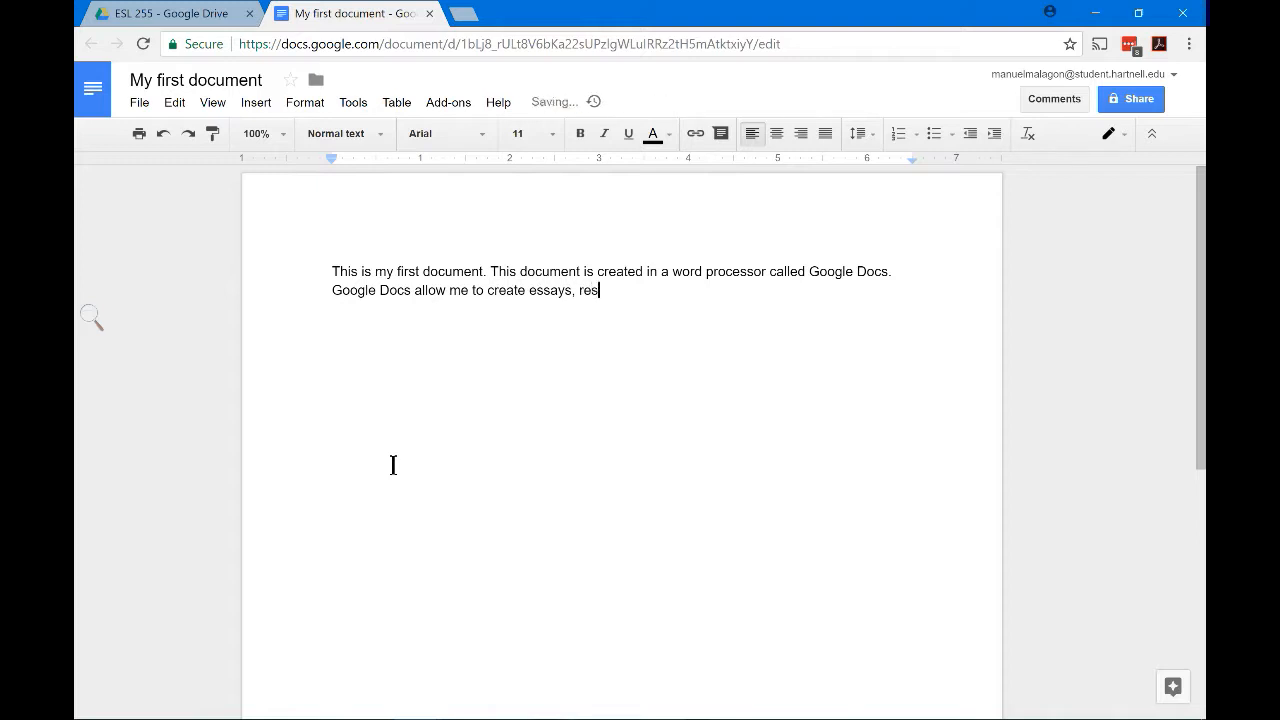
pyautogui.write('umes, ')
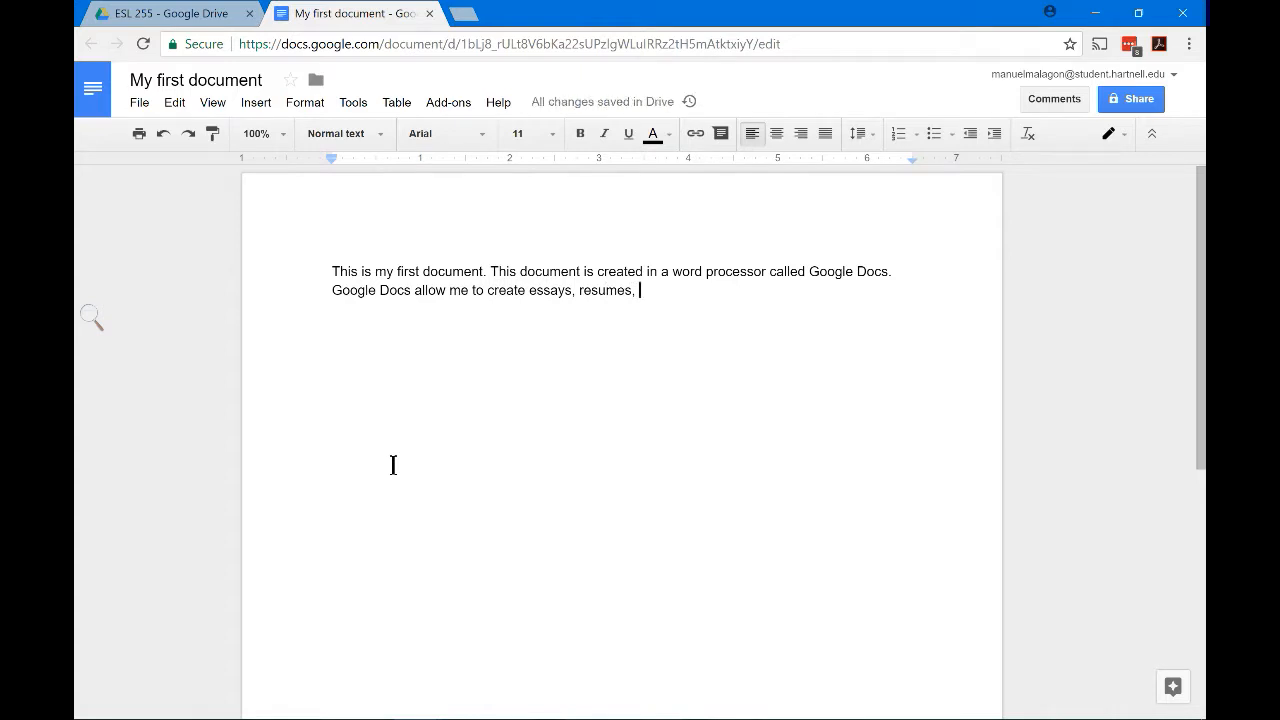
pyautogui.write('o')
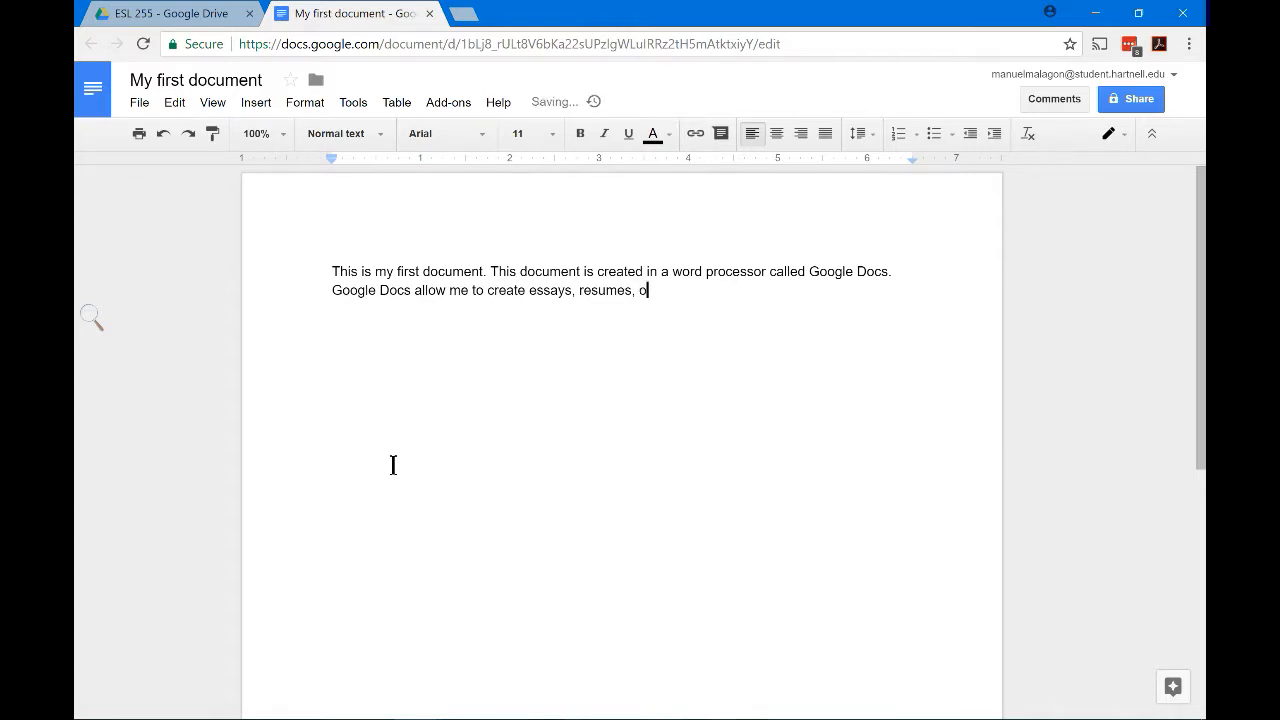
pyautogui.write('r other types of writin')
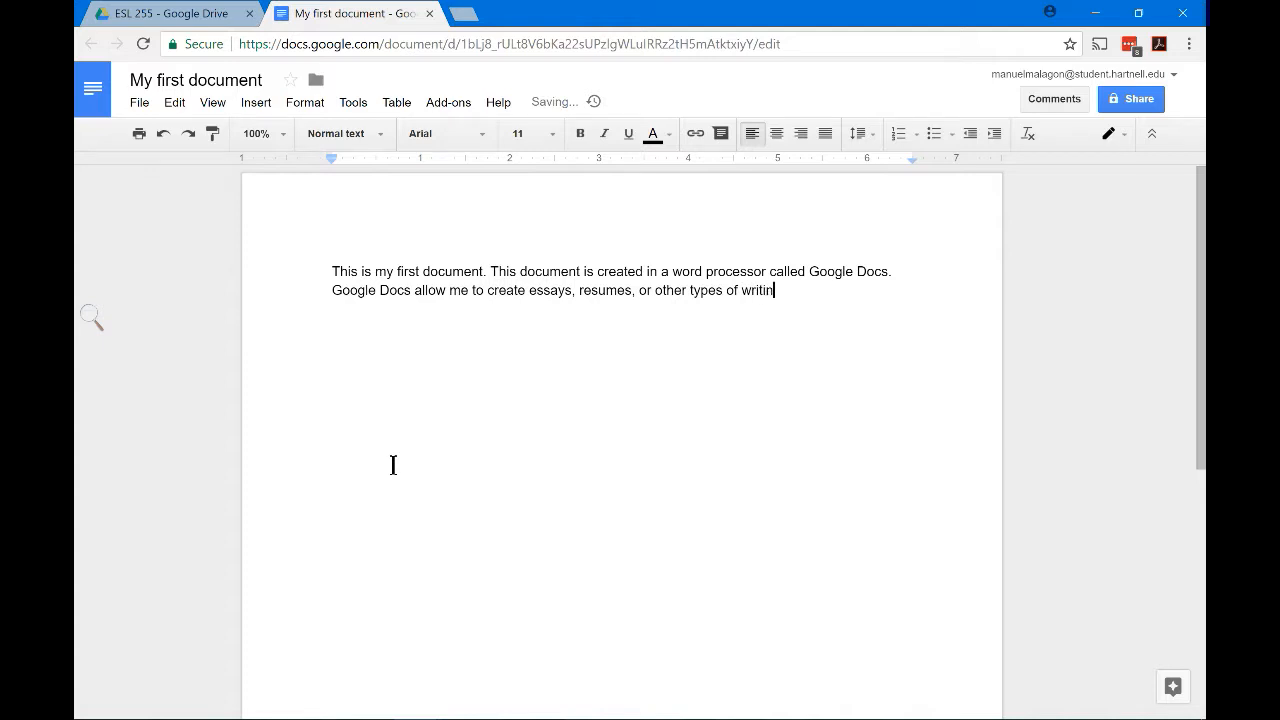
pyautogui.write('gs.')
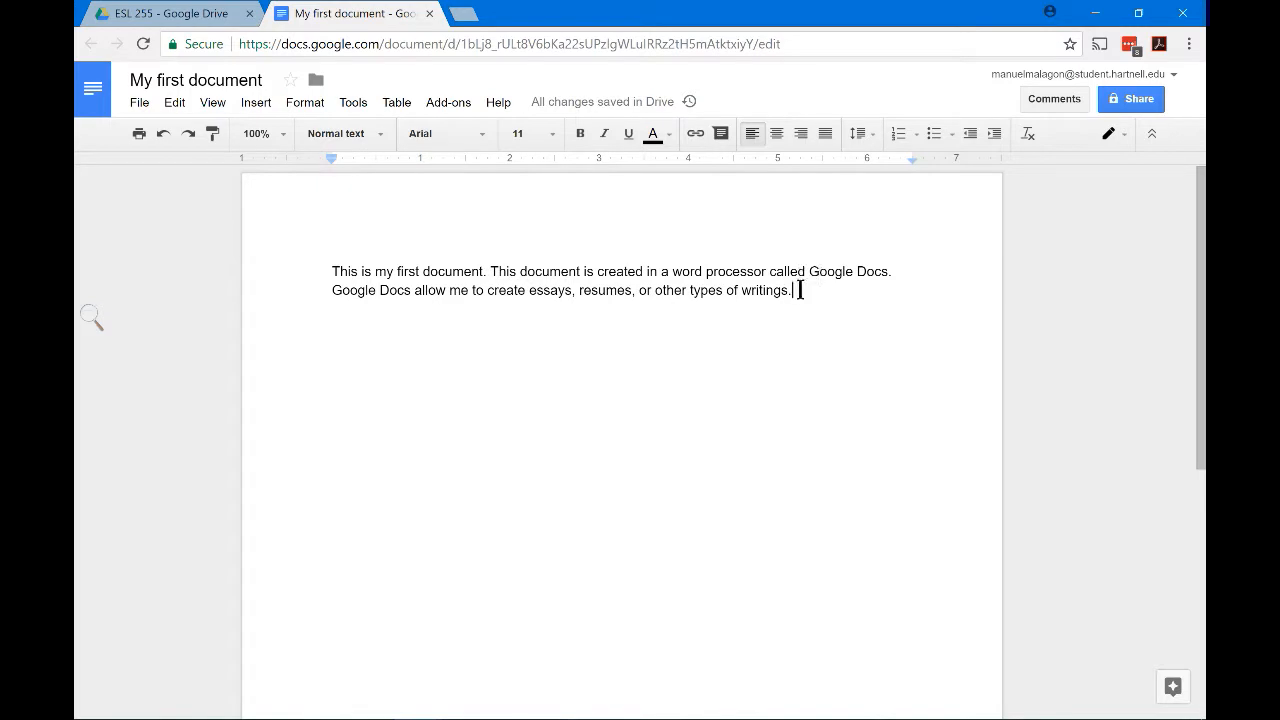
pyautogui.scroll(5, 794, 292)
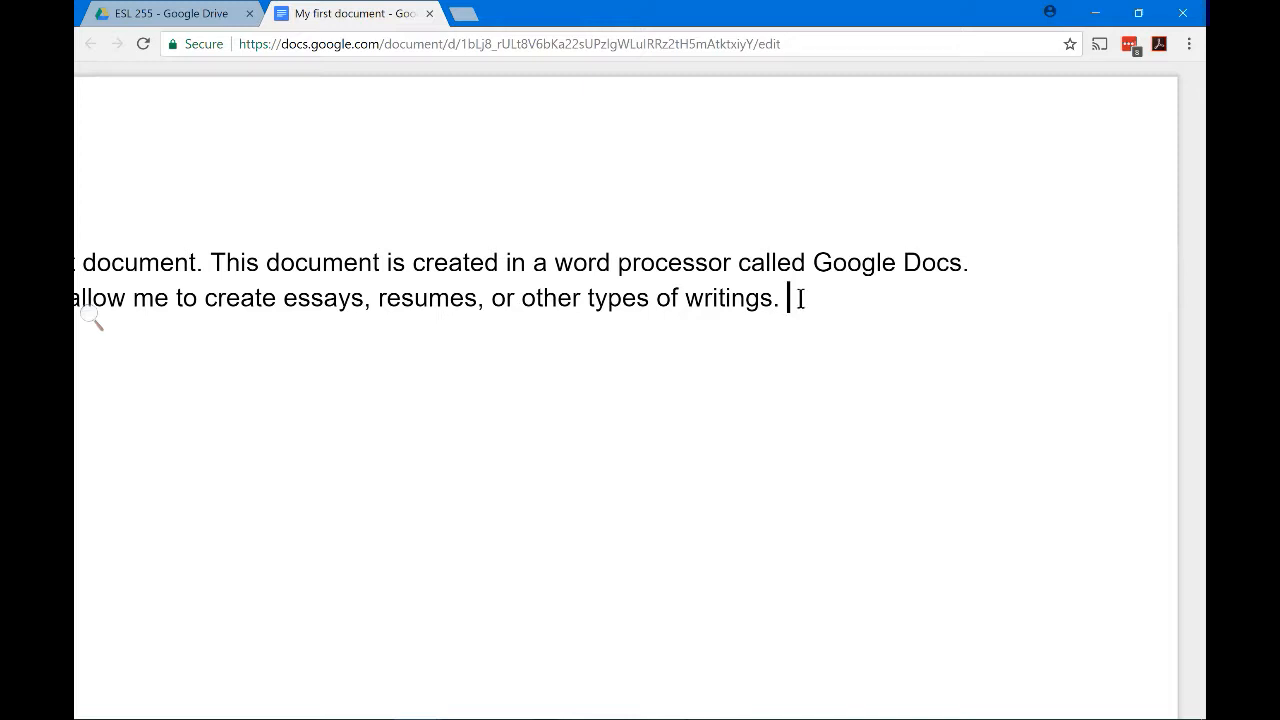
pyautogui.scroll(-5, 794, 298)
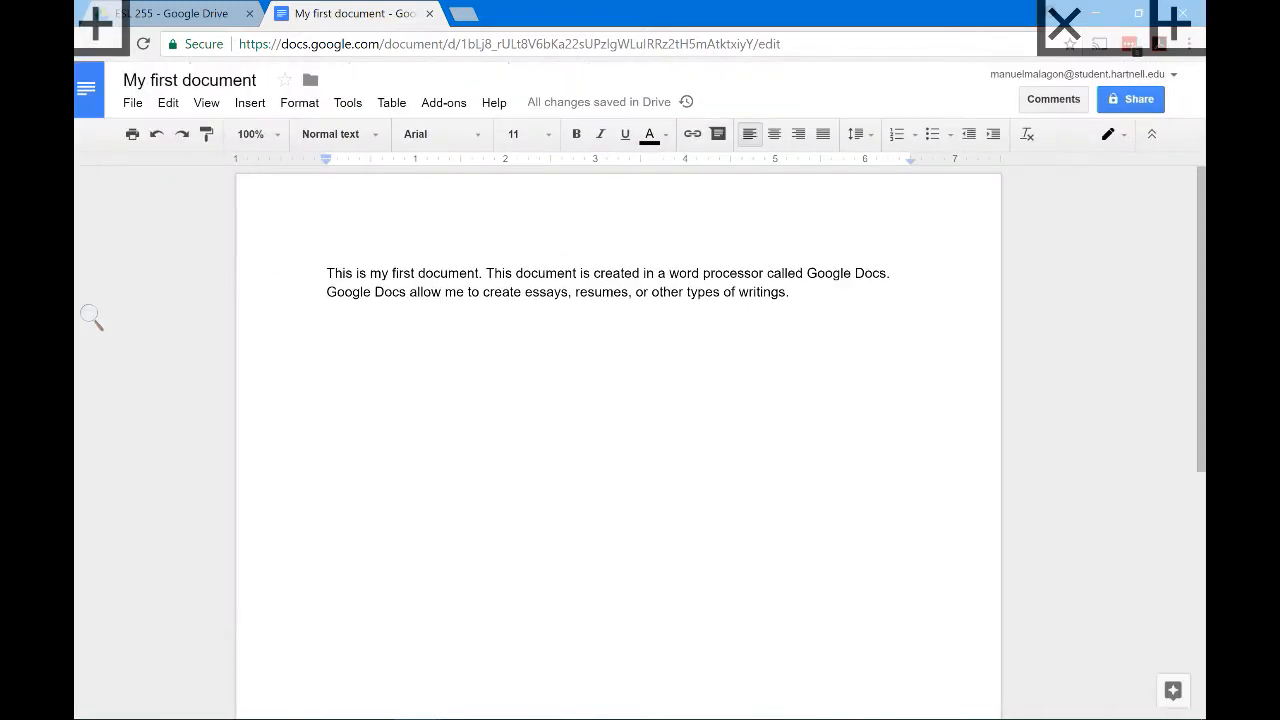
pyautogui.click(709, 295)
pyautogui.click(548, 294)
pyautogui.click(442, 295)
pyautogui.click(478, 275)
pyautogui.click(326, 272)
# Insert an empty first line above the paragraph and place the cursor there
pyautogui.press('Return')
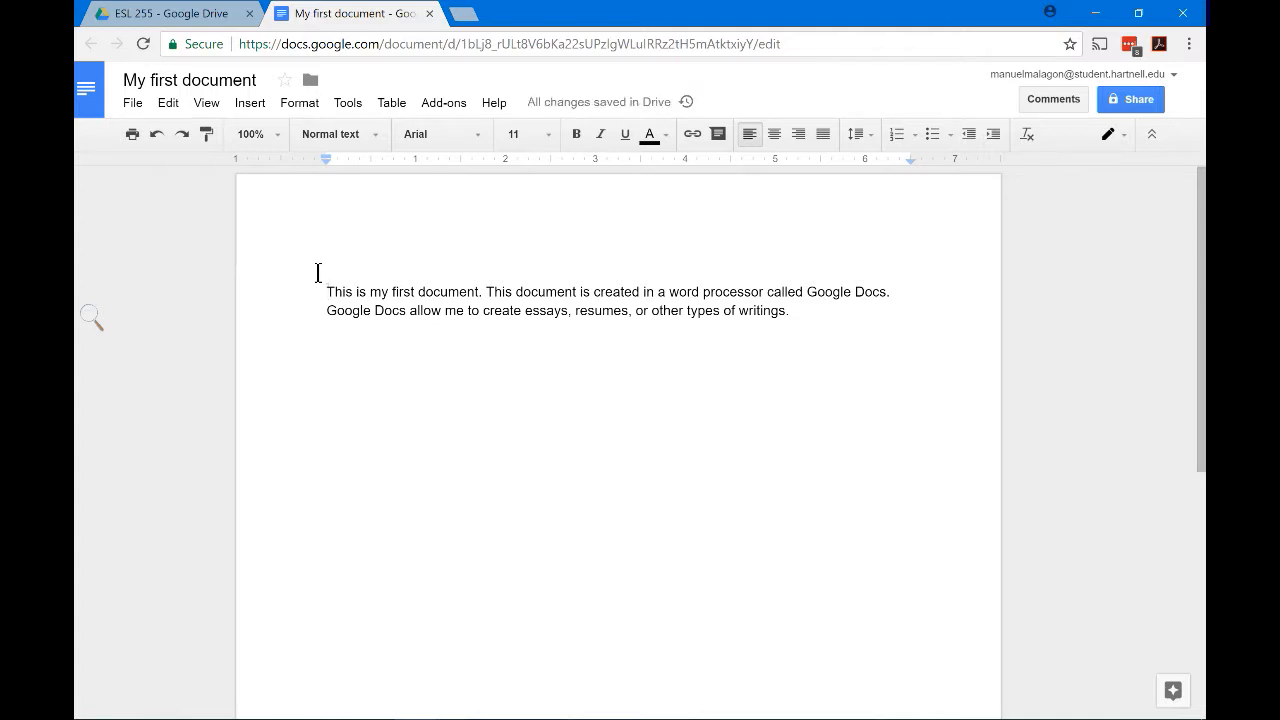
pyautogui.click(320, 272)
pyautogui.doubleClick(331, 271)
pyautogui.click(331, 271)
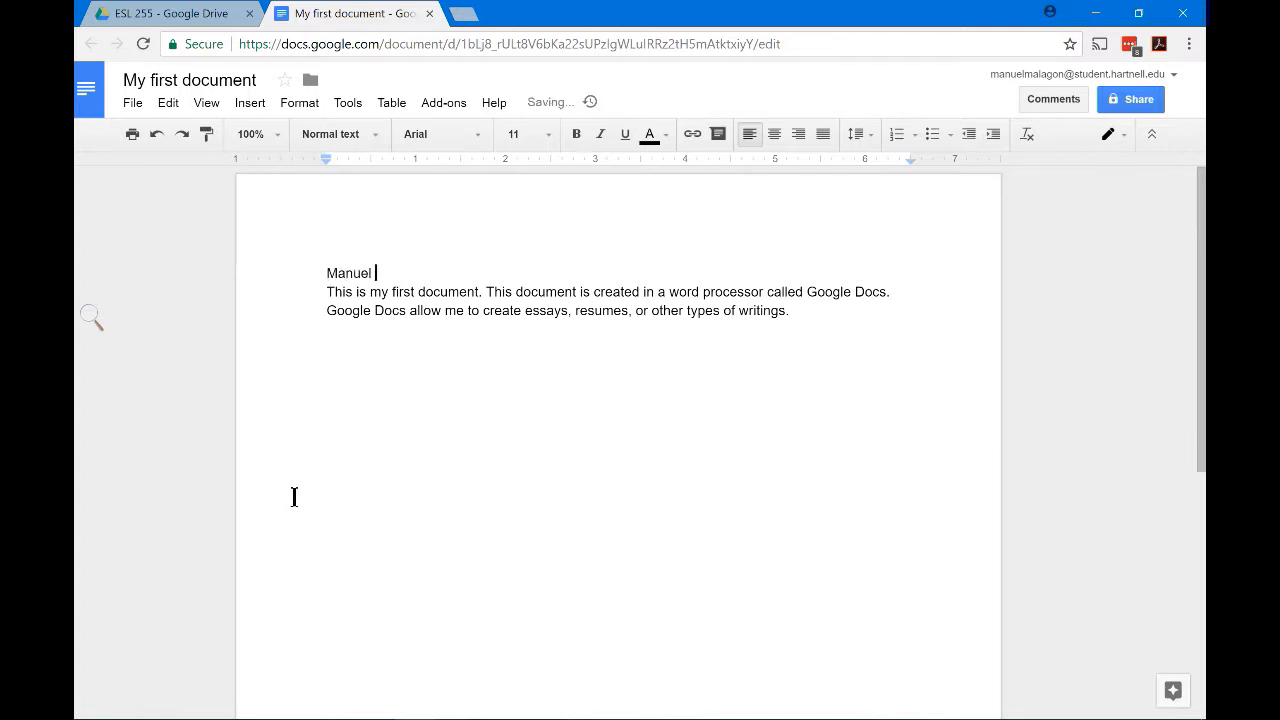
# Type the author's name and the date 9/14/2017, followed by a blank line
pyautogui.press('Return')
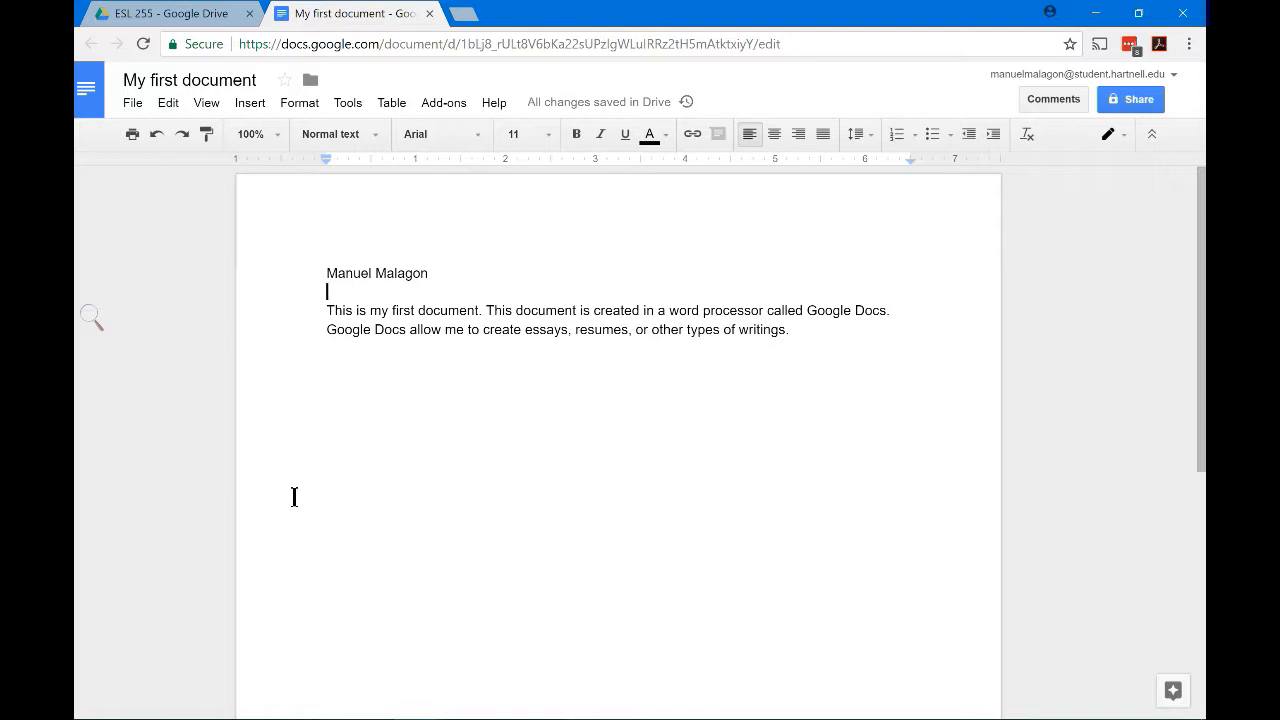
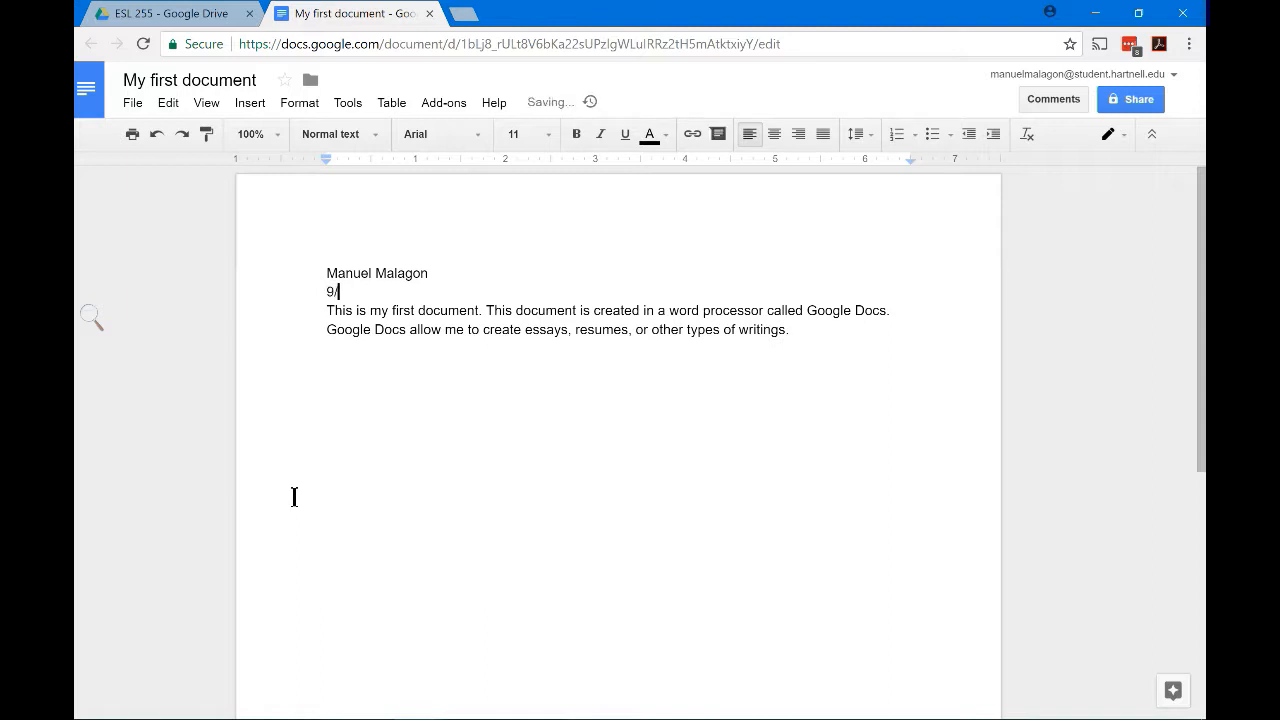
pyautogui.press('Return')
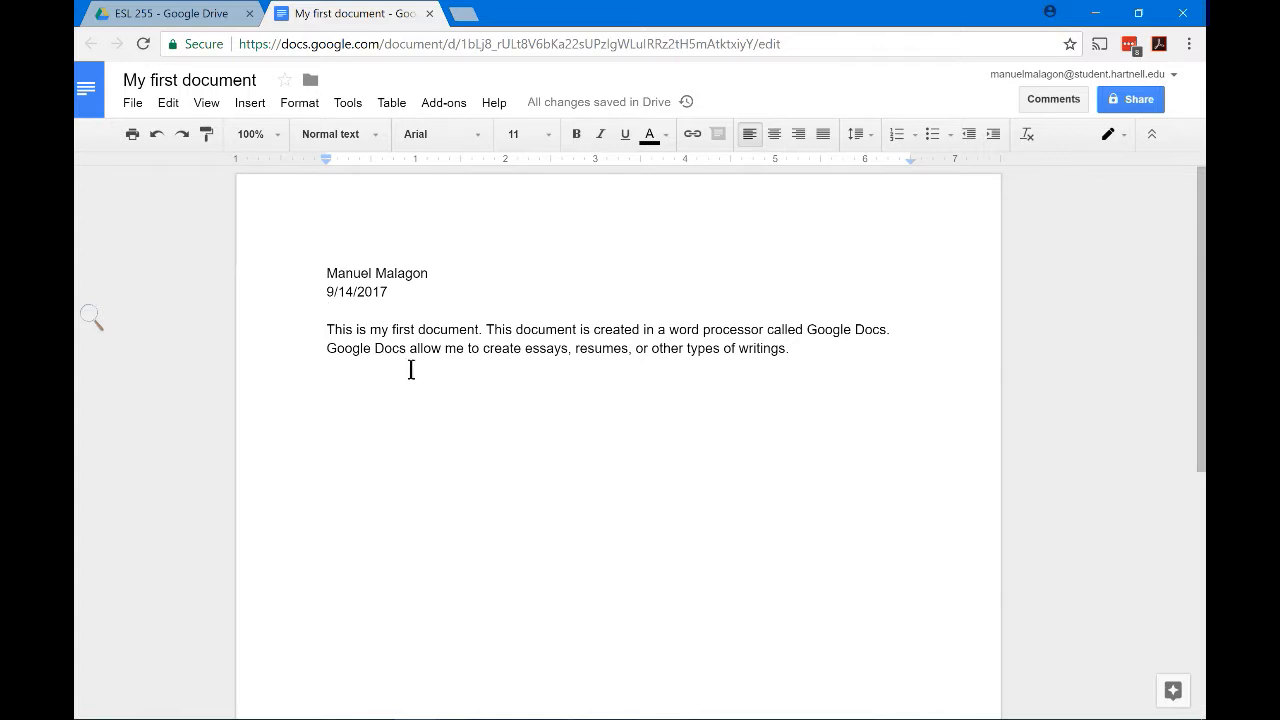
pyautogui.press('Return')
pyautogui.press('Return')
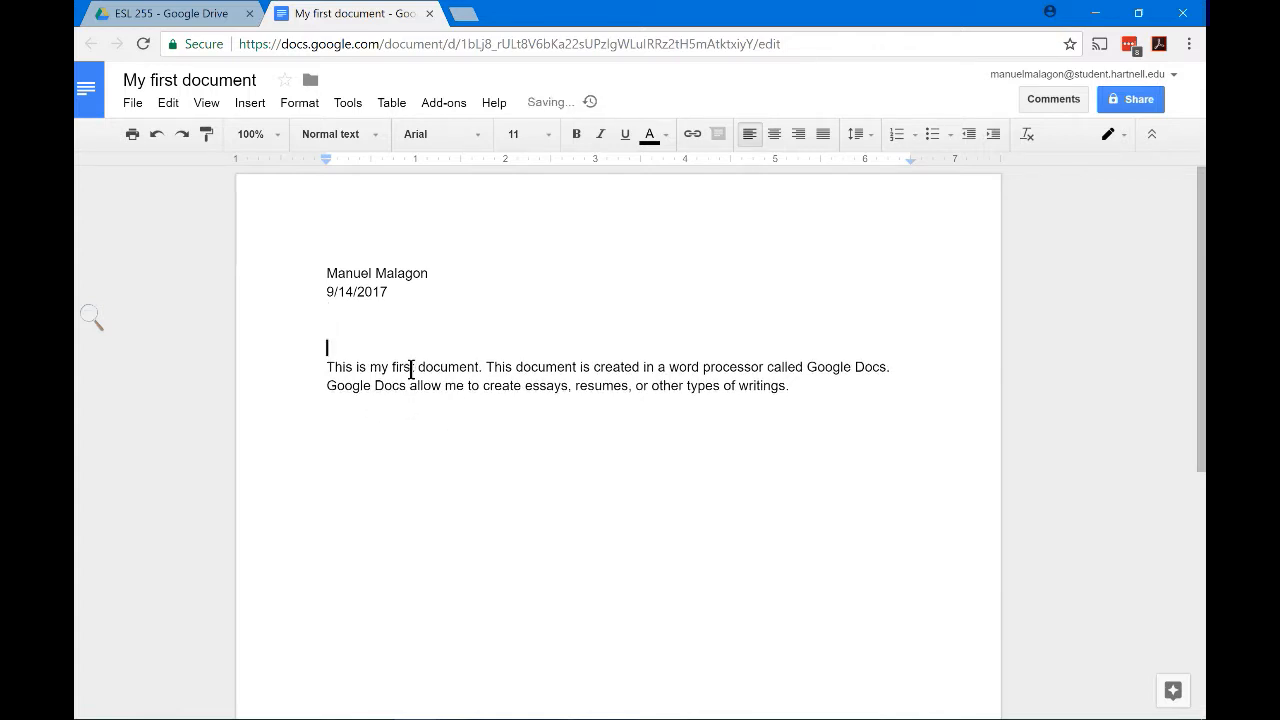
pyautogui.press('Return')
pyautogui.press('Return')
pyautogui.press('Return')
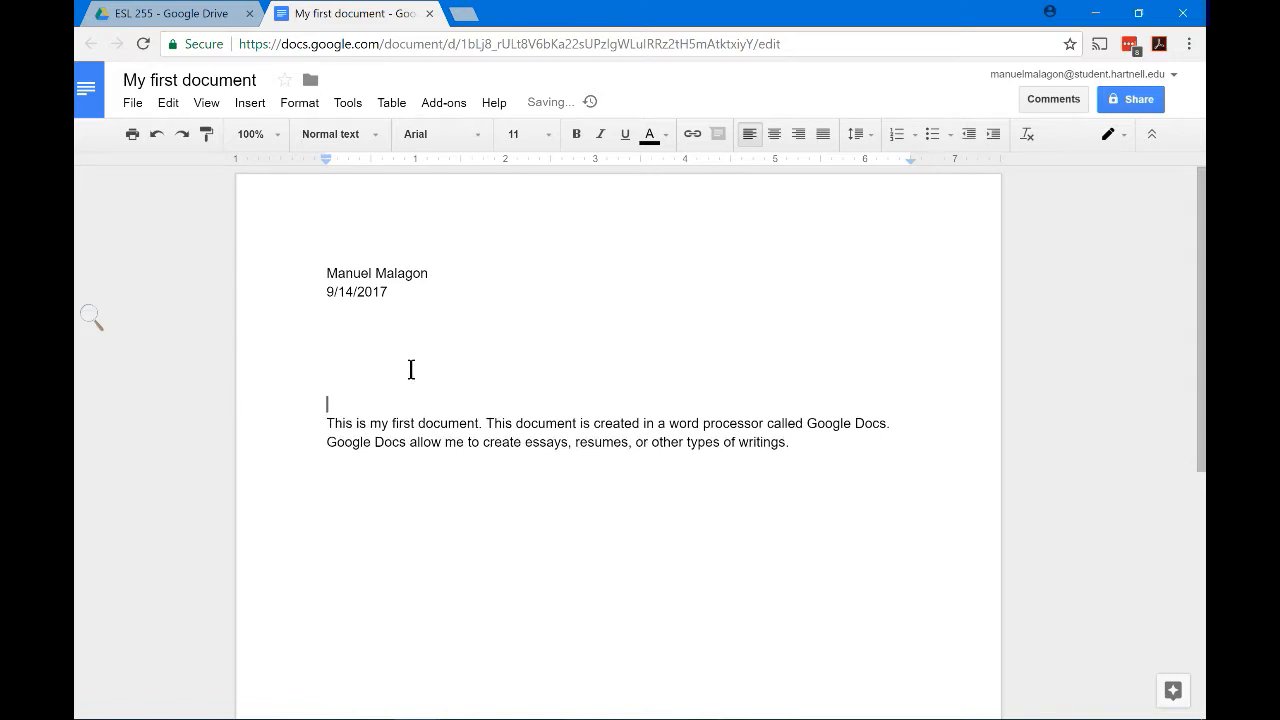
pyautogui.press('Return')
pyautogui.press('Return')
pyautogui.press('Return')
pyautogui.press('Return')
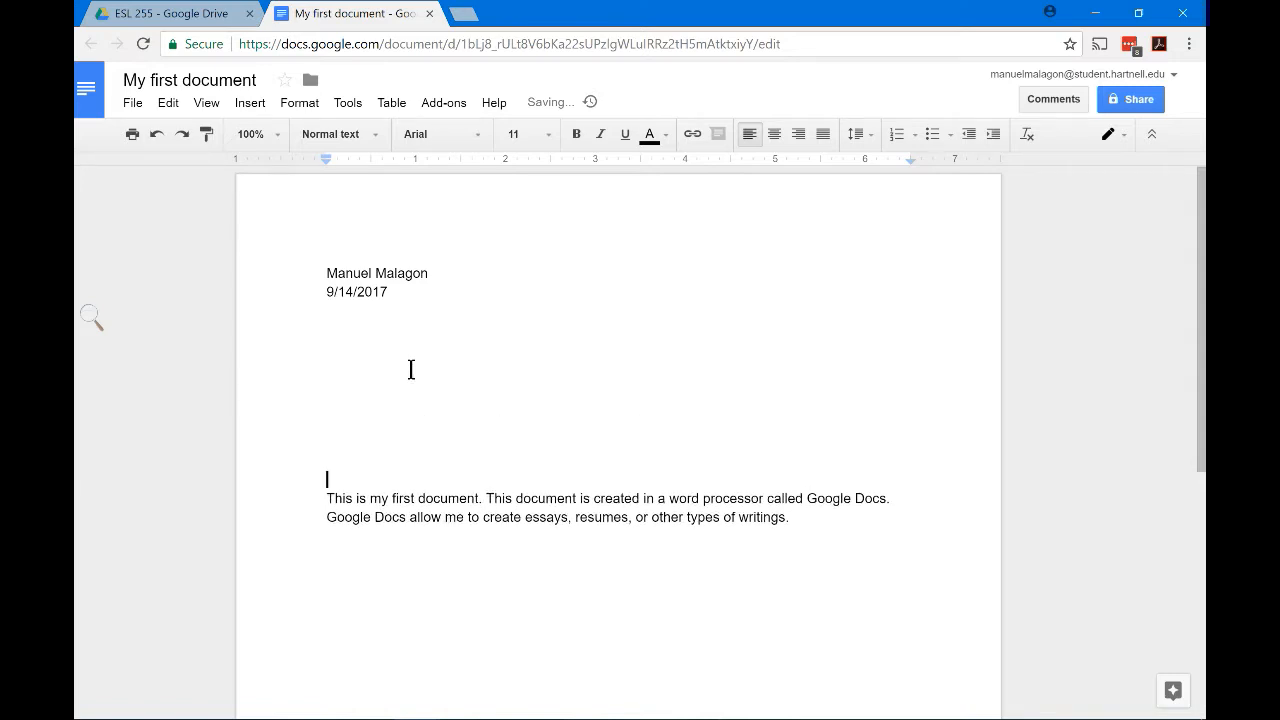
pyautogui.press('Return')
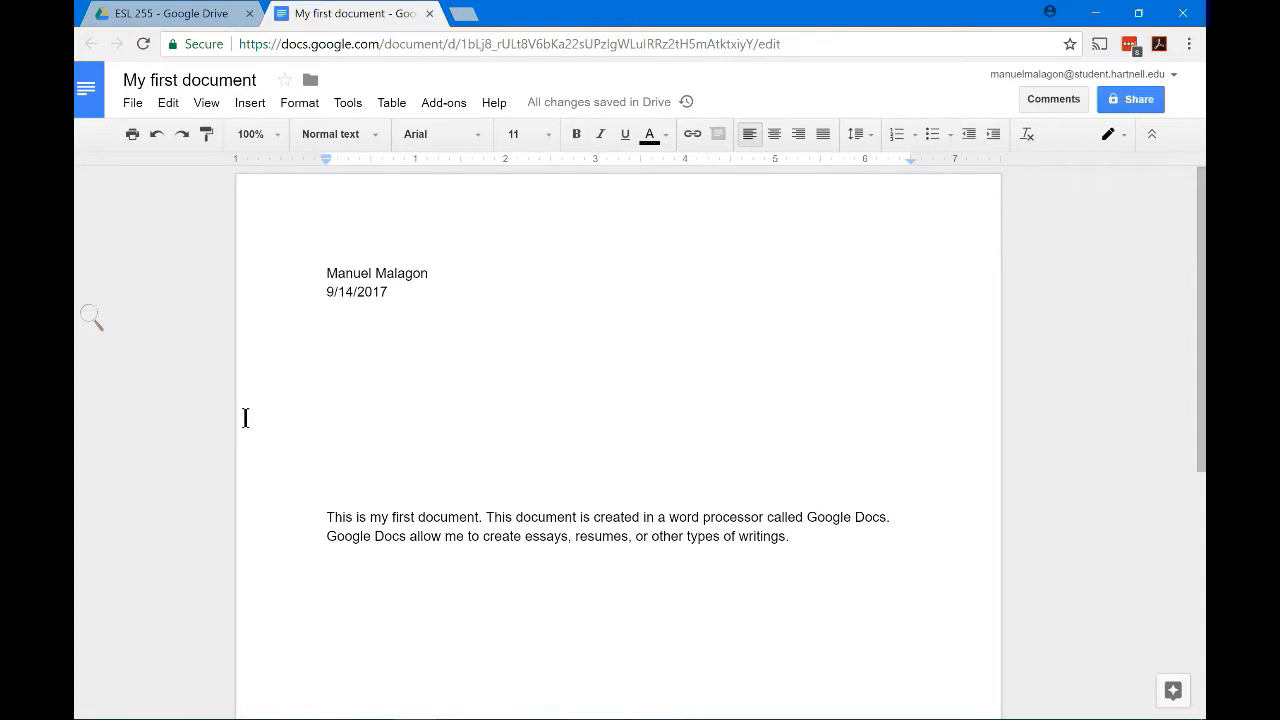
pyautogui.press('BackSpace')
pyautogui.press('BackSpace')
pyautogui.press('BackSpace')
pyautogui.press('BackSpace')
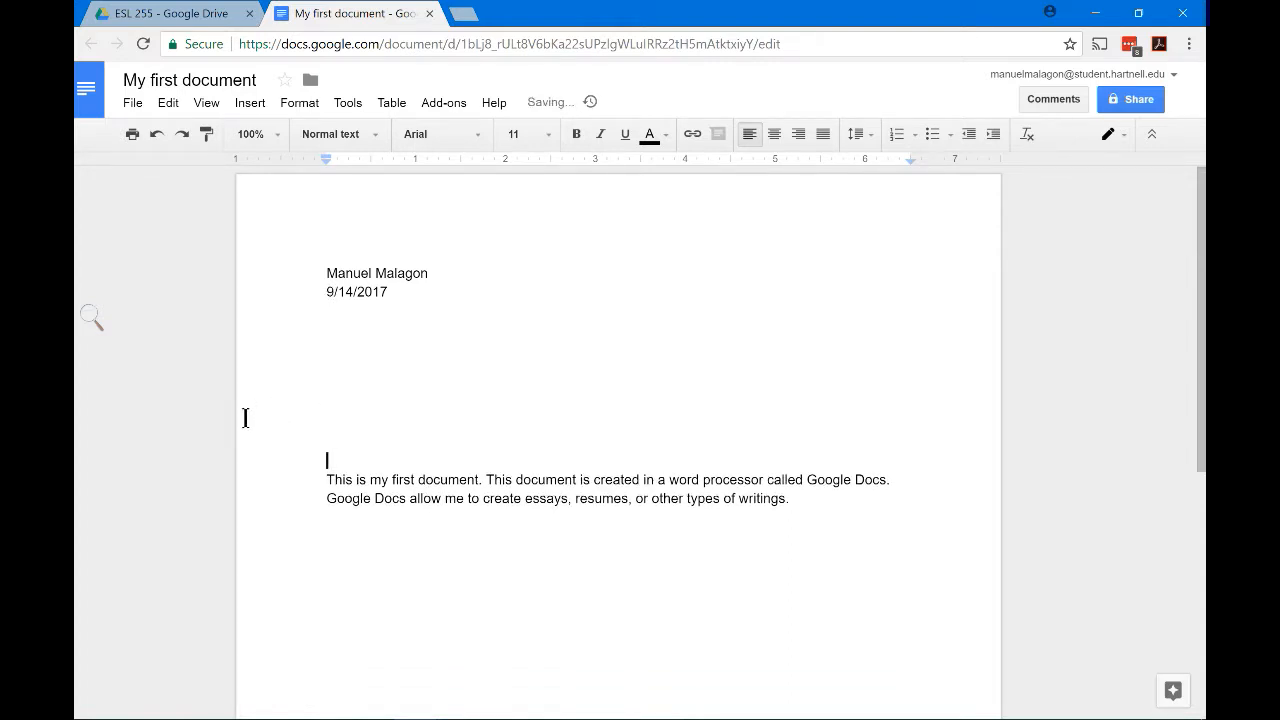
pyautogui.press('BackSpace')
pyautogui.press('BackSpace')
pyautogui.press('BackSpace')
pyautogui.press('BackSpace')
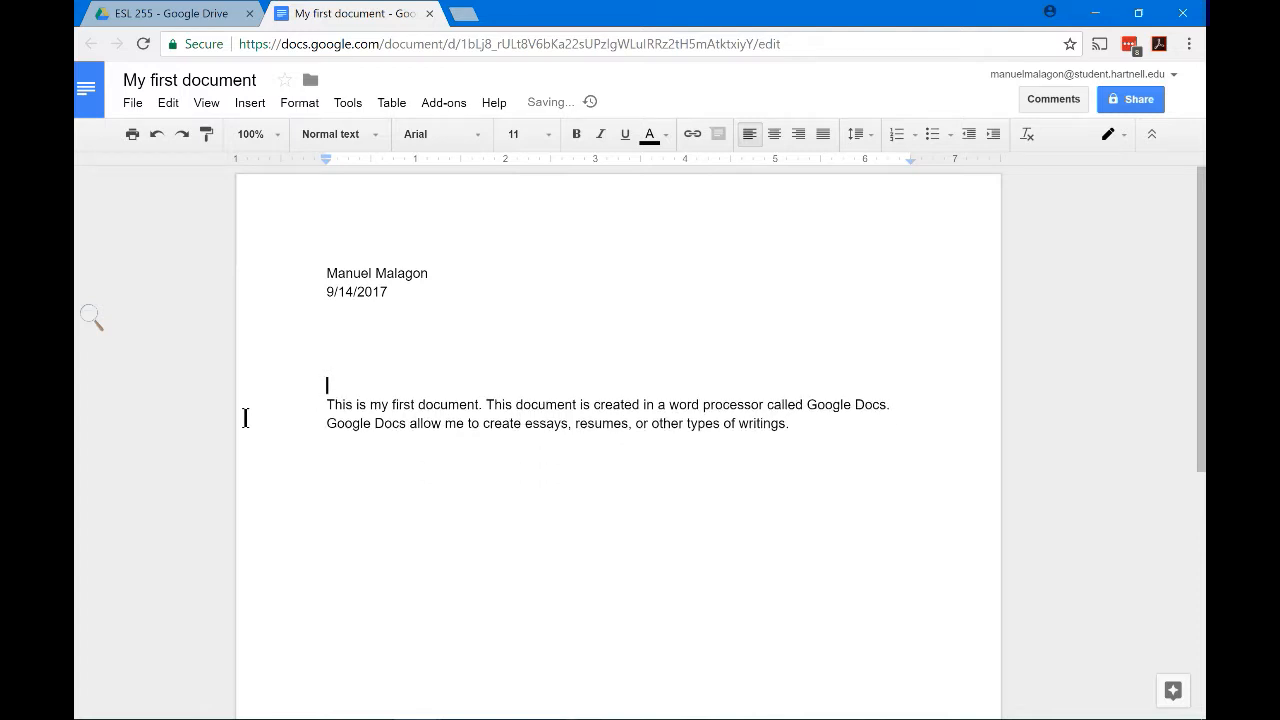
pyautogui.press('BackSpace')
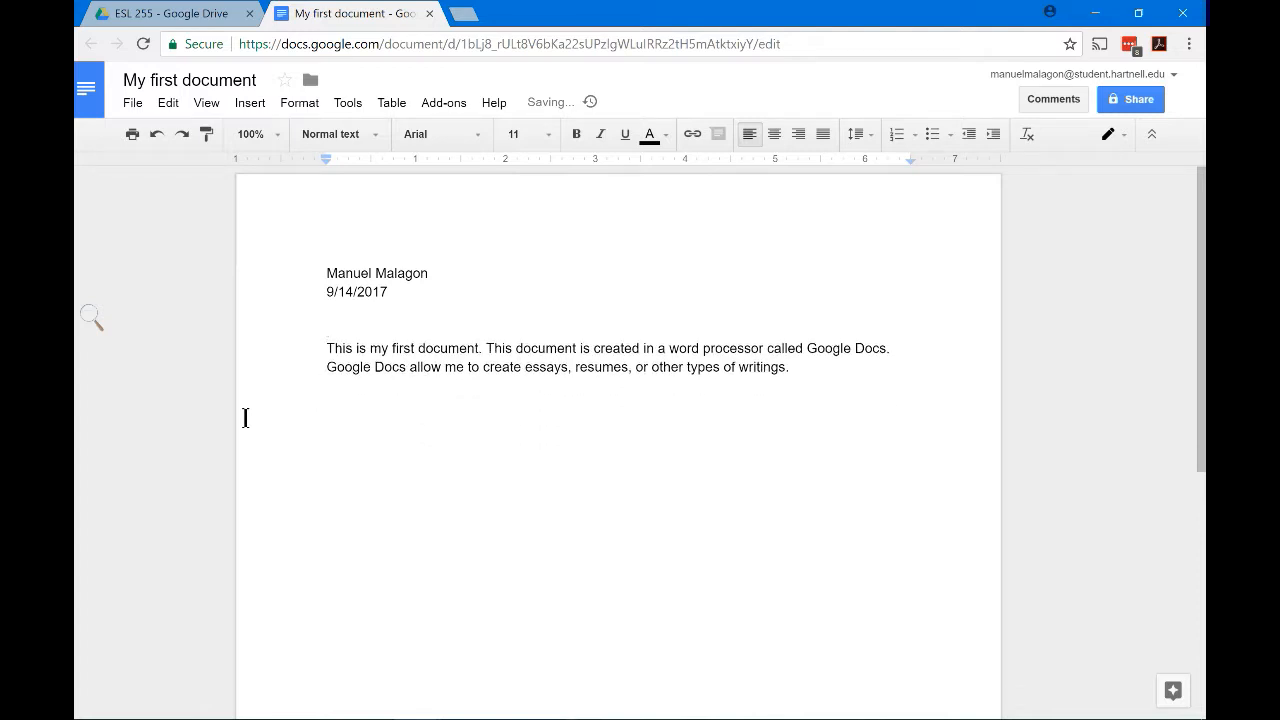
pyautogui.press('BackSpace')
pyautogui.press('BackSpace')
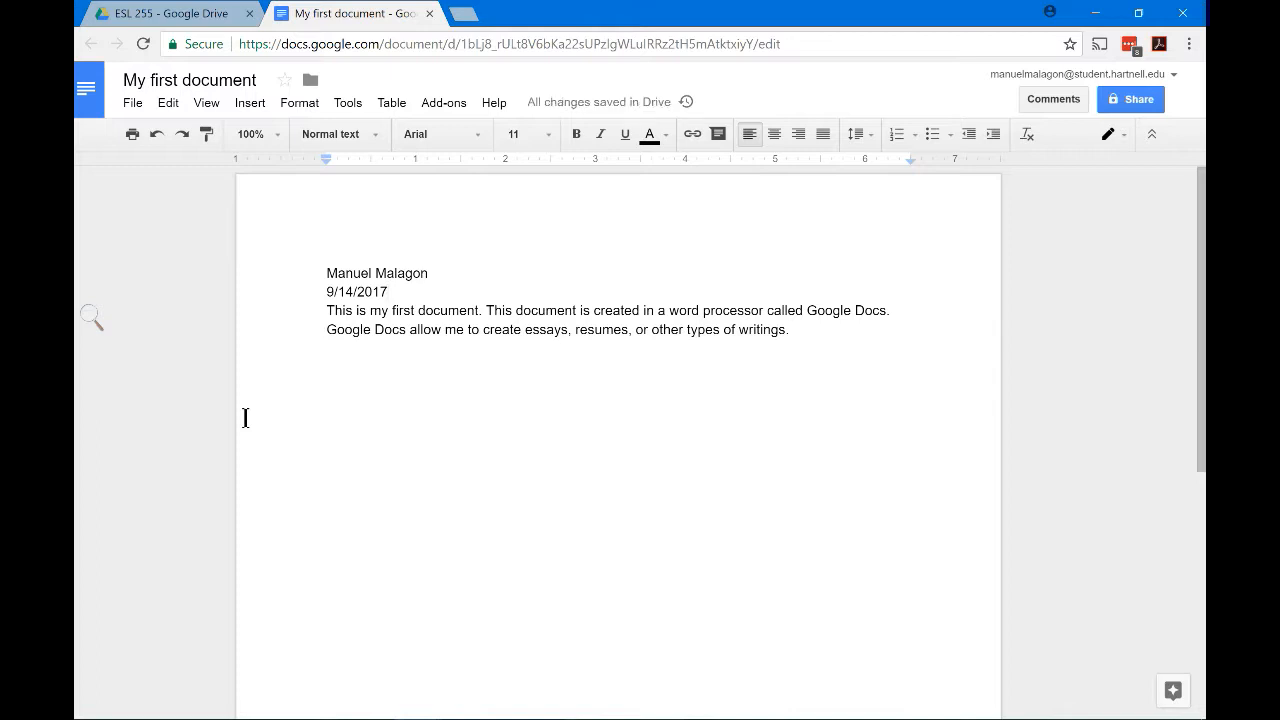
pyautogui.press('Return')
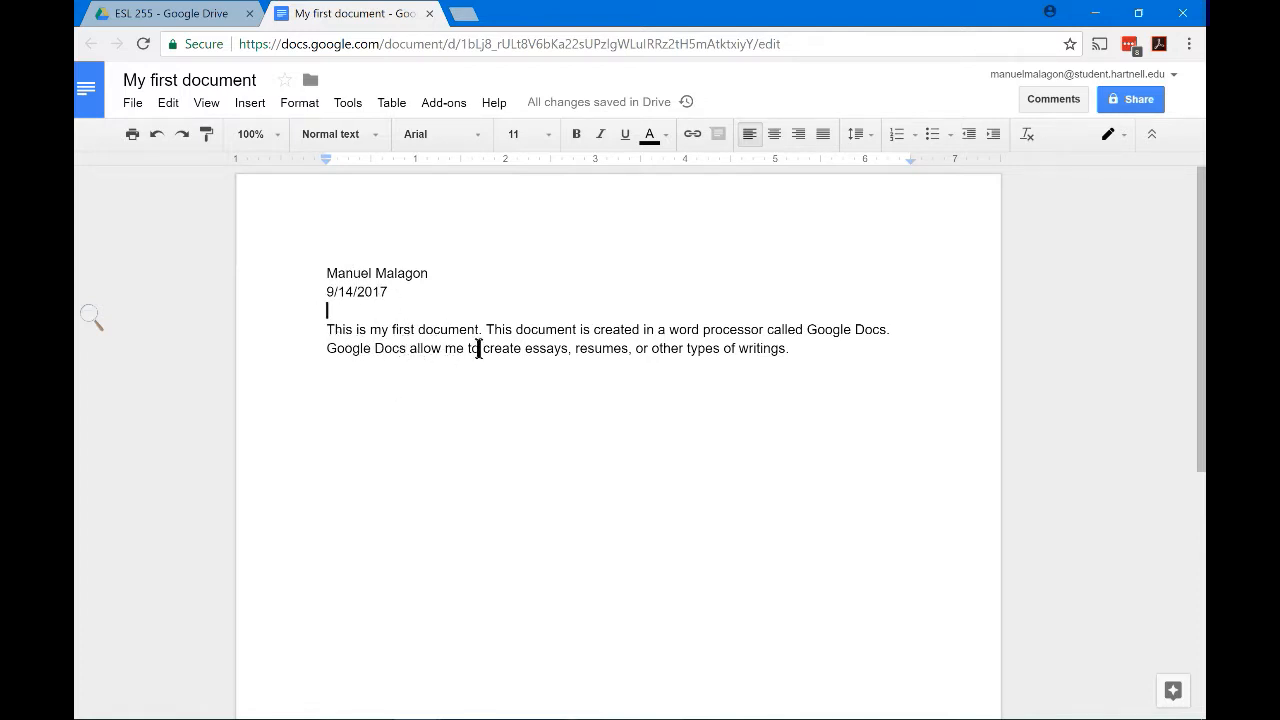
# Type the title 'My First Document' below the date, capitalizing First and Document
pyautogui.click(621, 424)
pyautogui.click(338, 312)
pyautogui.write('My')
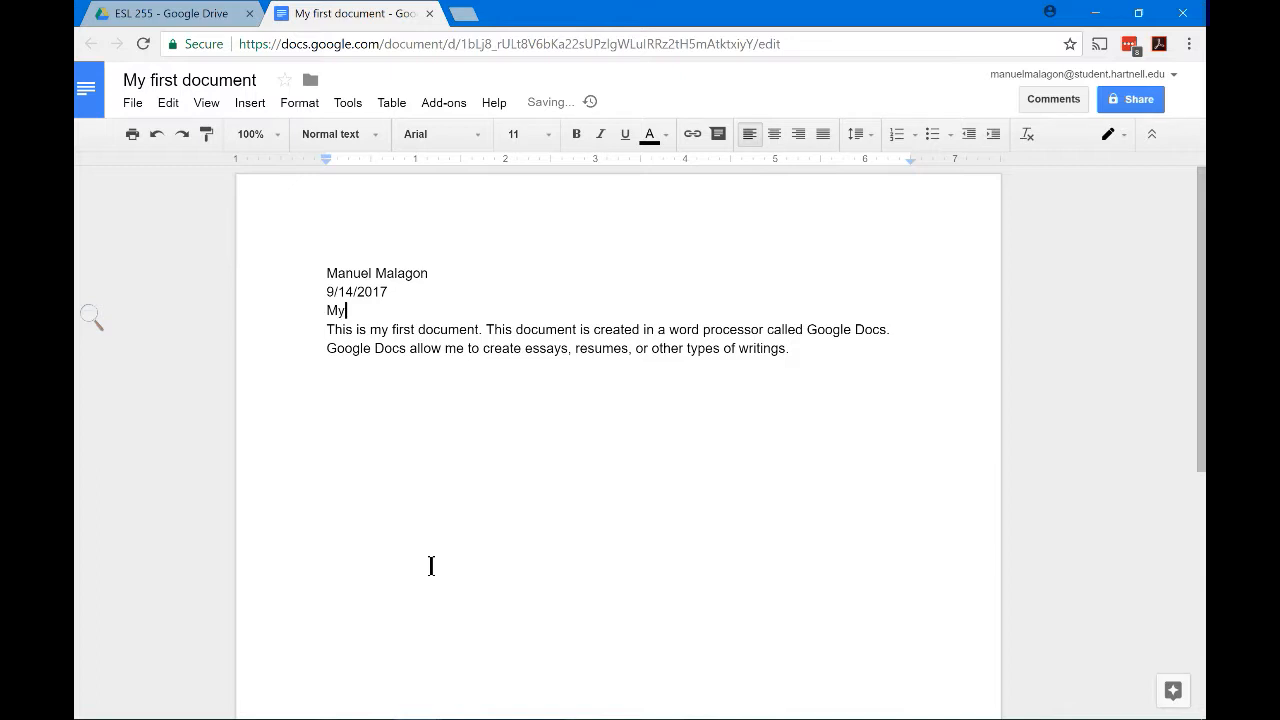
pyautogui.write(' first document')
pyautogui.press('Left')
pyautogui.press('Left')
pyautogui.press('Left')
pyautogui.press('Left')
pyautogui.press('Left')
pyautogui.press('Left')
pyautogui.press('Left')
pyautogui.press('Left')
pyautogui.press('Left')
pyautogui.press('Left')
pyautogui.press('Left')
pyautogui.press('Left')
pyautogui.press('Left')
pyautogui.press('BackSpace')
pyautogui.press('BackSpace')
pyautogui.write('F')
pyautogui.press('Right')
pyautogui.press('Right')
pyautogui.press('Right')
pyautogui.press('Right')
pyautogui.press('Right')
pyautogui.press('Right')
pyautogui.press('BackSpace')
pyautogui.write('D')
pyautogui.press('Right')
pyautogui.press('Right')
pyautogui.press('Right')
pyautogui.press('Right')
pyautogui.press('Right')
pyautogui.press('Right')
pyautogui.press('Right')
pyautogui.press('Right')
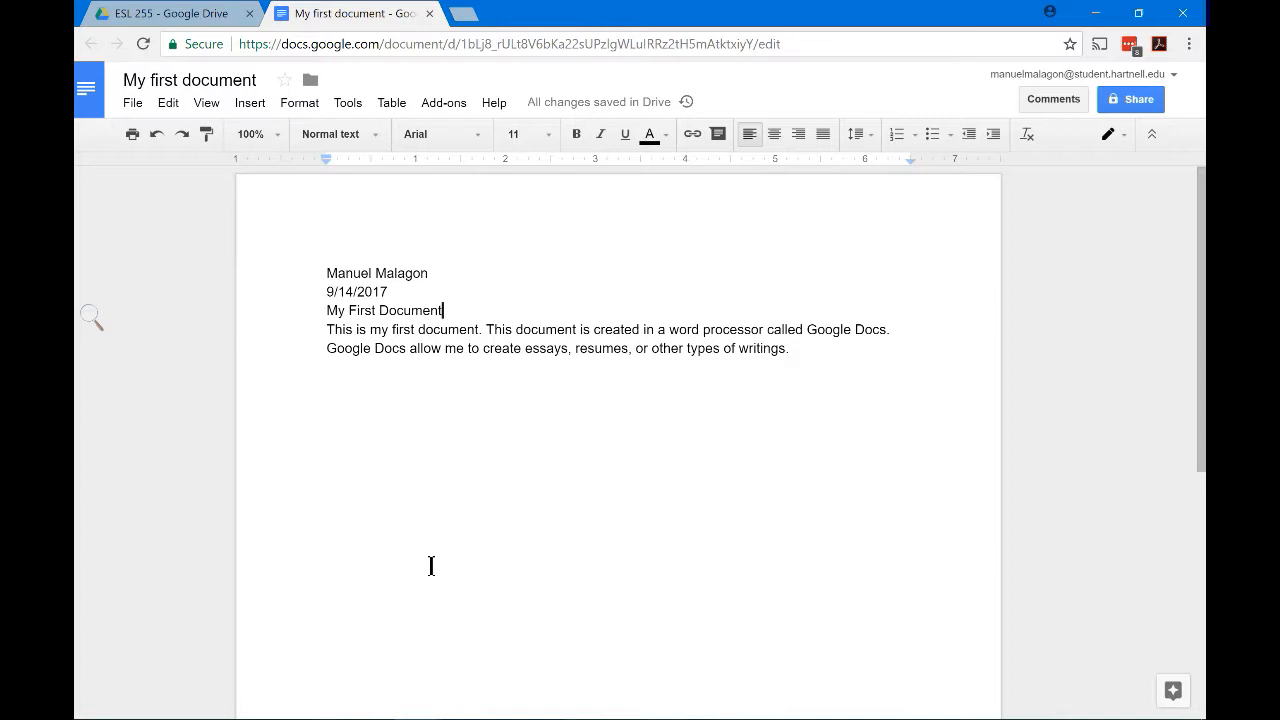
pyautogui.press('Left')
pyautogui.press('Left')
pyautogui.press('Left')
pyautogui.press('Left')
pyautogui.press('Left')
pyautogui.press('Left')
pyautogui.press('Left')
pyautogui.press('Left')
pyautogui.press('Left')
pyautogui.press('Left')
pyautogui.press('Left')
pyautogui.press('Right')
pyautogui.press('Right')
pyautogui.press('Right')
pyautogui.press('Right')
pyautogui.press('Right')
pyautogui.press('Left')
pyautogui.press('Left')
pyautogui.press('Left')
pyautogui.press('Left')
pyautogui.press('Left')
pyautogui.press('Left')
pyautogui.press('Left')
pyautogui.press('Right')
pyautogui.press('Right')
pyautogui.press('Right')
pyautogui.press('Right')
pyautogui.press('Right')
pyautogui.press('Right')
pyautogui.press('Right')
pyautogui.press('Right')
pyautogui.press('Right')
pyautogui.press('Right')
pyautogui.press('Right')
pyautogui.press('Right')
pyautogui.press('Right')
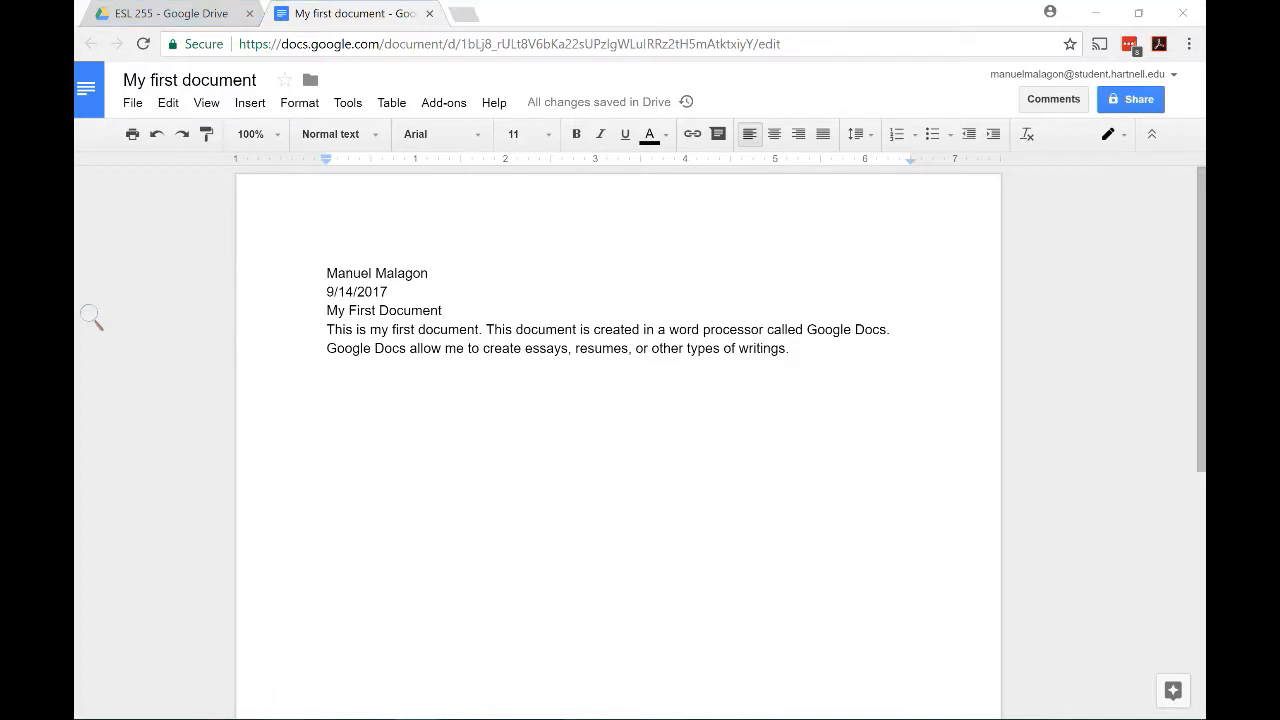
# Open keyboard-test-cases.png from the Pictures folder in Photos
pyautogui.press('super+e')
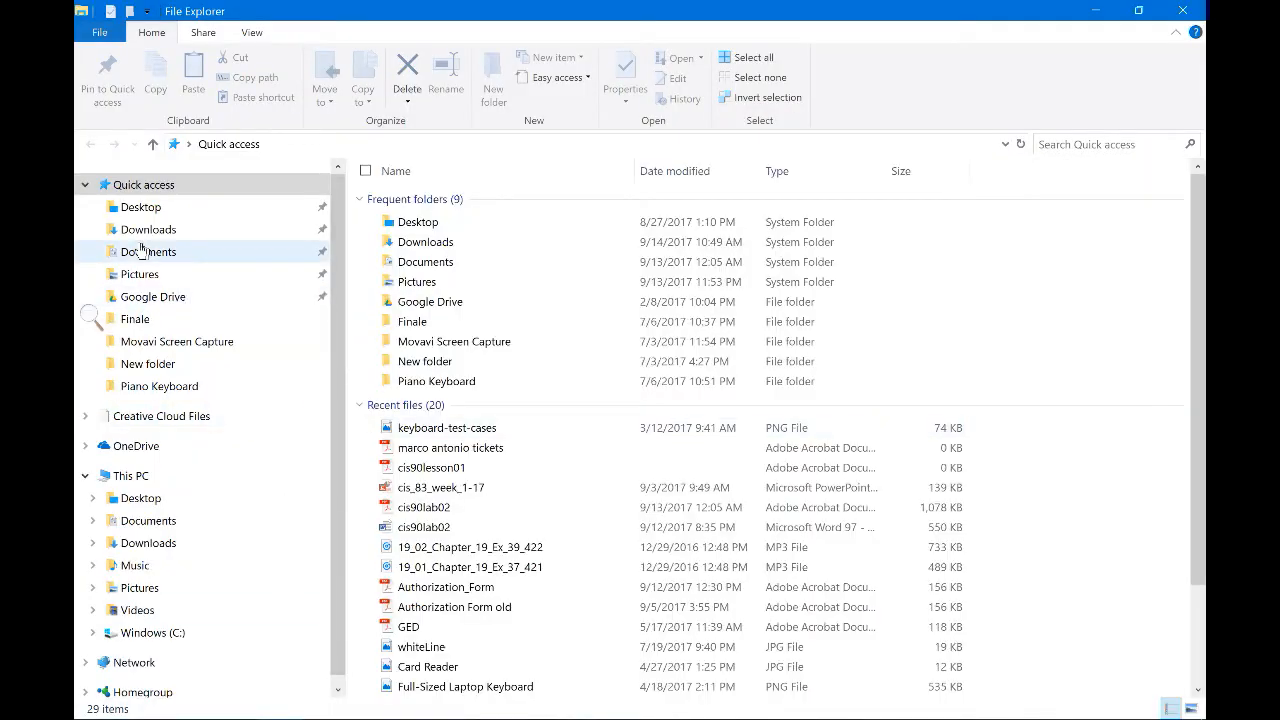
pyautogui.click(141, 276)
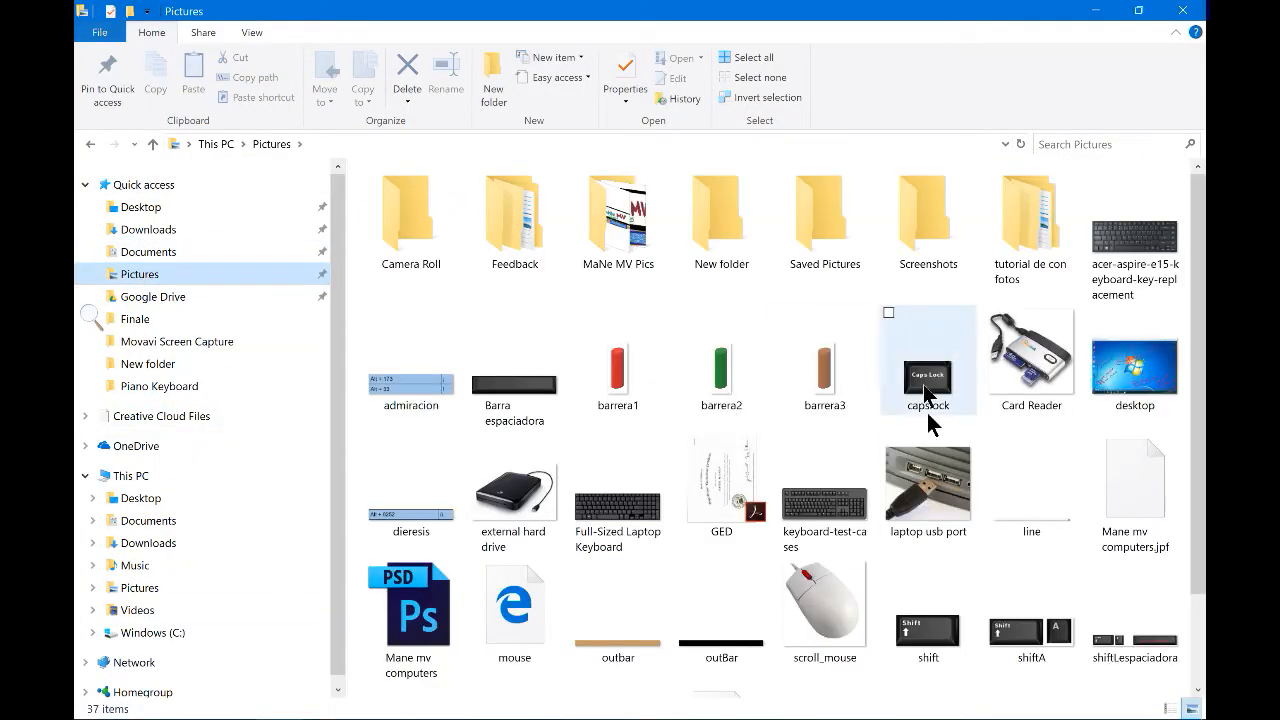
pyautogui.doubleClick(850, 485)
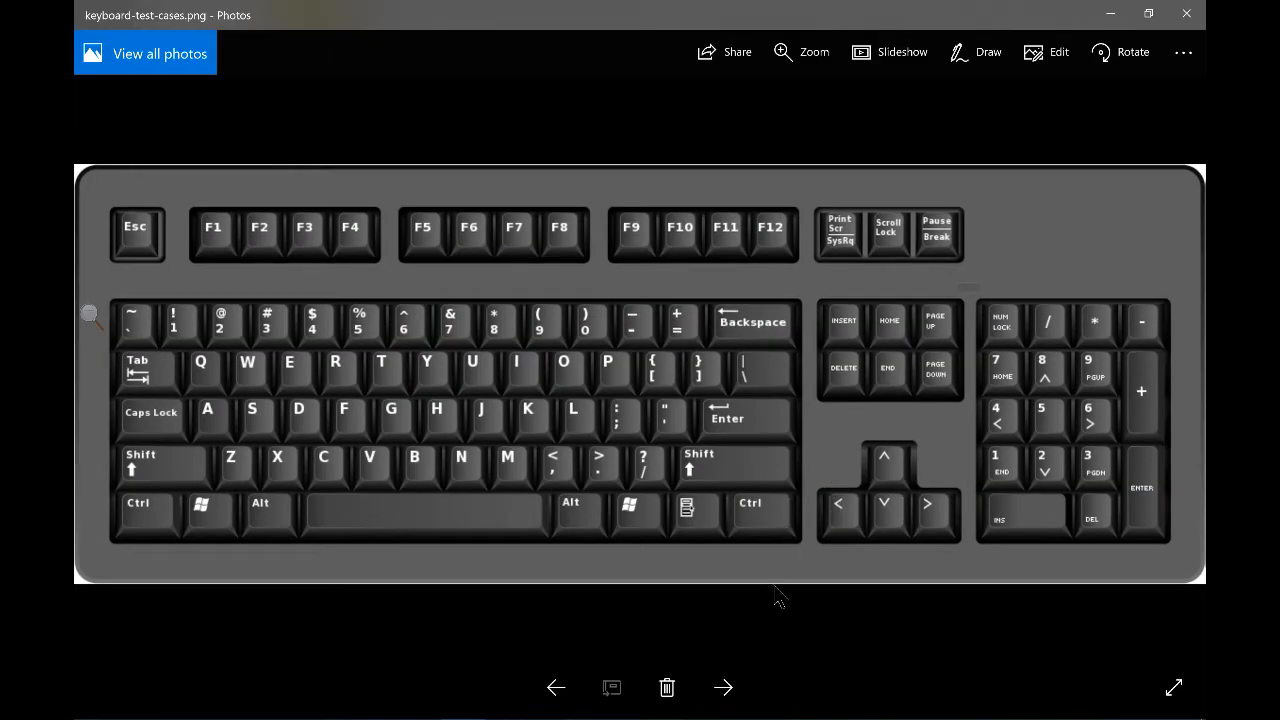
# Choose the red ballpoint pen, circle the numpad Enter key, then erase that circle
pyautogui.click(976, 52)
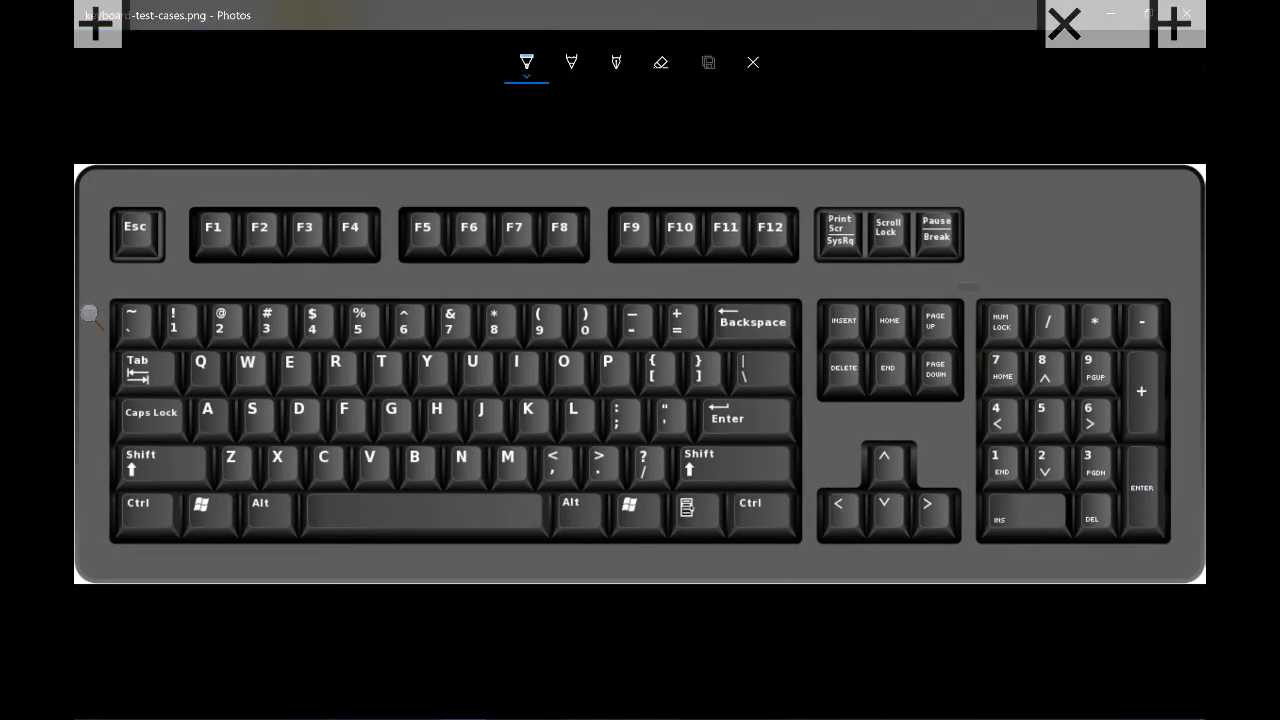
pyautogui.click(526, 62)
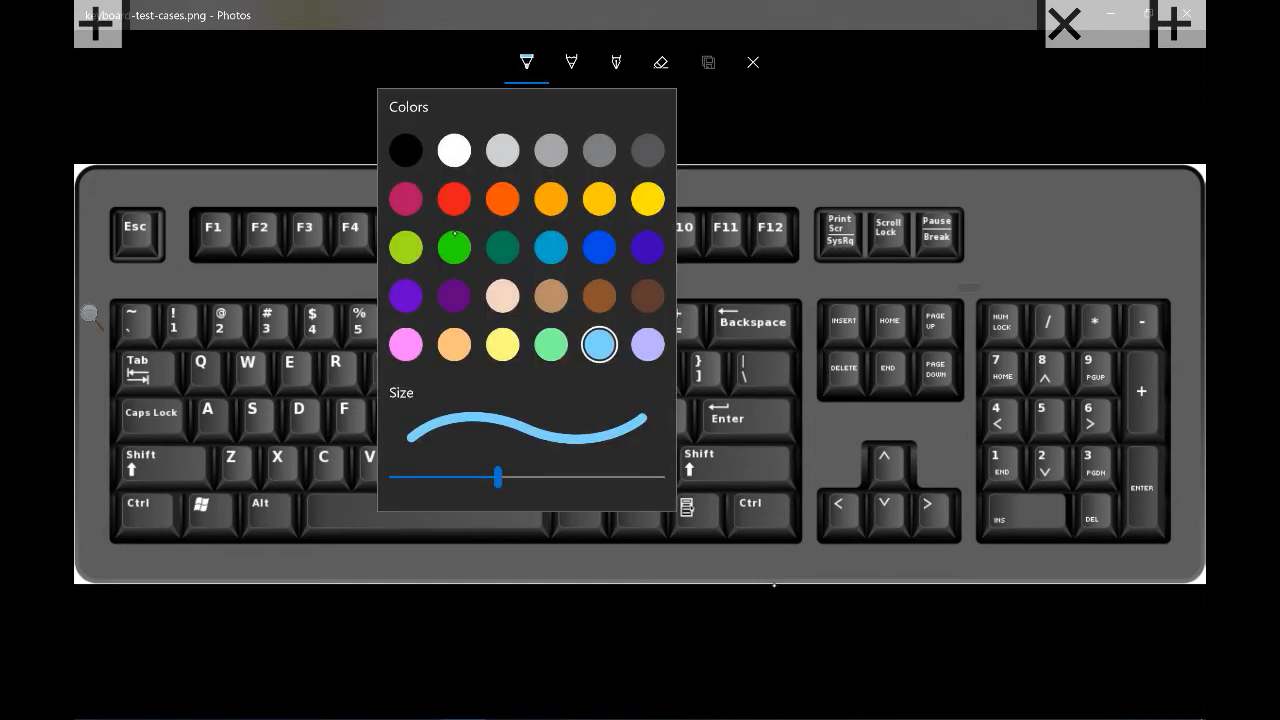
pyautogui.click(449, 192)
pyautogui.click(449, 192)
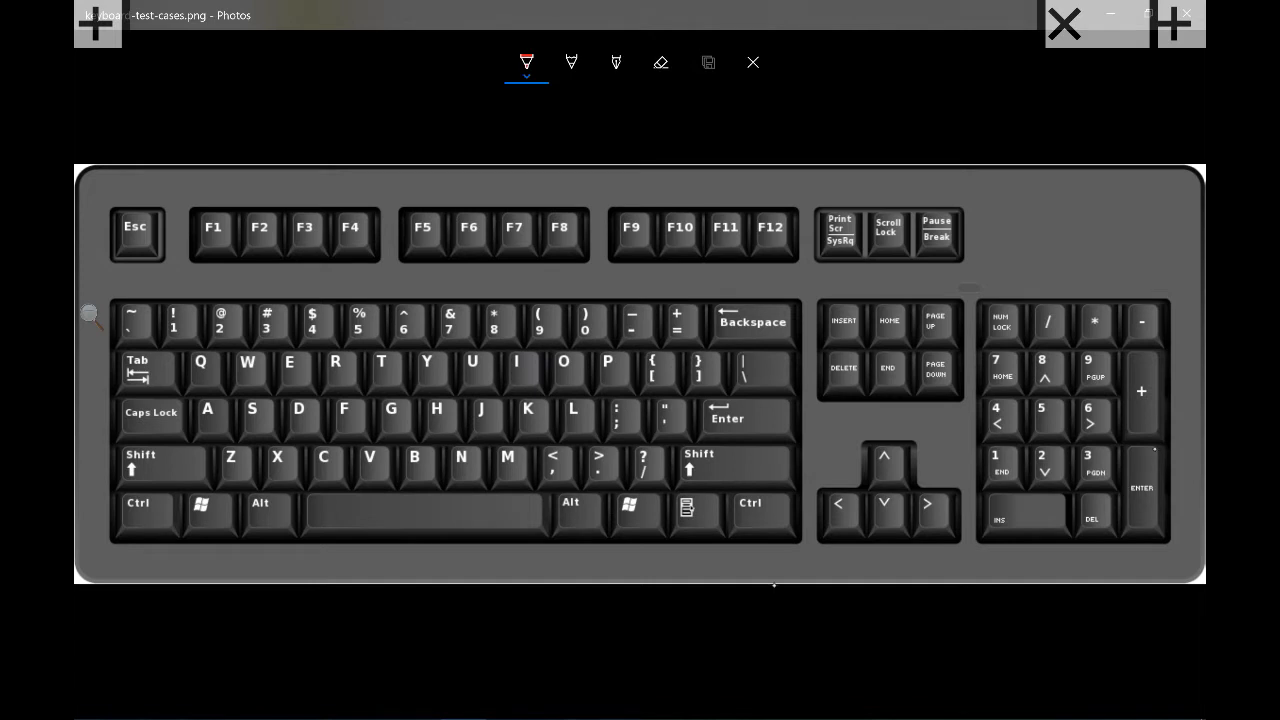
pyautogui.moveTo(1158, 445)
pyautogui.mouseDown()
pyautogui.moveTo(1135, 543)
pyautogui.moveTo(1165, 452)
pyautogui.mouseUp()
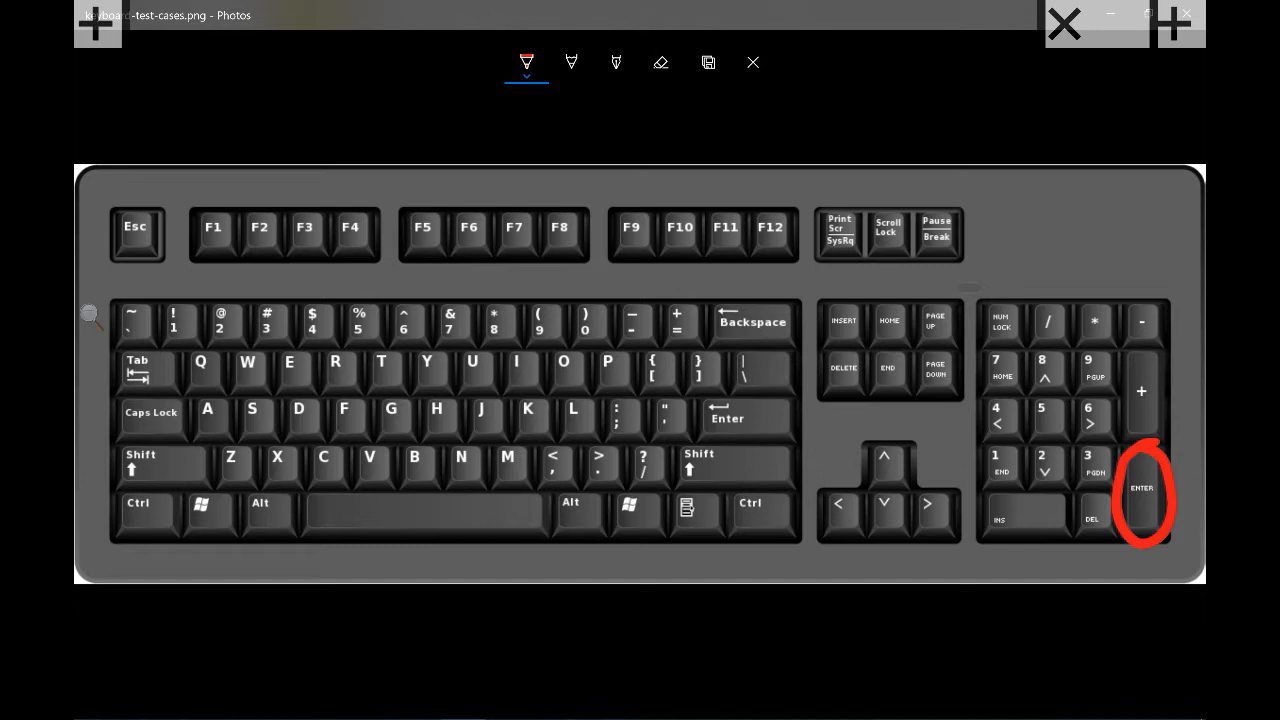
pyautogui.click(661, 63)
pyautogui.click(1163, 497)
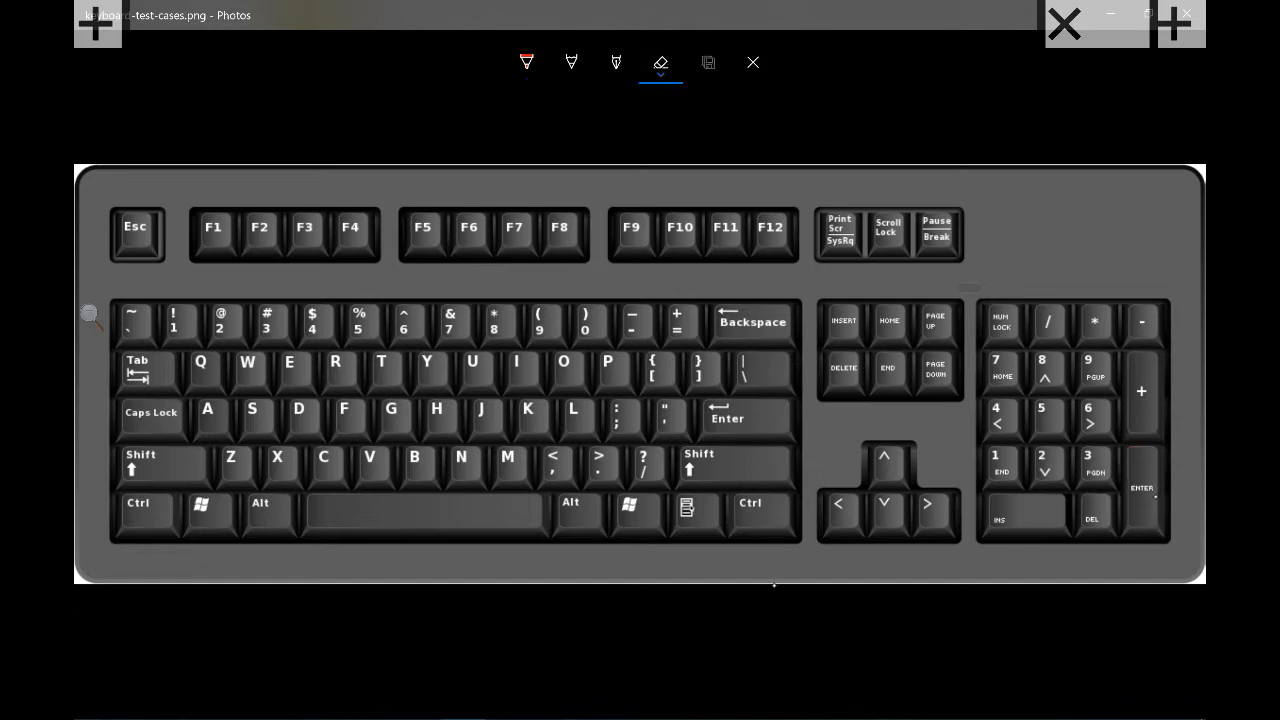
pyautogui.click(526, 62)
# Circle the Backspace key in red, scribble over its right half, and save the copy
pyautogui.moveTo(796, 340)
pyautogui.mouseDown()
pyautogui.moveTo(768, 347)
pyautogui.moveTo(768, 297)
pyautogui.moveTo(760, 342)
pyautogui.mouseUp()
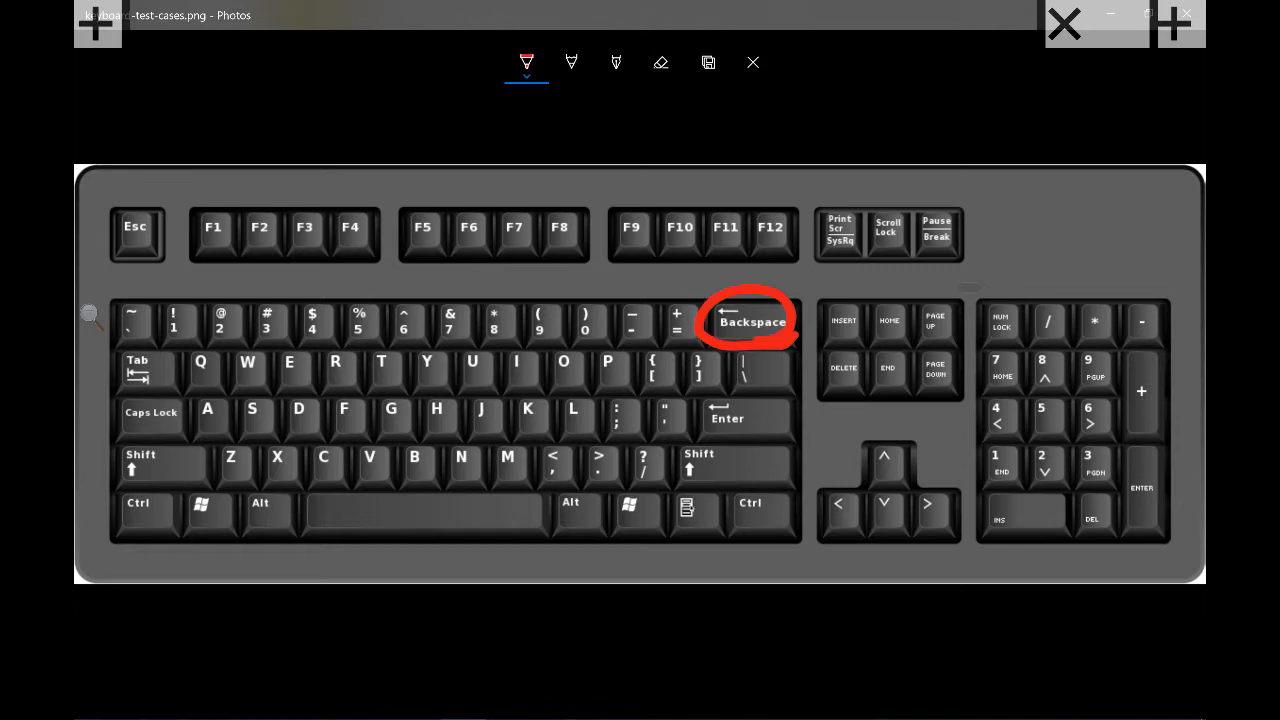
pyautogui.click(527, 62)
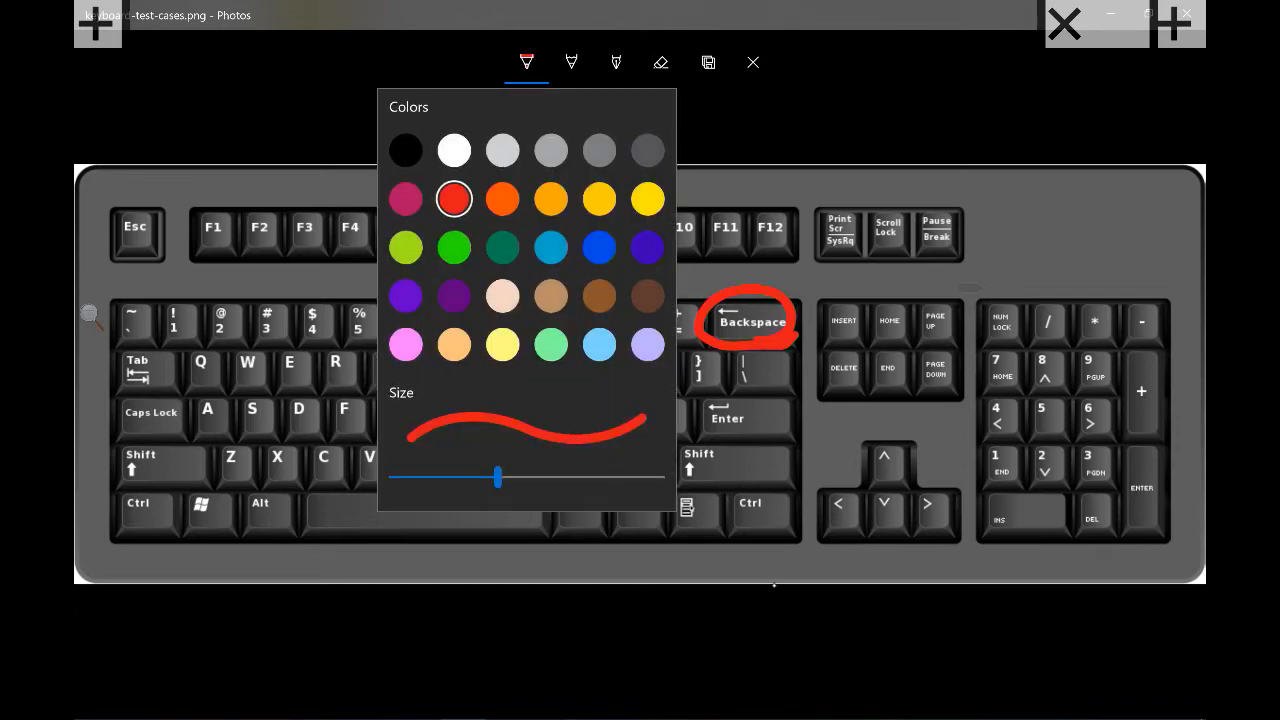
pyautogui.click(709, 62)
pyautogui.moveTo(757, 320)
pyautogui.mouseDown()
pyautogui.moveTo(786, 318)
pyautogui.moveTo(762, 356)
pyautogui.mouseUp()
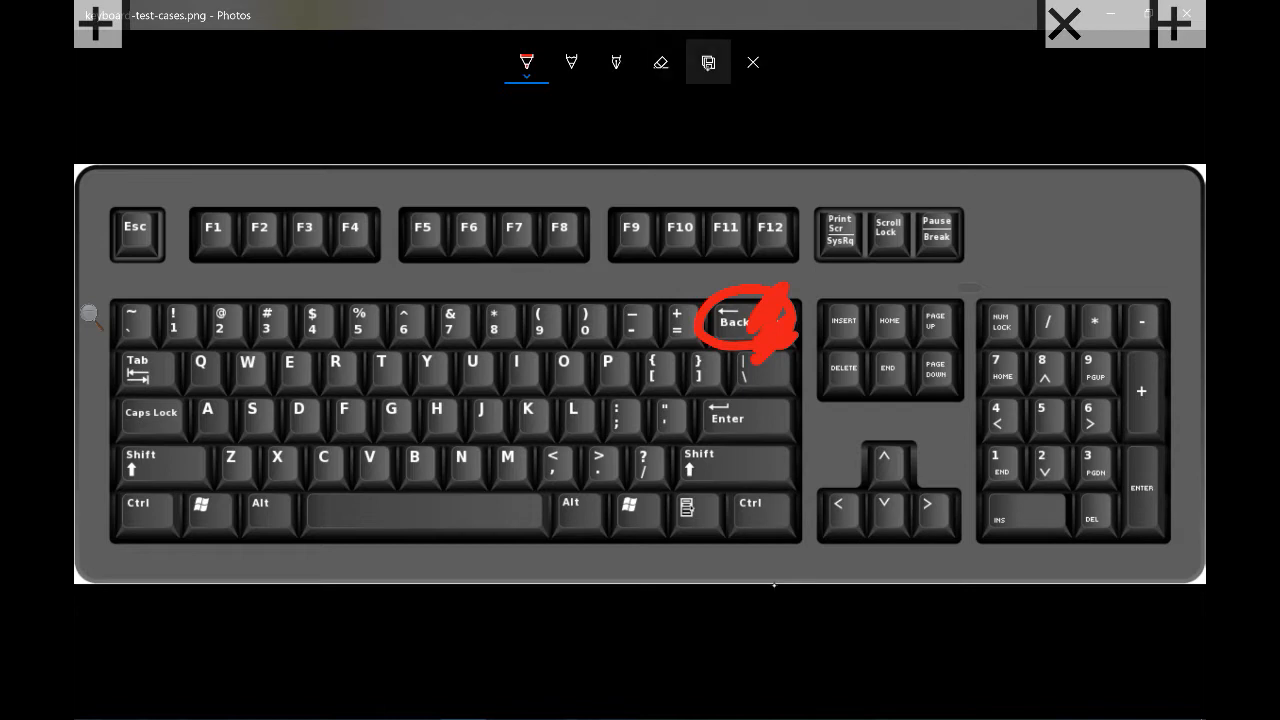
pyautogui.click(709, 62)
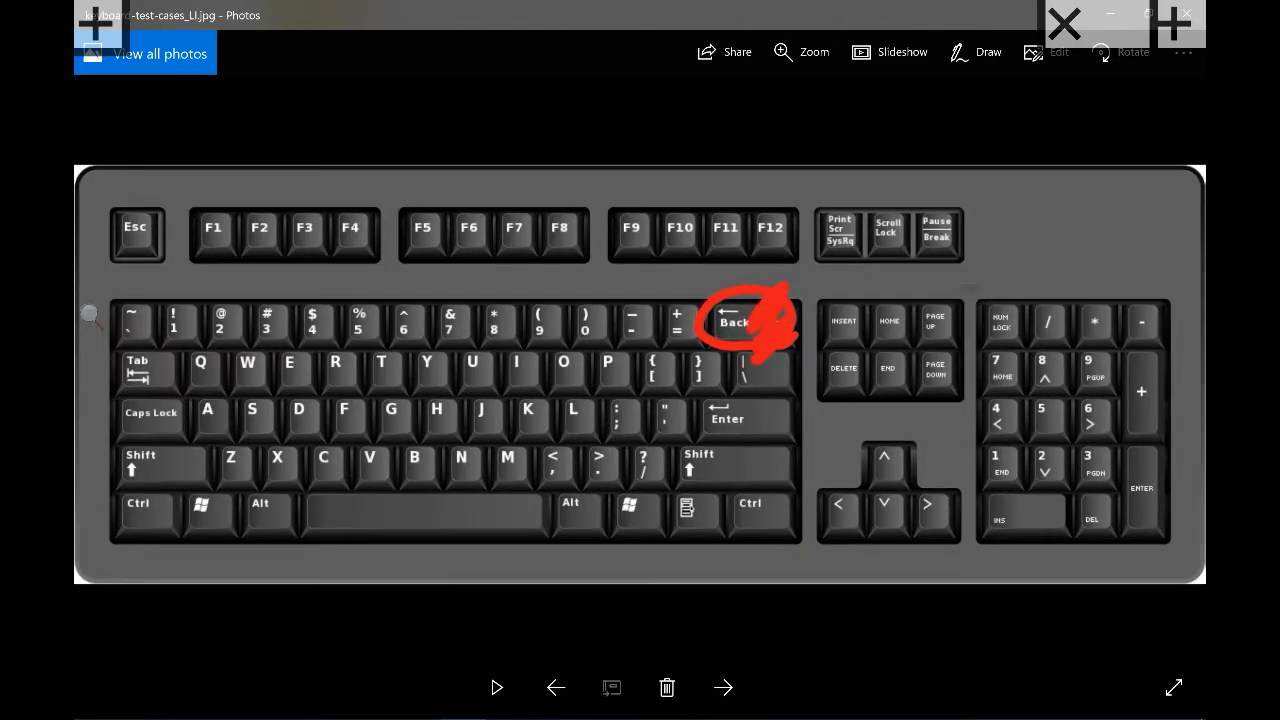
# Draw a red circle around the DELETE key, then erase it
pyautogui.click(975, 52)
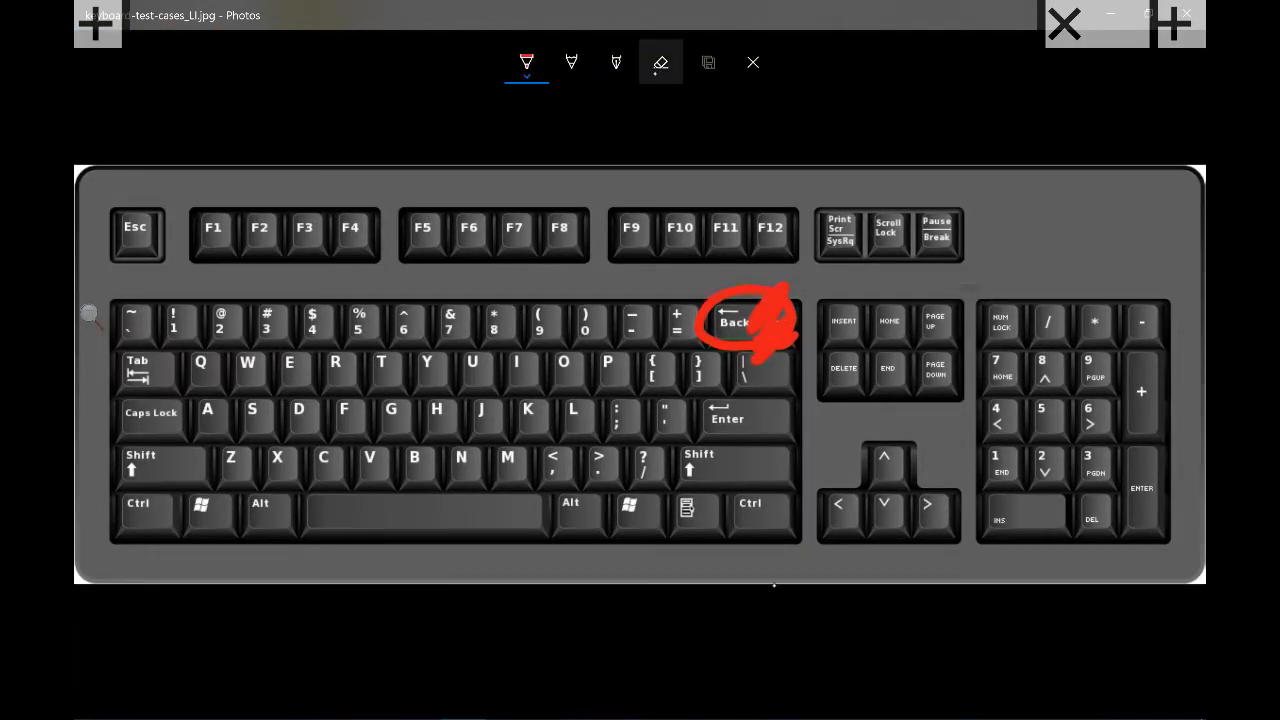
pyautogui.click(661, 62)
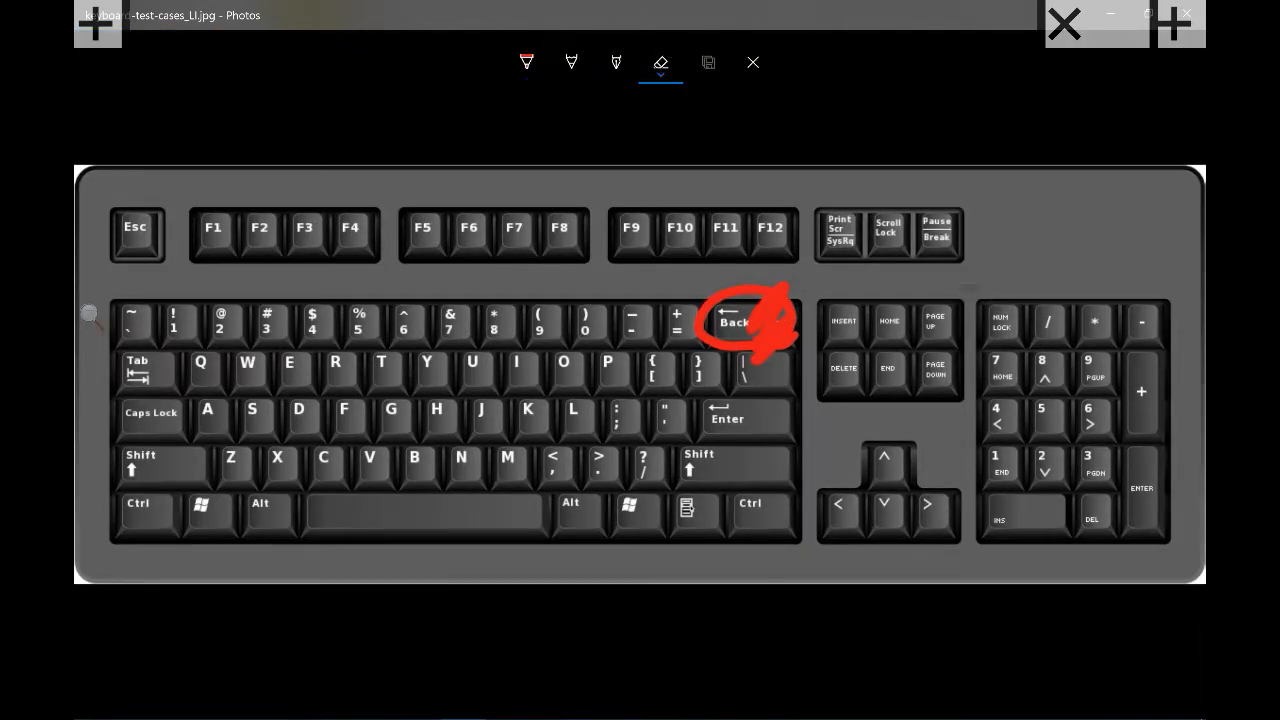
pyautogui.click(527, 62)
pyautogui.moveTo(860, 343)
pyautogui.mouseDown()
pyautogui.moveTo(828, 398)
pyautogui.moveTo(870, 372)
pyautogui.moveTo(846, 340)
pyautogui.mouseUp()
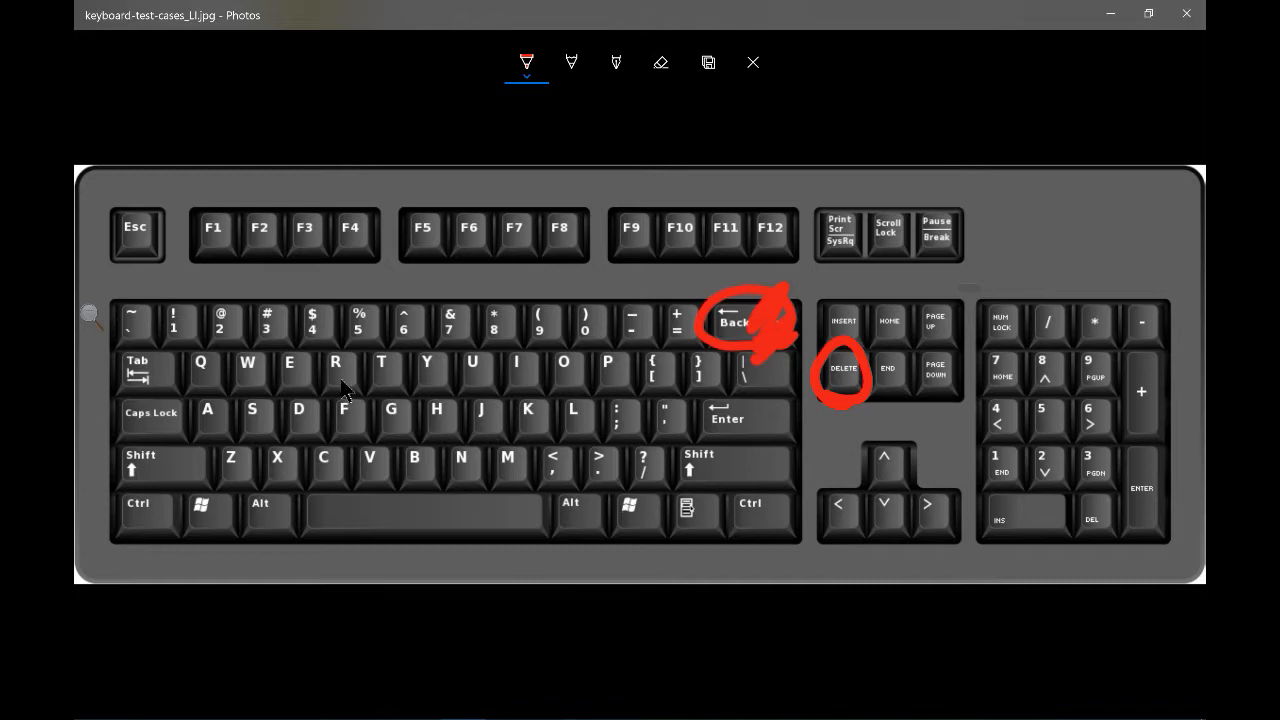
pyautogui.click(660, 62)
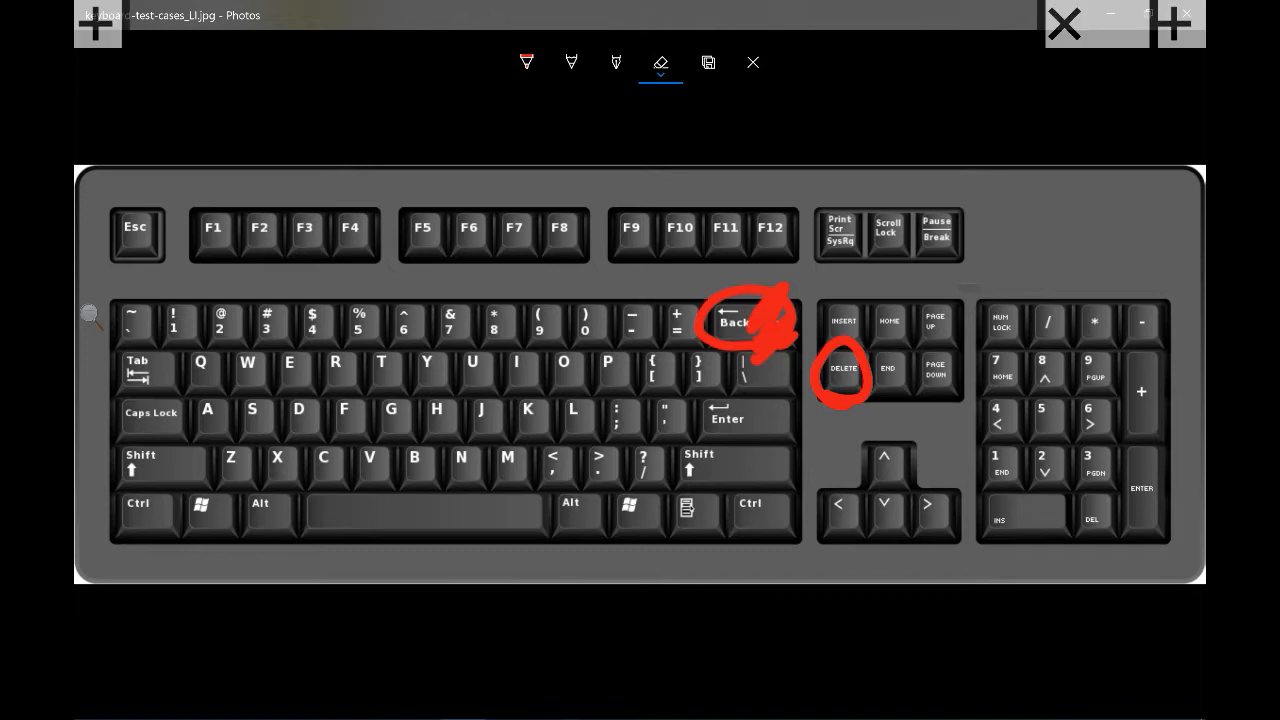
pyautogui.click(527, 61)
pyautogui.moveTo(873, 286); pyautogui.dragTo(845, 375)
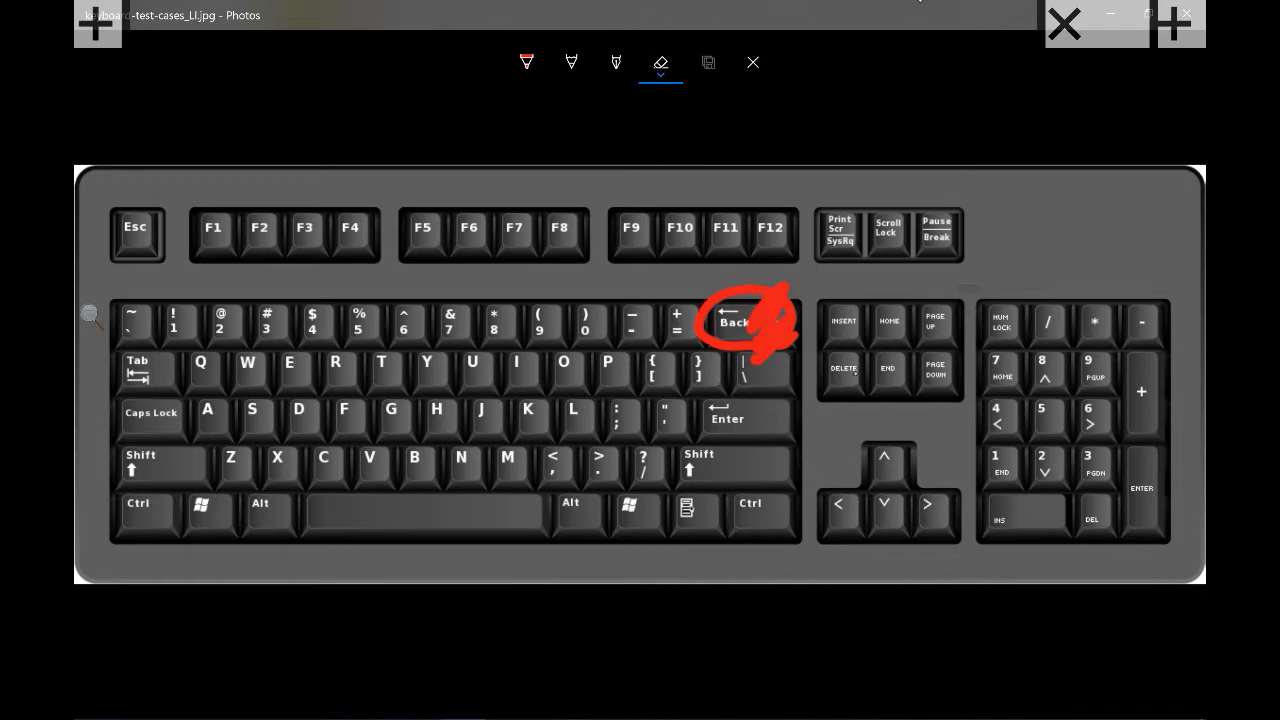
# Draw a red ring around the spacebar and check the pen's colour options
pyautogui.click(527, 63)
pyautogui.moveTo(305, 488)
pyautogui.mouseDown()
pyautogui.moveTo(305, 526)
pyautogui.moveTo(398, 546)
pyautogui.moveTo(532, 546)
pyautogui.moveTo(538, 505)
pyautogui.moveTo(303, 492)
pyautogui.mouseUp()
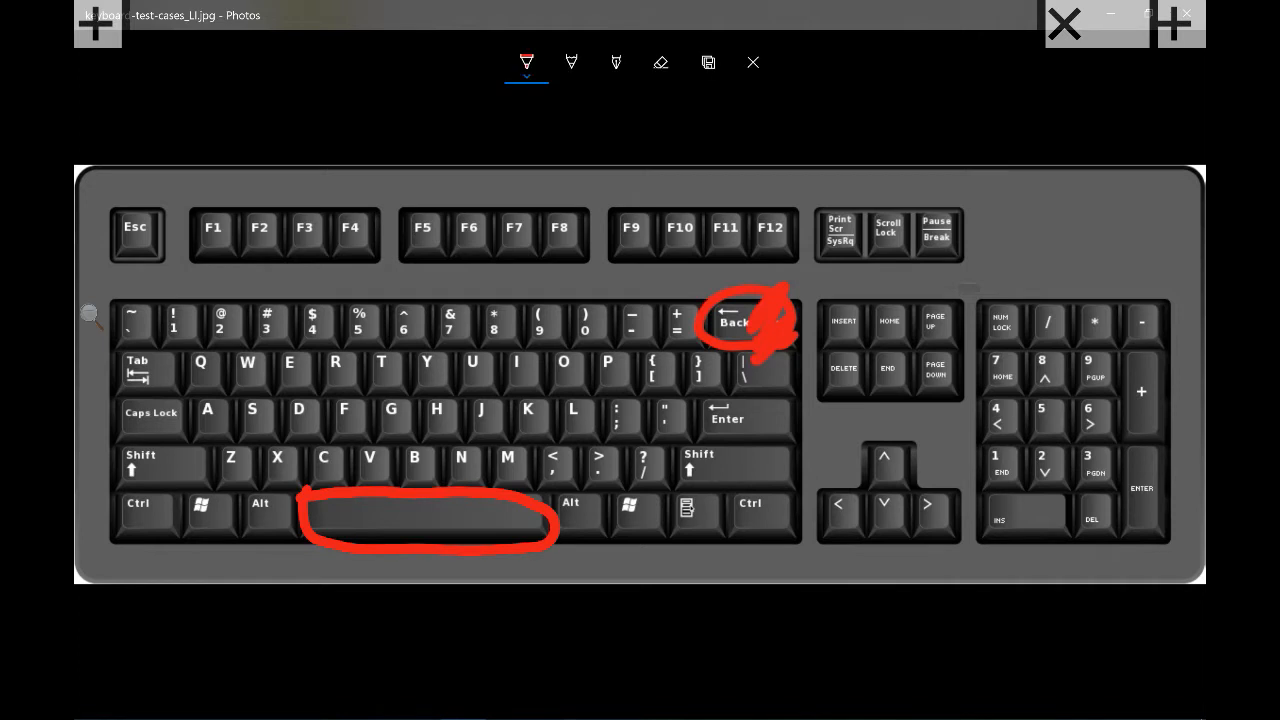
pyautogui.click(527, 63)
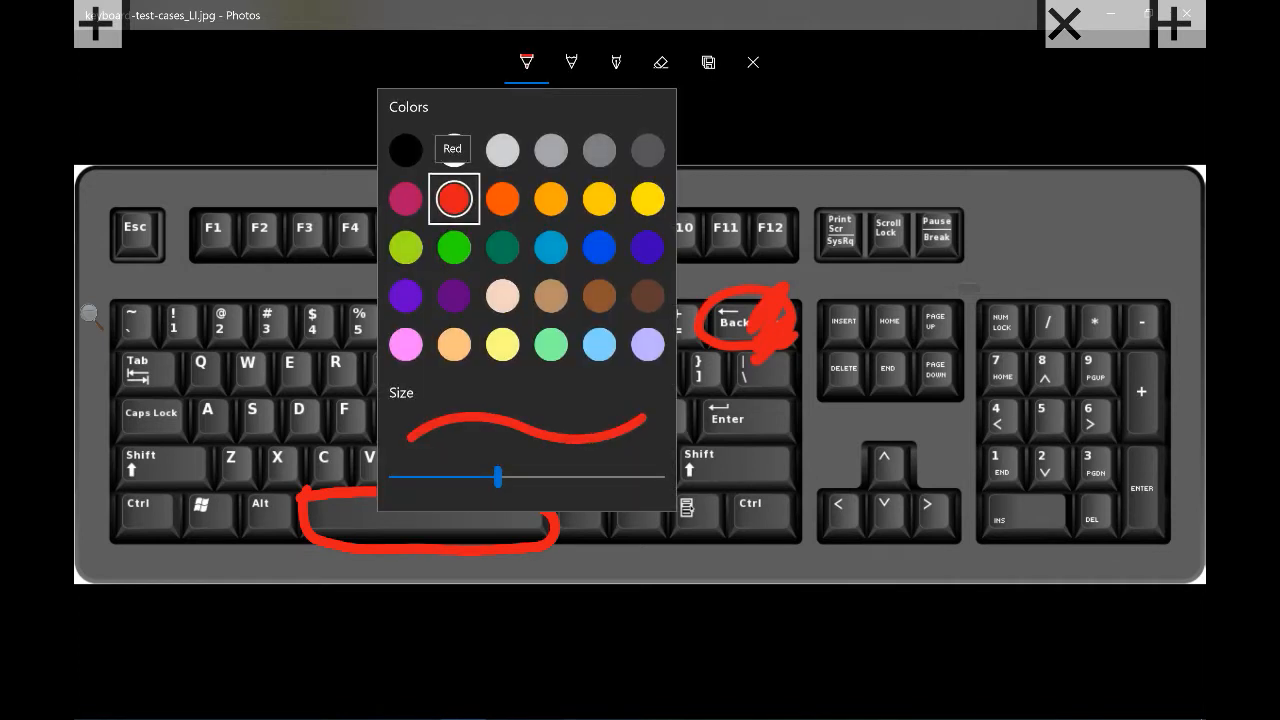
pyautogui.click(540, 594)
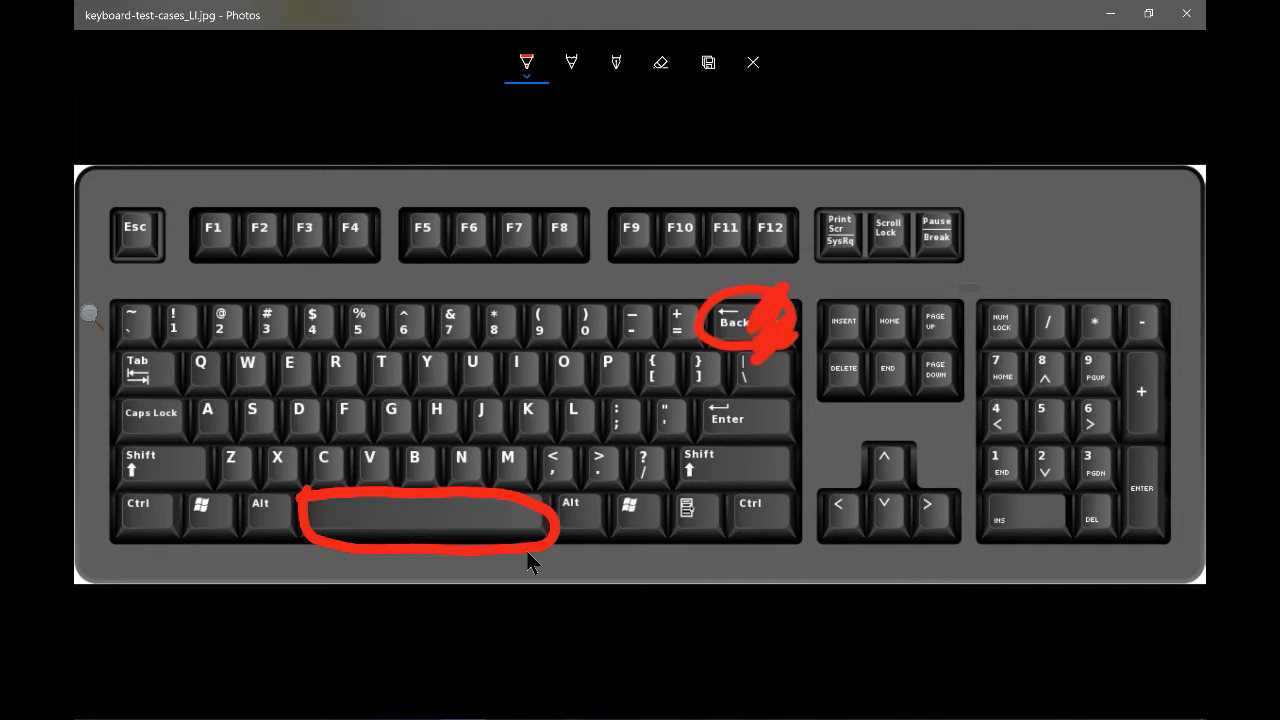
pyautogui.click(526, 63)
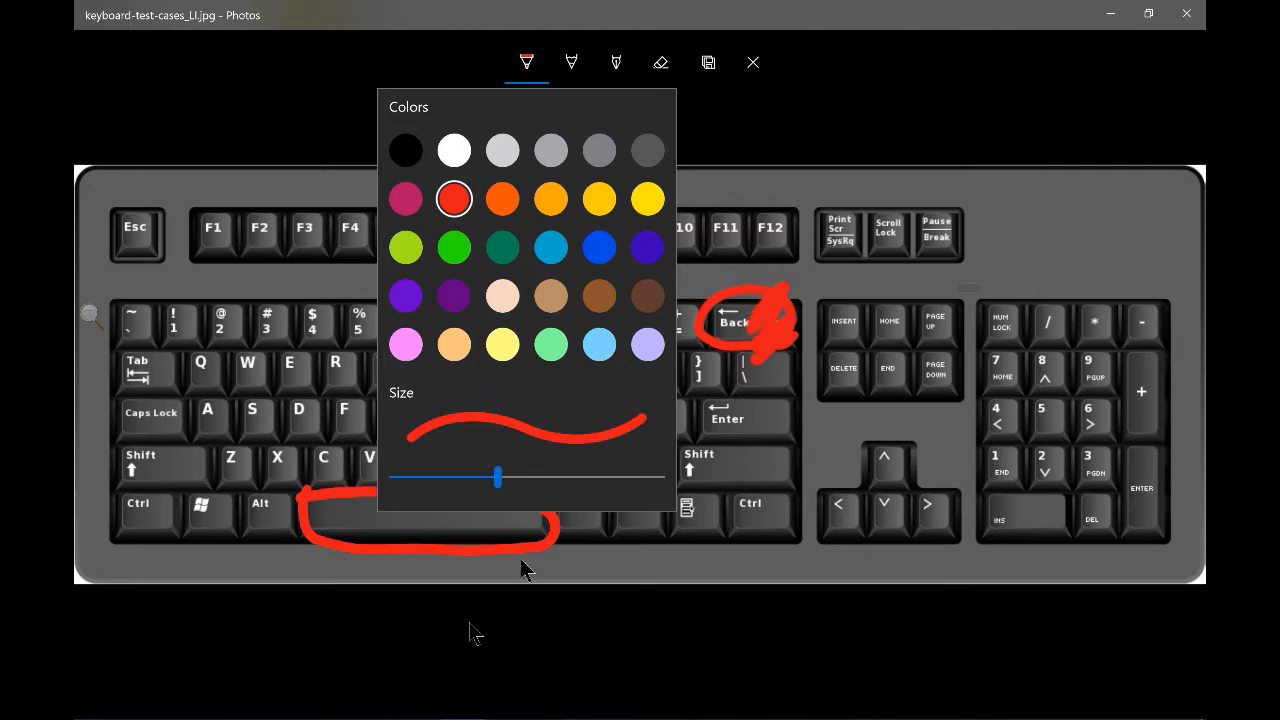
pyautogui.click(417, 718)
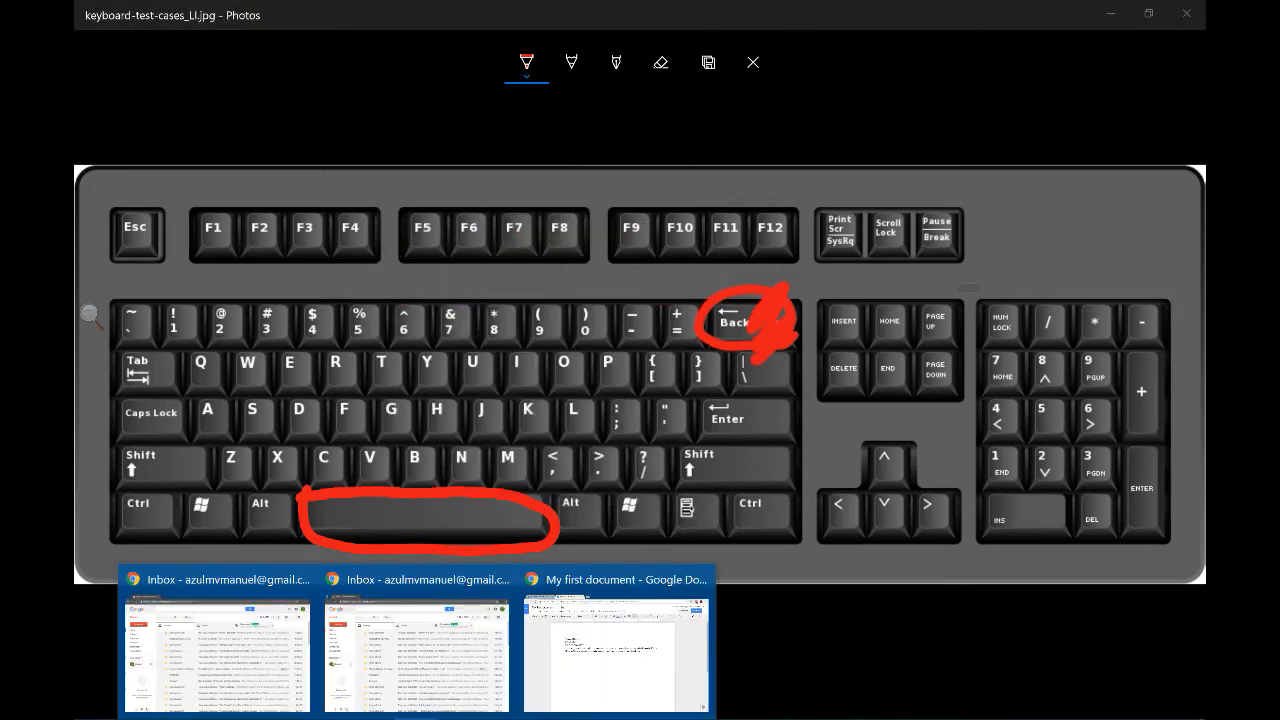
# Return to My first document and add a blank line after the title
pyautogui.click(645, 663)
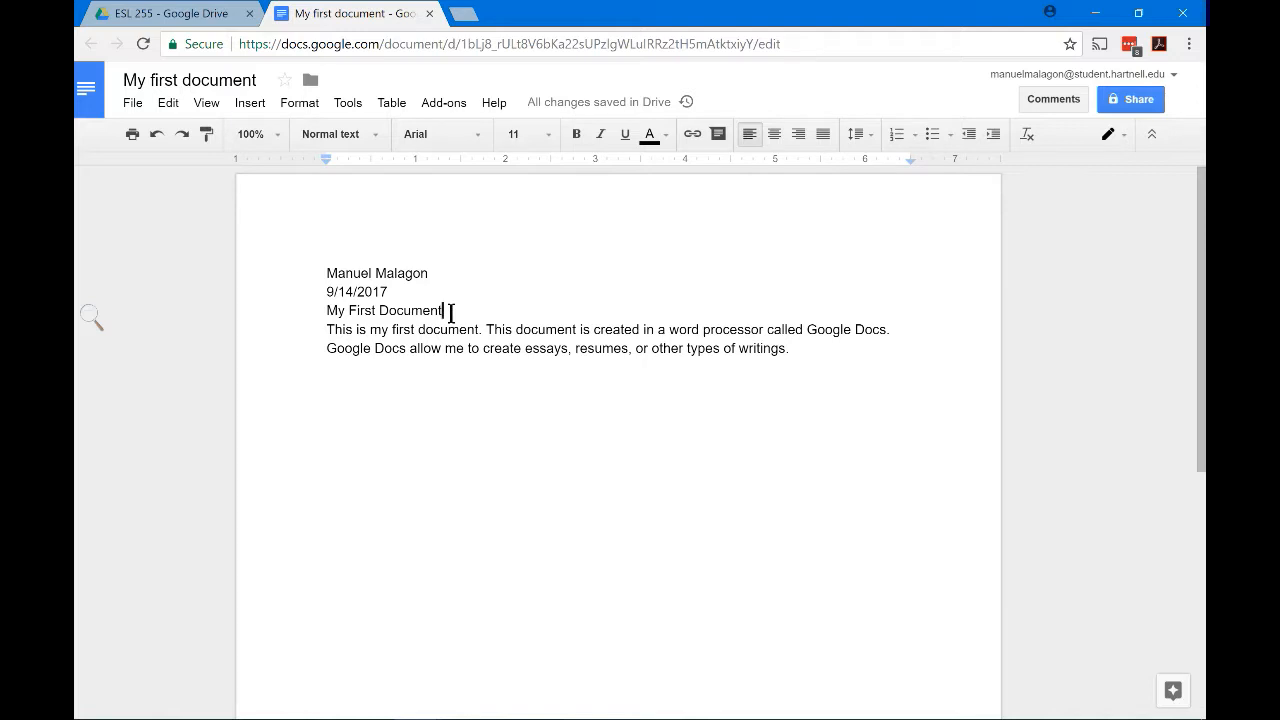
pyautogui.press('Return')
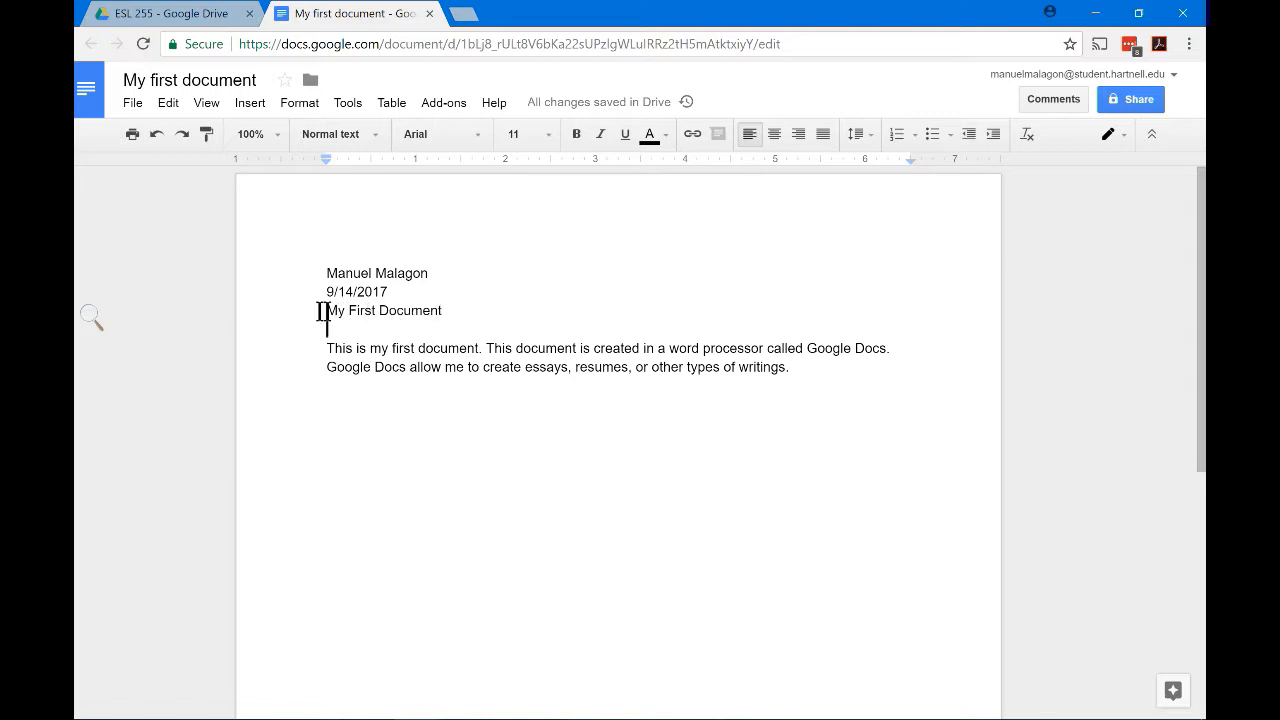
# Select the 'My First Document' title line and center-align it
pyautogui.doubleClick(450, 311)
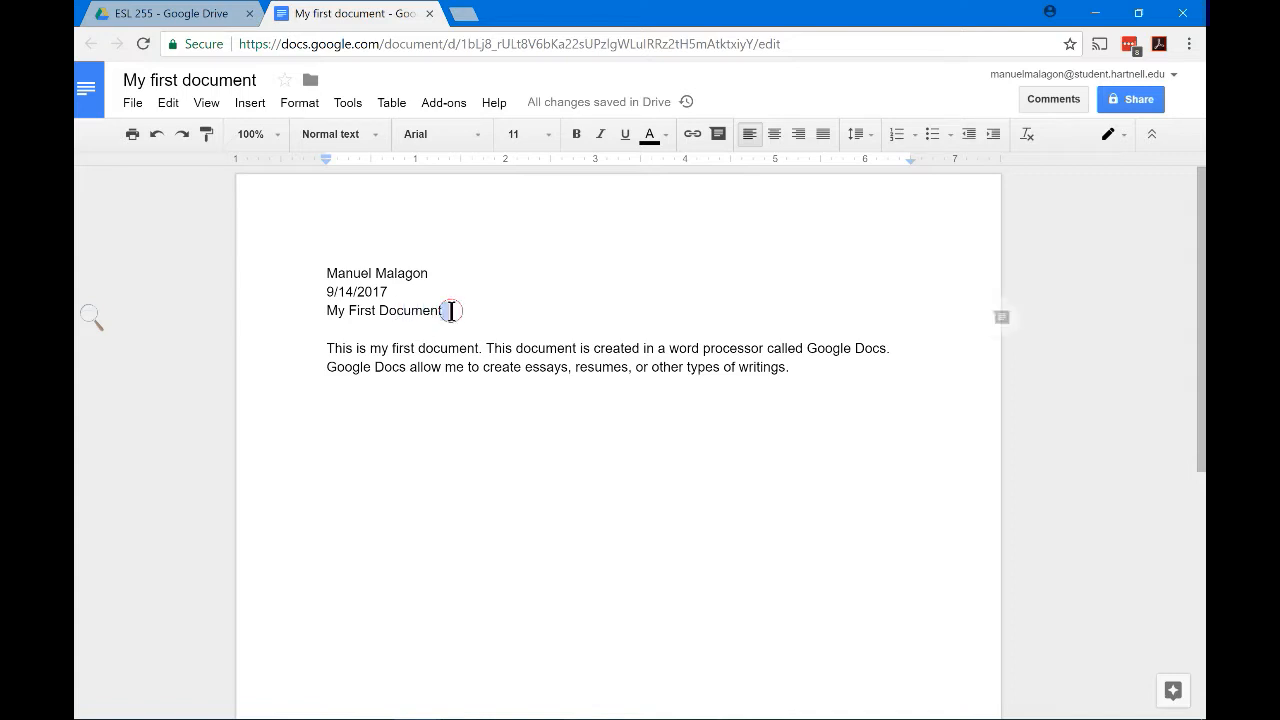
pyautogui.moveTo(444, 310); pyautogui.dragTo(312, 309)
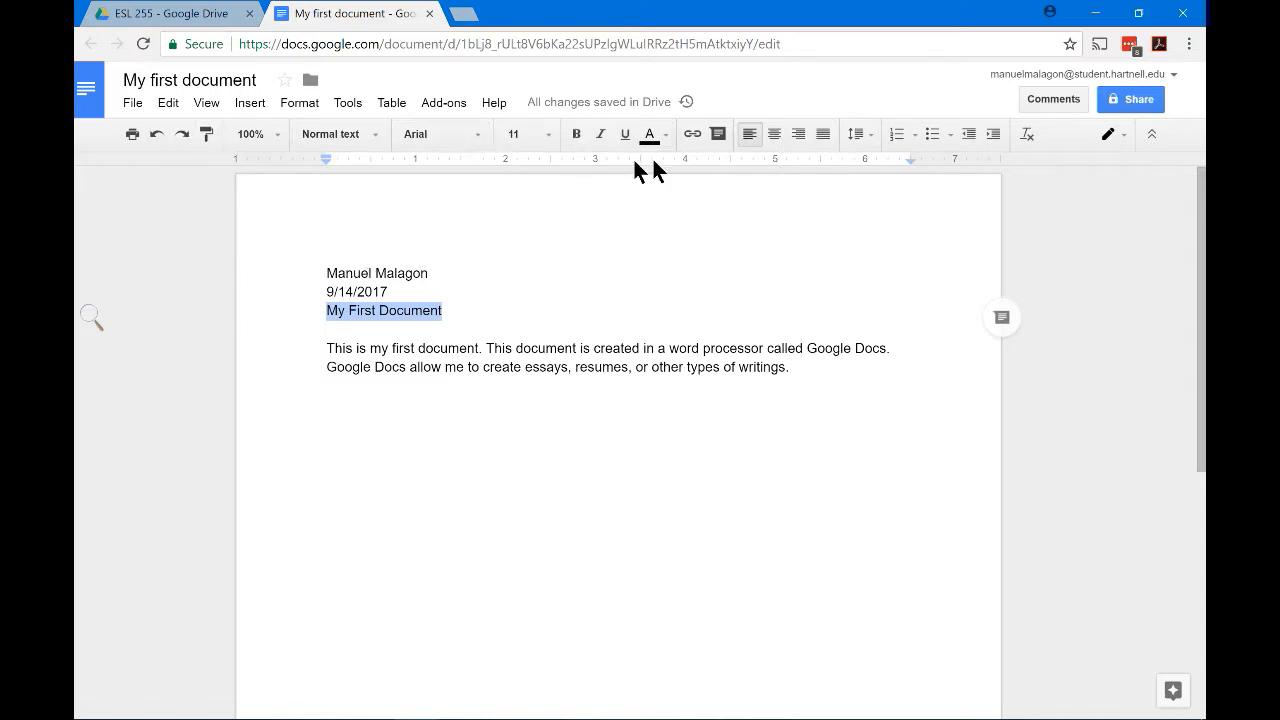
pyautogui.click(775, 134)
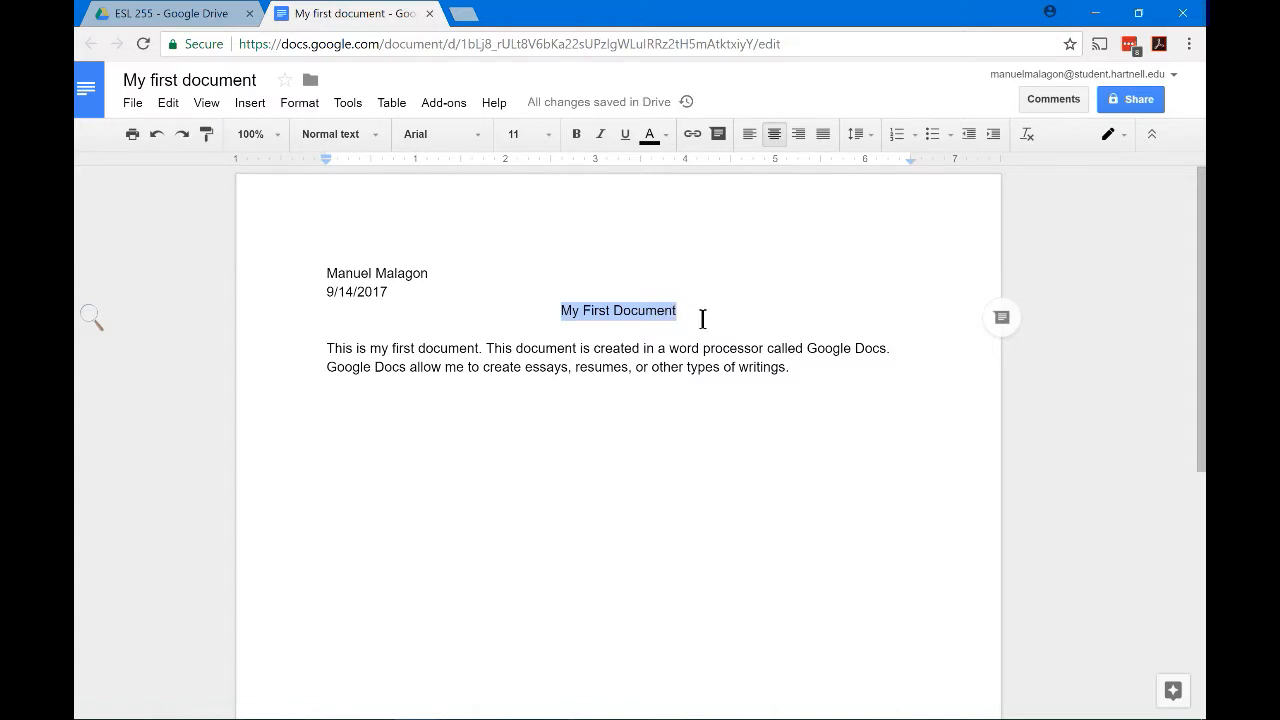
pyautogui.click(700, 315)
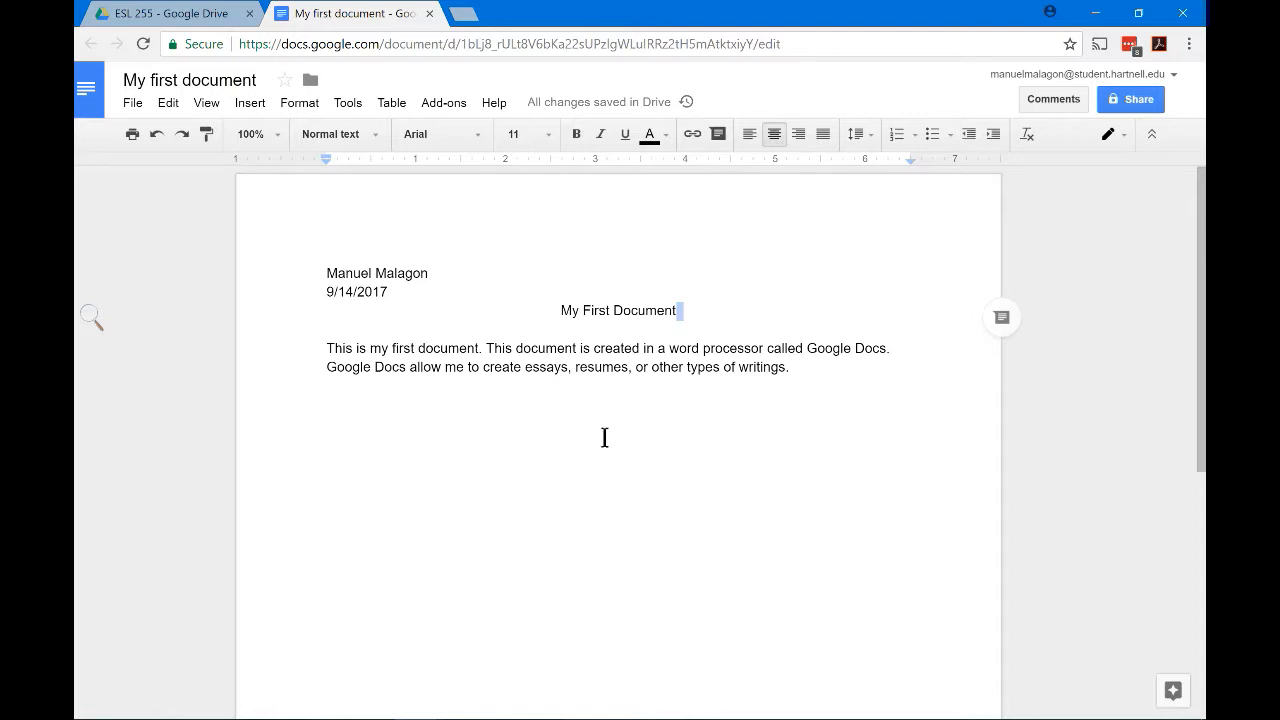
pyautogui.click(814, 394)
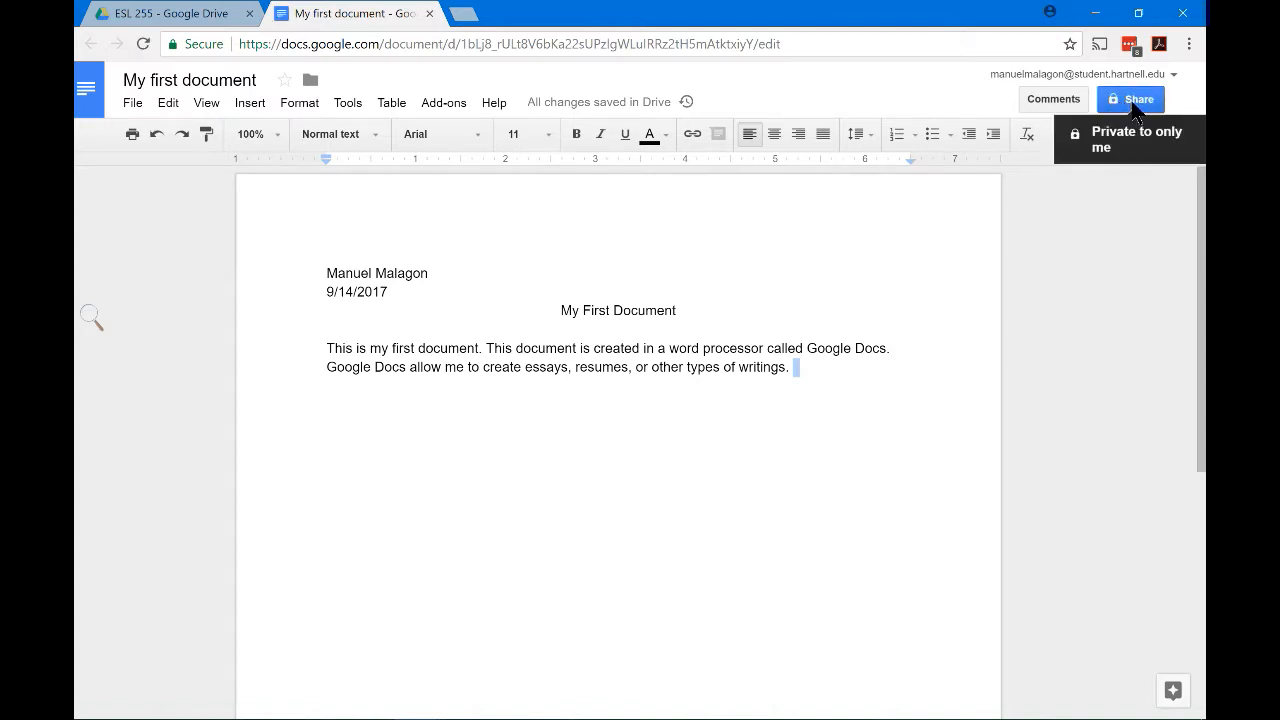
# Open Share and enter the contact's e-mail address in the People field
pyautogui.click(1134, 104)
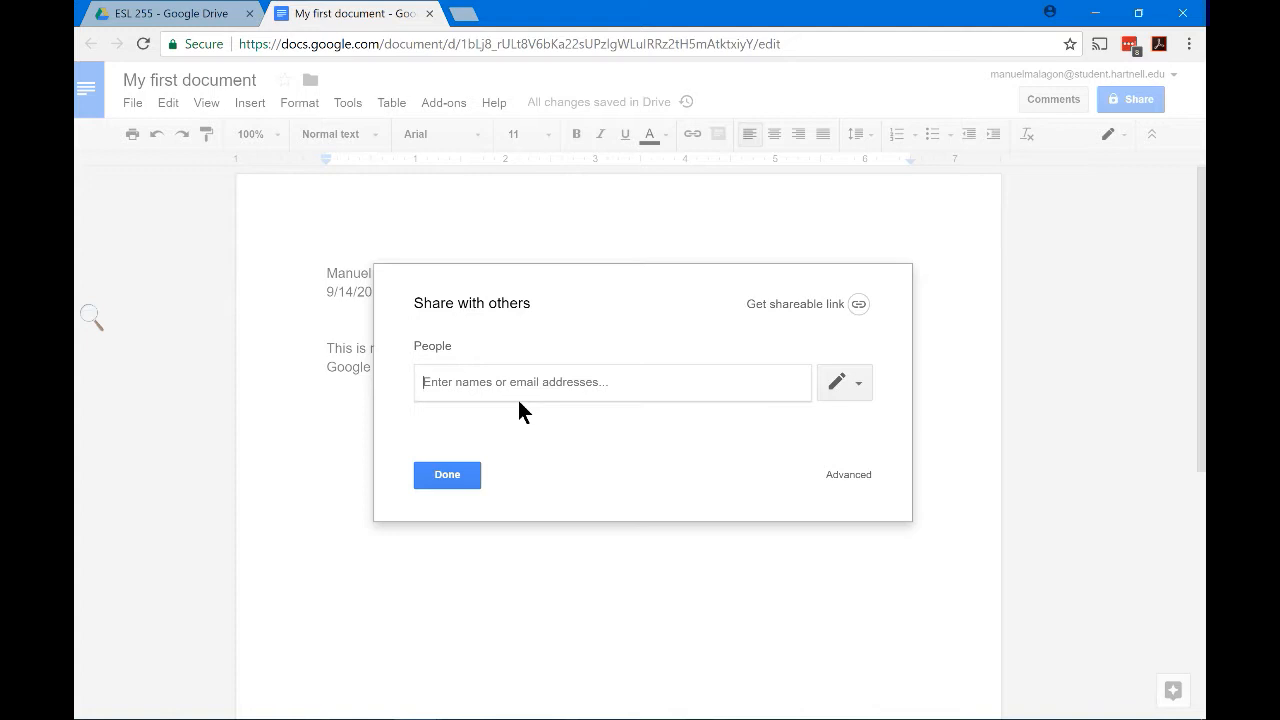
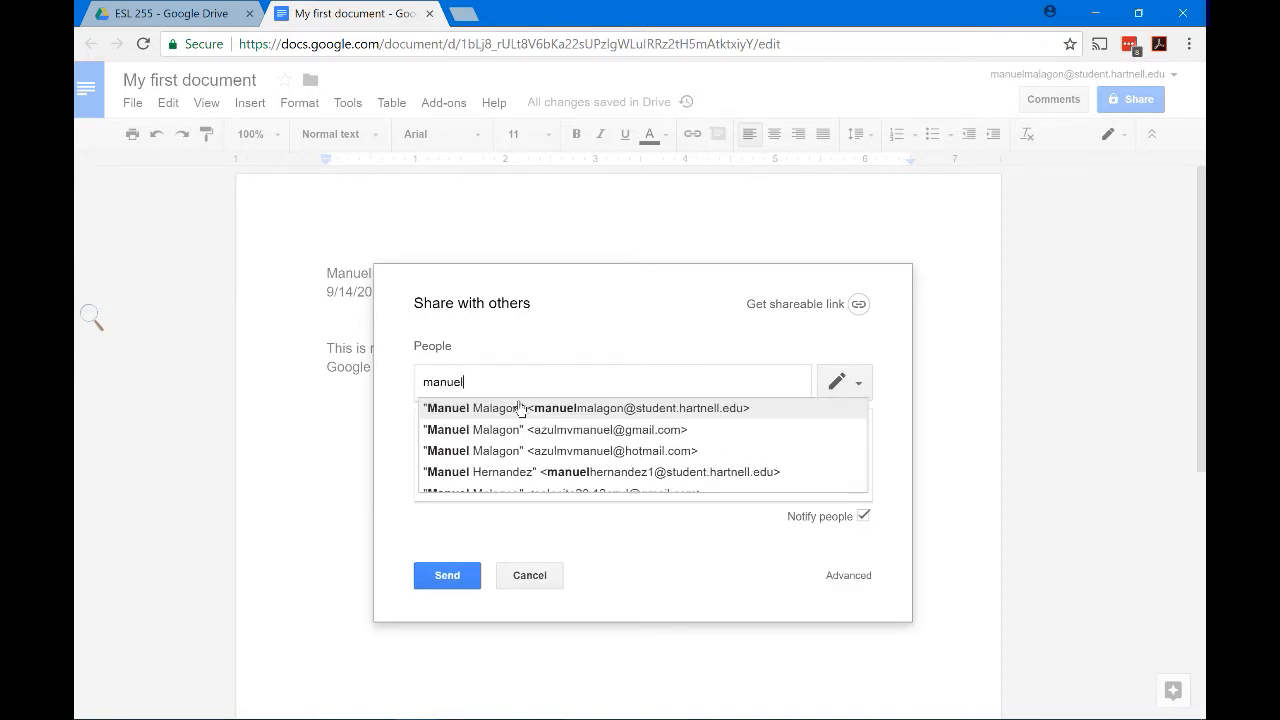
pyautogui.press('BackSpace')
pyautogui.press('BackSpace')
pyautogui.press('BackSpace')
pyautogui.press('BackSpace')
pyautogui.press('BackSpace')
pyautogui.press('BackSpace')
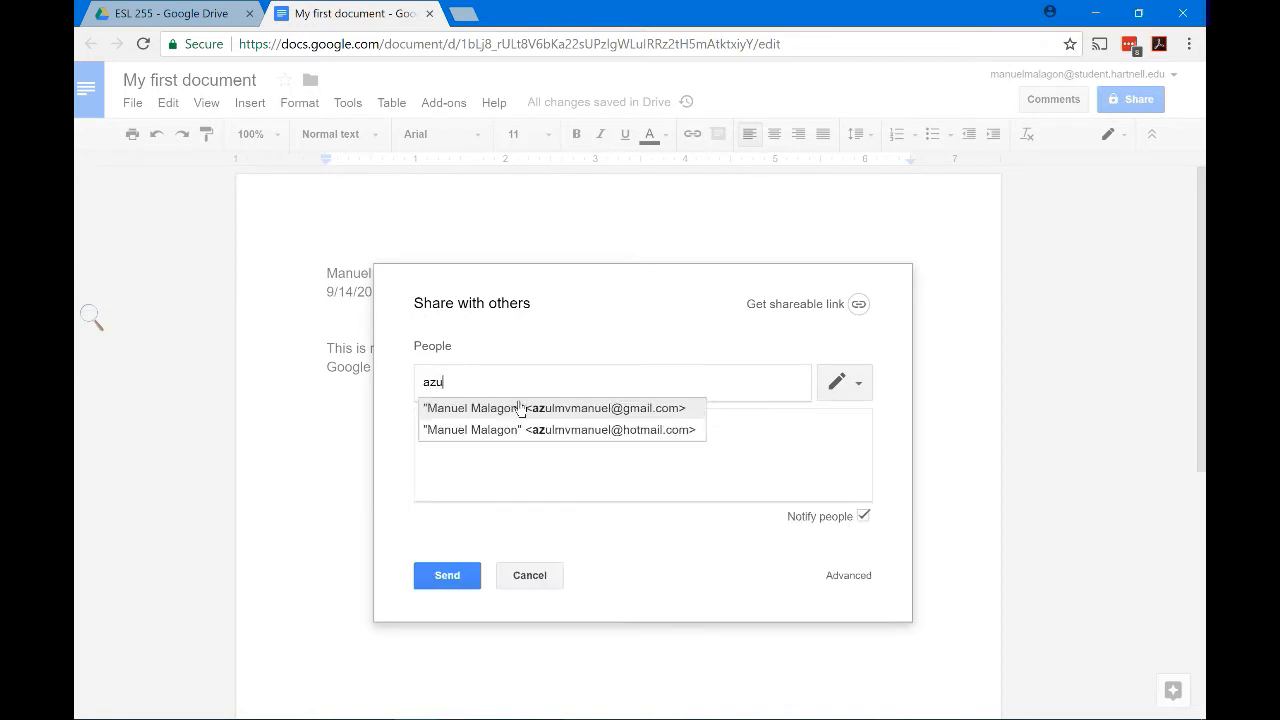
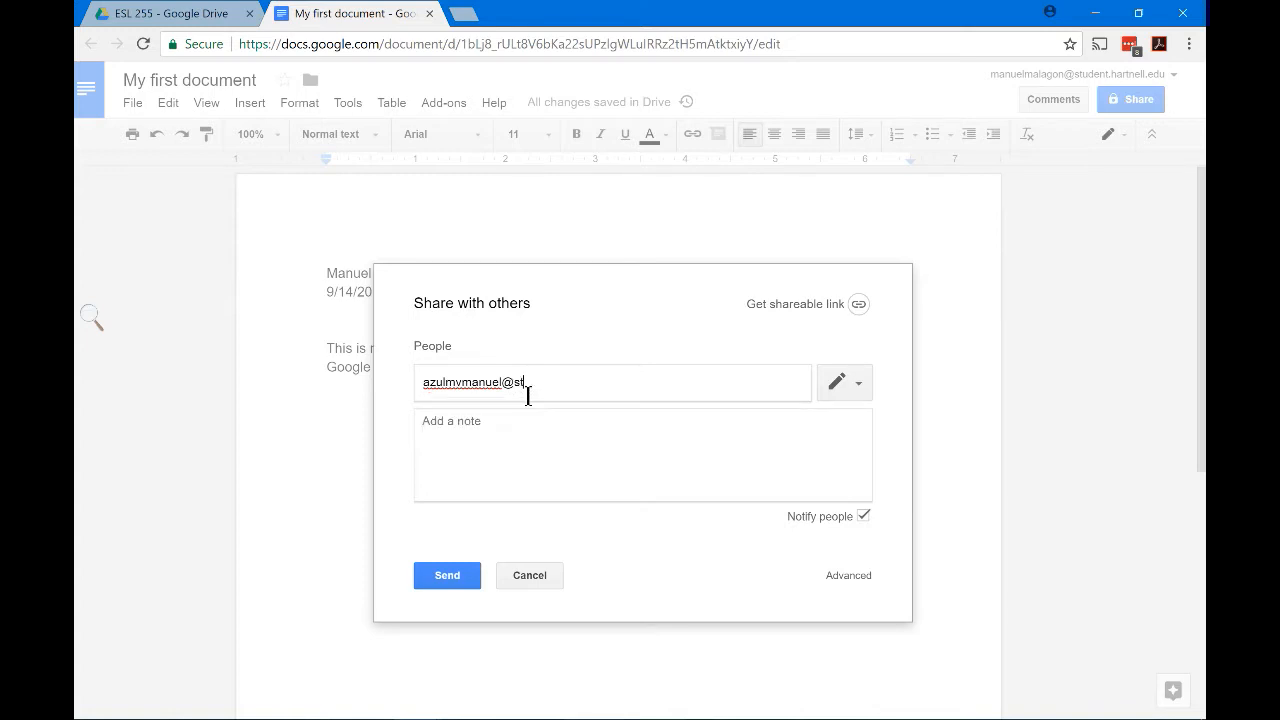
pyautogui.press('BackSpace')
pyautogui.press('BackSpace')
pyautogui.press('BackSpace')
pyautogui.press('BackSpace')
pyautogui.press('BackSpace')
pyautogui.press('BackSpace')
pyautogui.press('BackSpace')
pyautogui.press('BackSpace')
pyautogui.press('BackSpace')
pyautogui.press('BackSpace')
pyautogui.press('BackSpace')
pyautogui.press('BackSpace')
pyautogui.press('BackSpace')
pyautogui.press('BackSpace')
pyautogui.press('BackSpace')
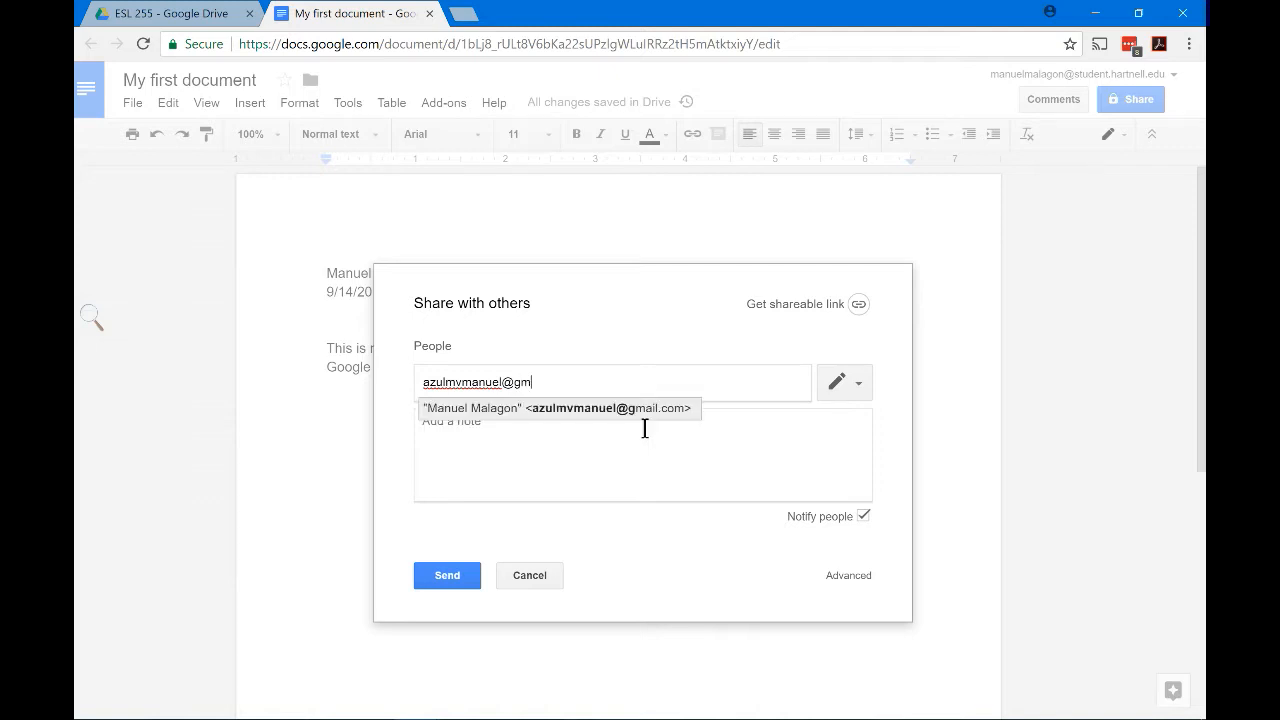
# Add the suggested contact and write the note 'Hi, I just share to you this document.'
pyautogui.click(547, 441)
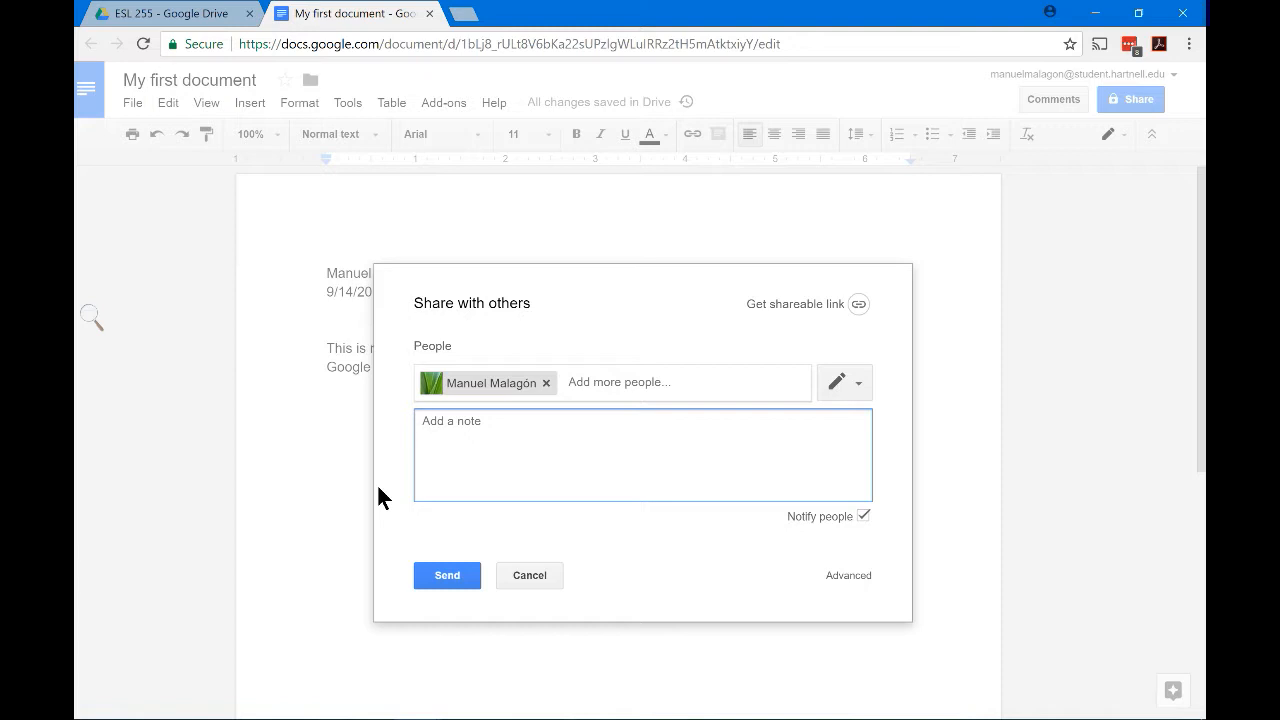
pyautogui.write('Hi, I')
pyautogui.write('just share')
pyautogui.press('BackSpace')
pyautogui.press('BackSpace')
pyautogui.press('BackSpace')
pyautogui.write('are to you this doc')
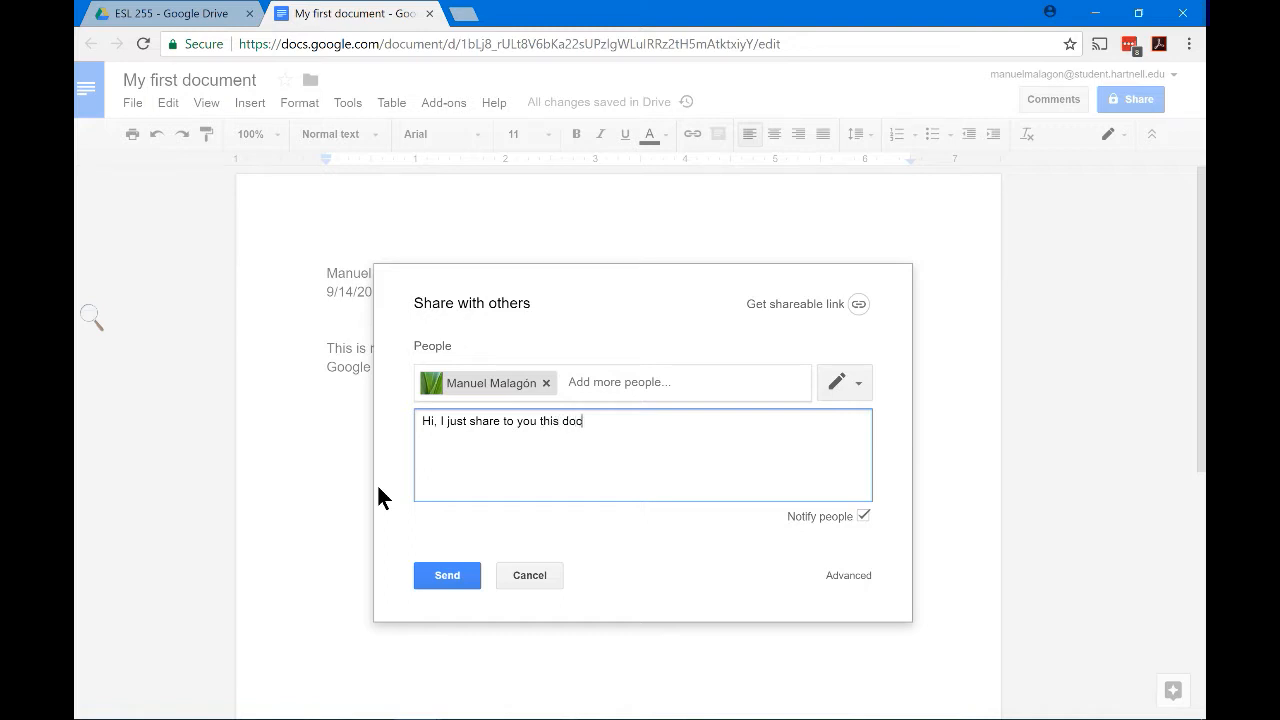
pyautogui.write('ument.')
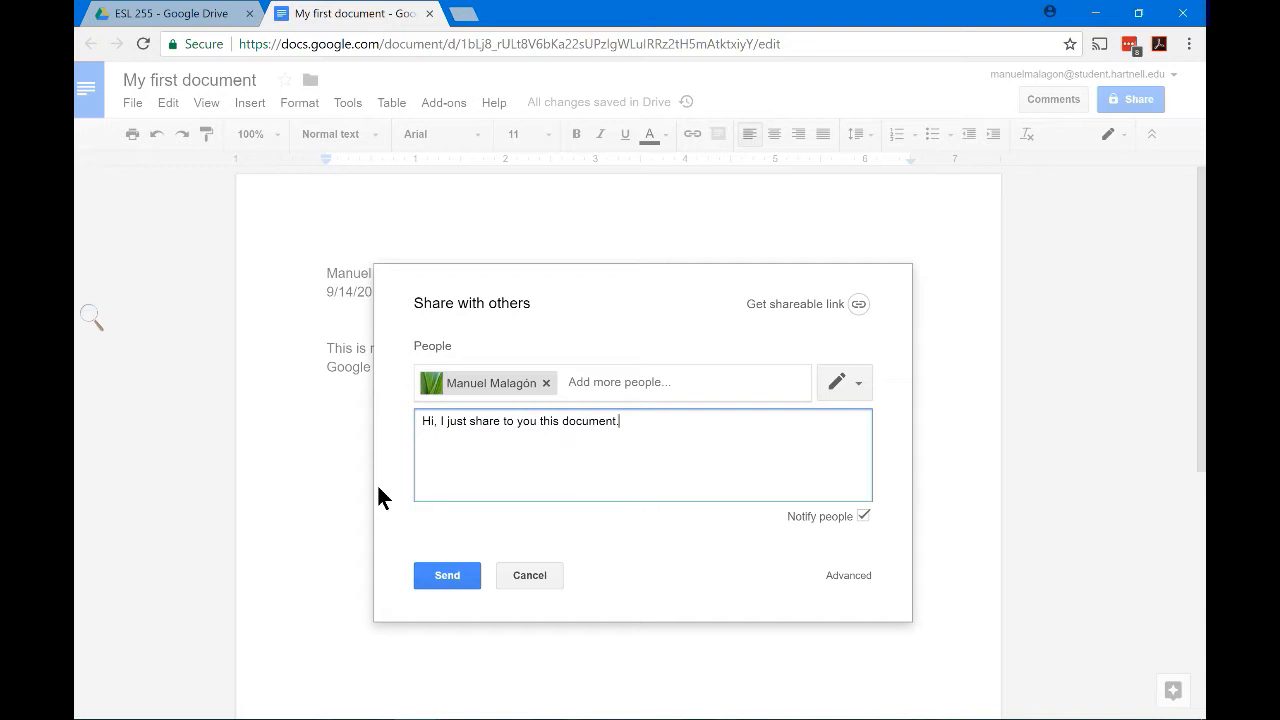
# Try the contact's permission choices, setting access to Can view
pyautogui.click(850, 380)
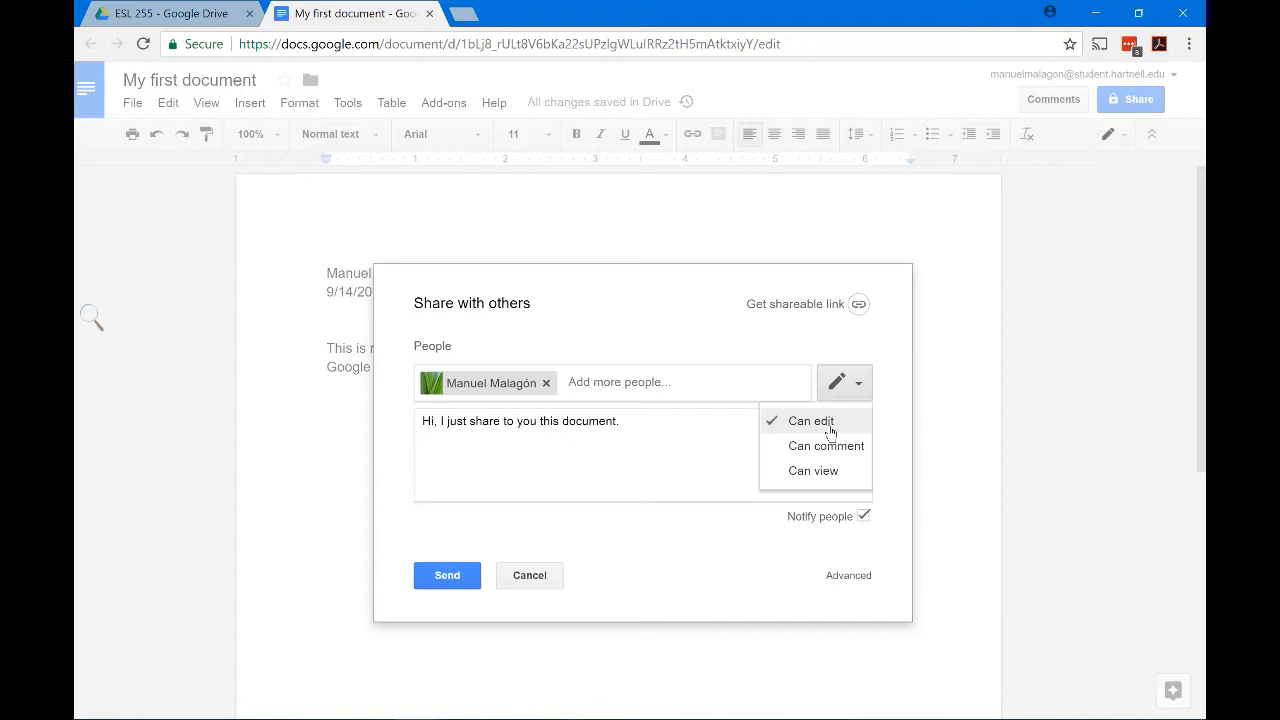
pyautogui.click(830, 424)
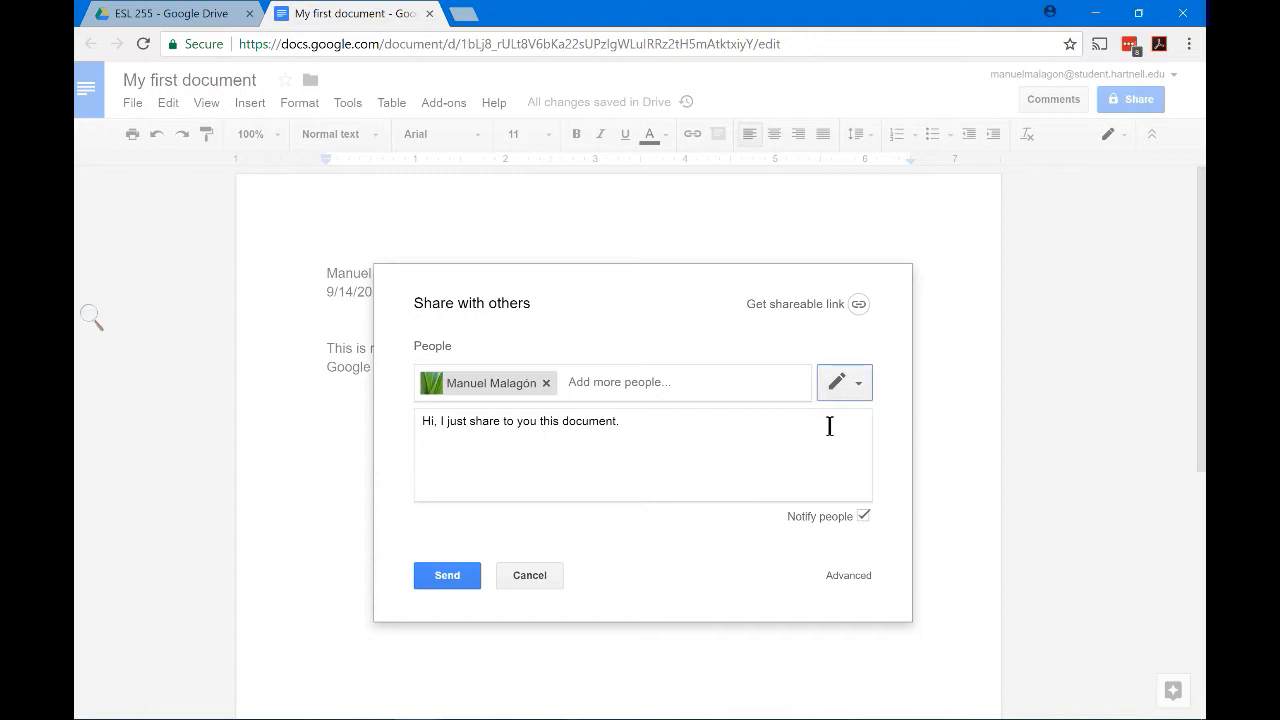
pyautogui.click(856, 383)
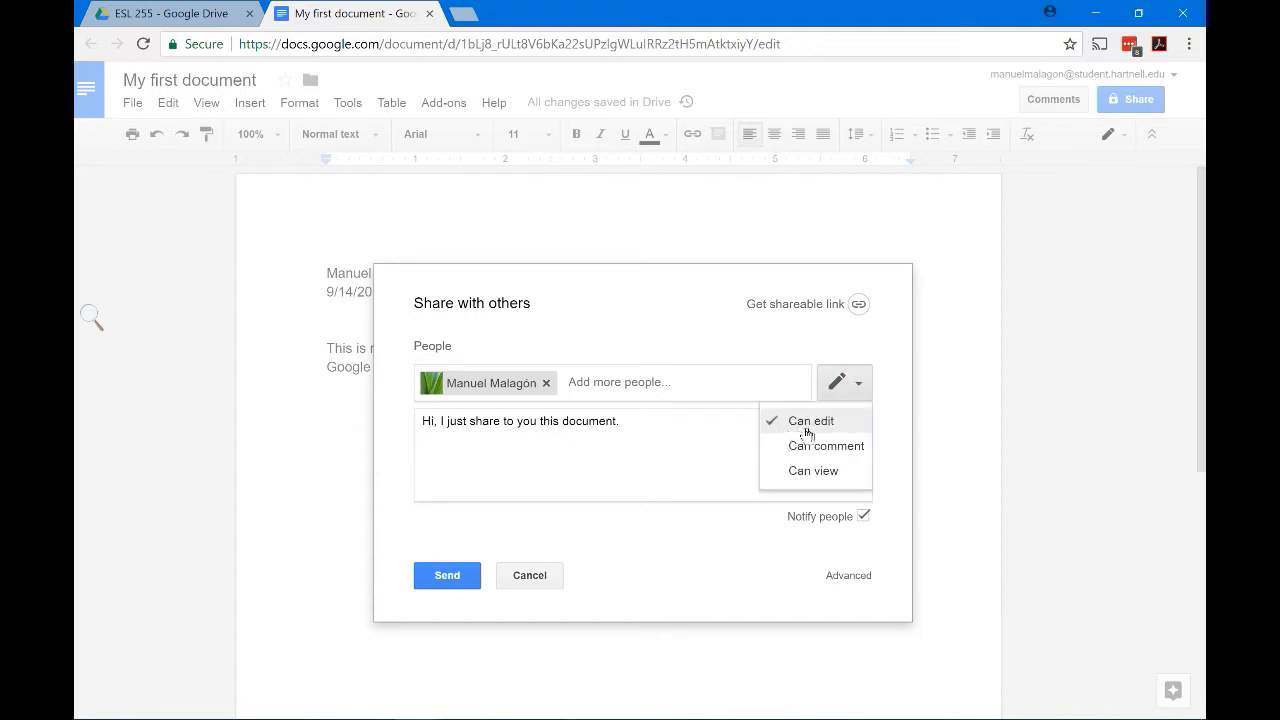
pyautogui.click(853, 388)
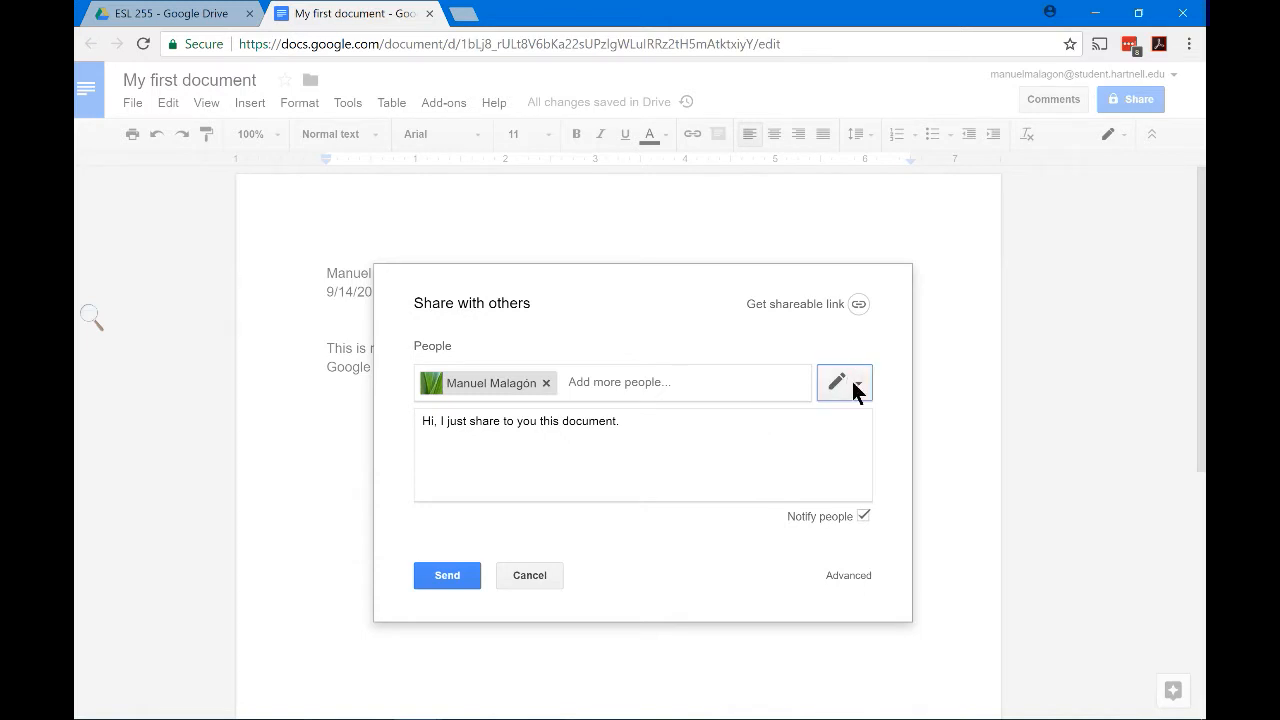
pyautogui.click(856, 388)
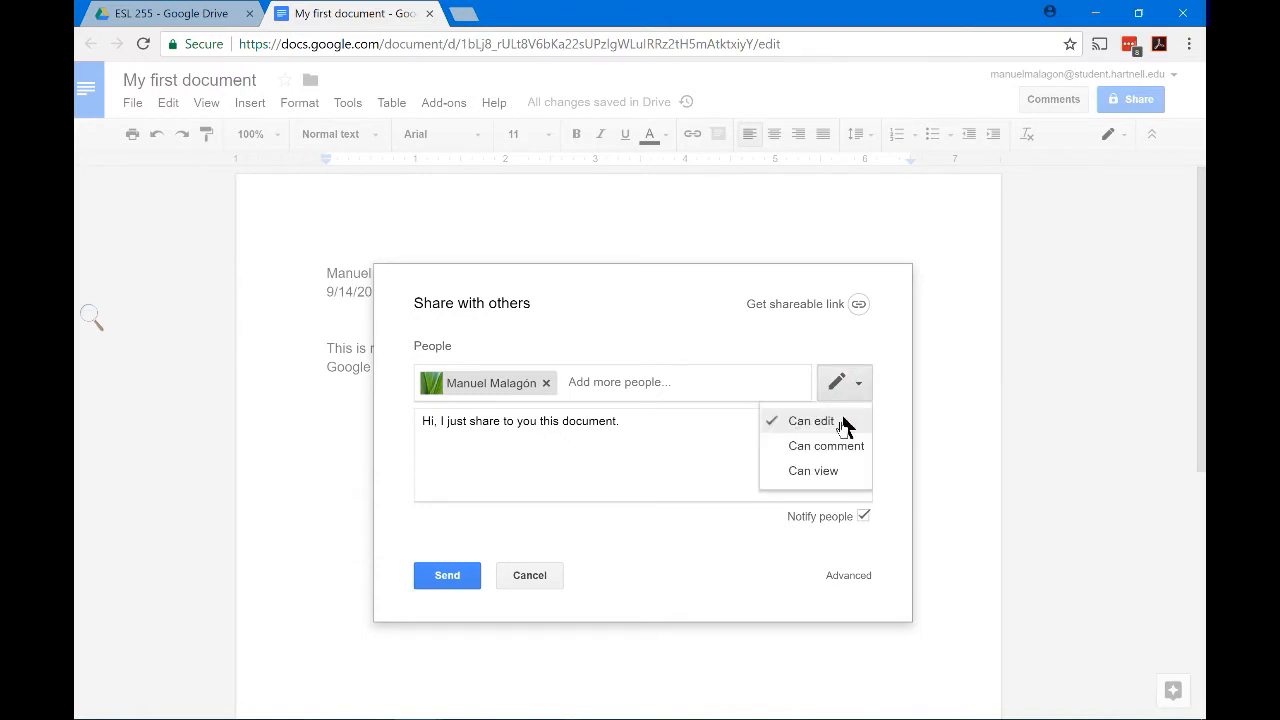
pyautogui.click(821, 472)
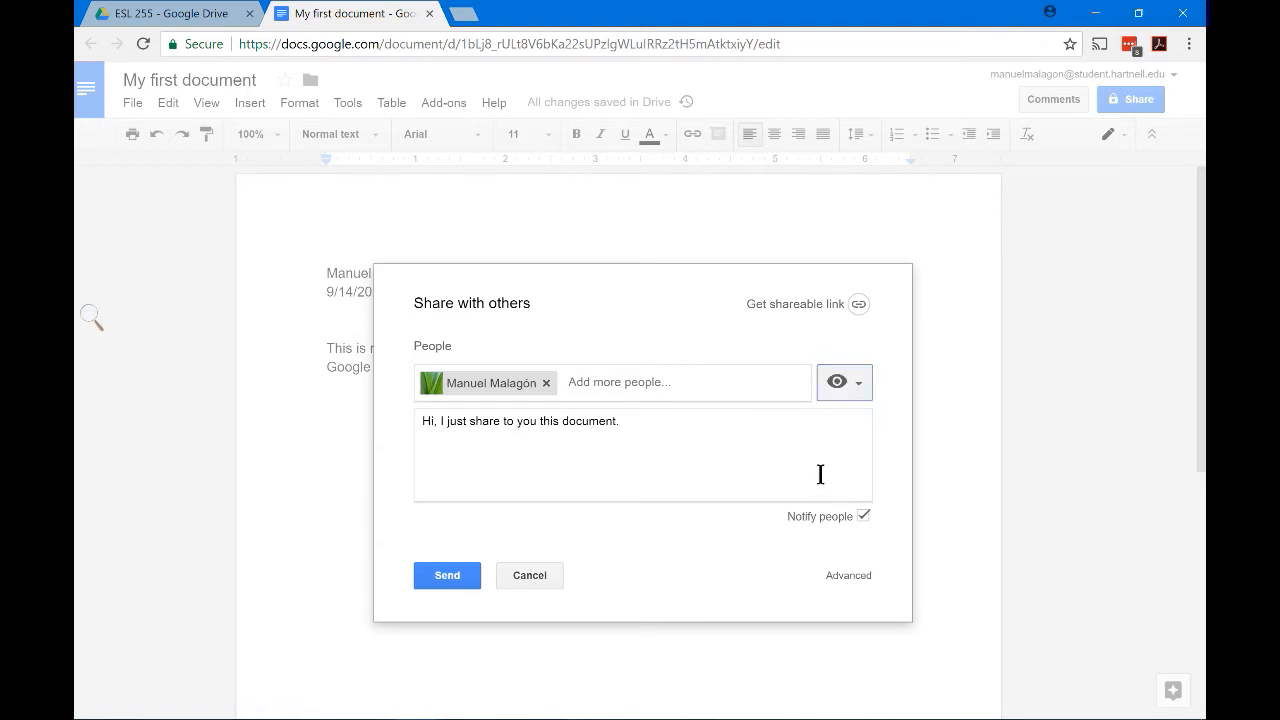
# Switch between Can comment and Can edit, finally giving the contact edit access
pyautogui.click(837, 380)
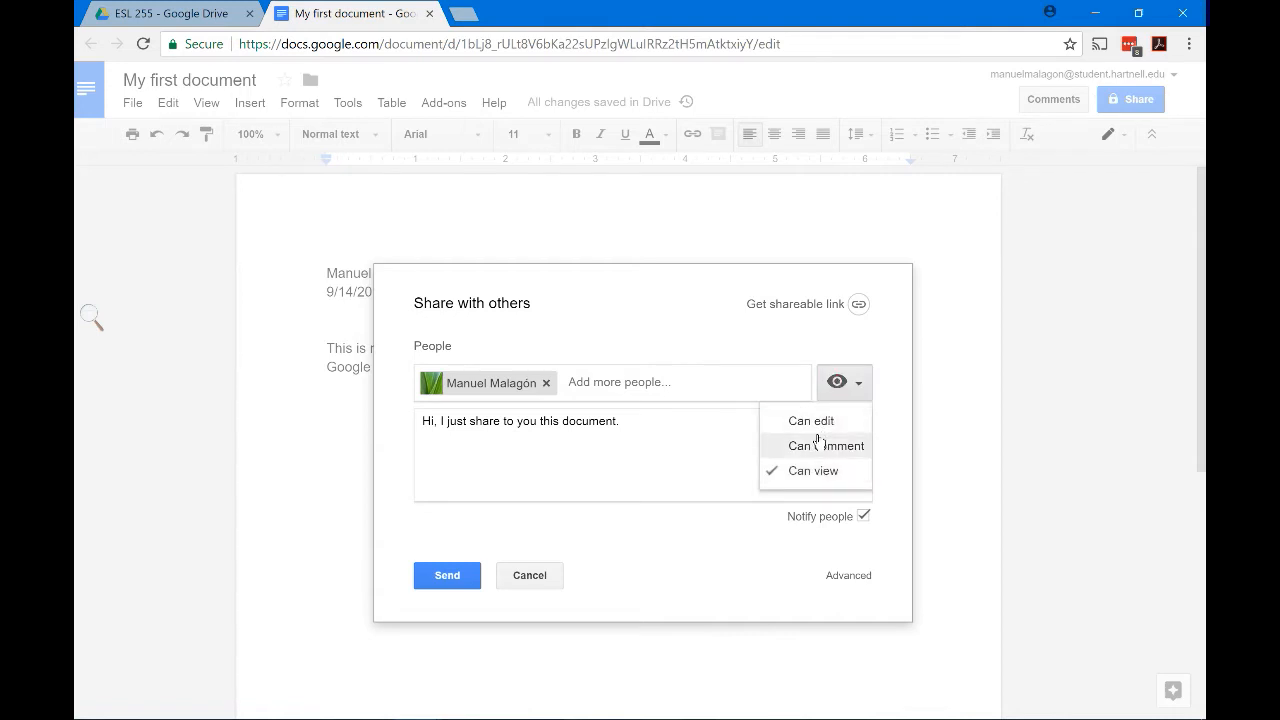
pyautogui.click(818, 445)
pyautogui.click(837, 392)
pyautogui.click(829, 423)
pyautogui.click(844, 382)
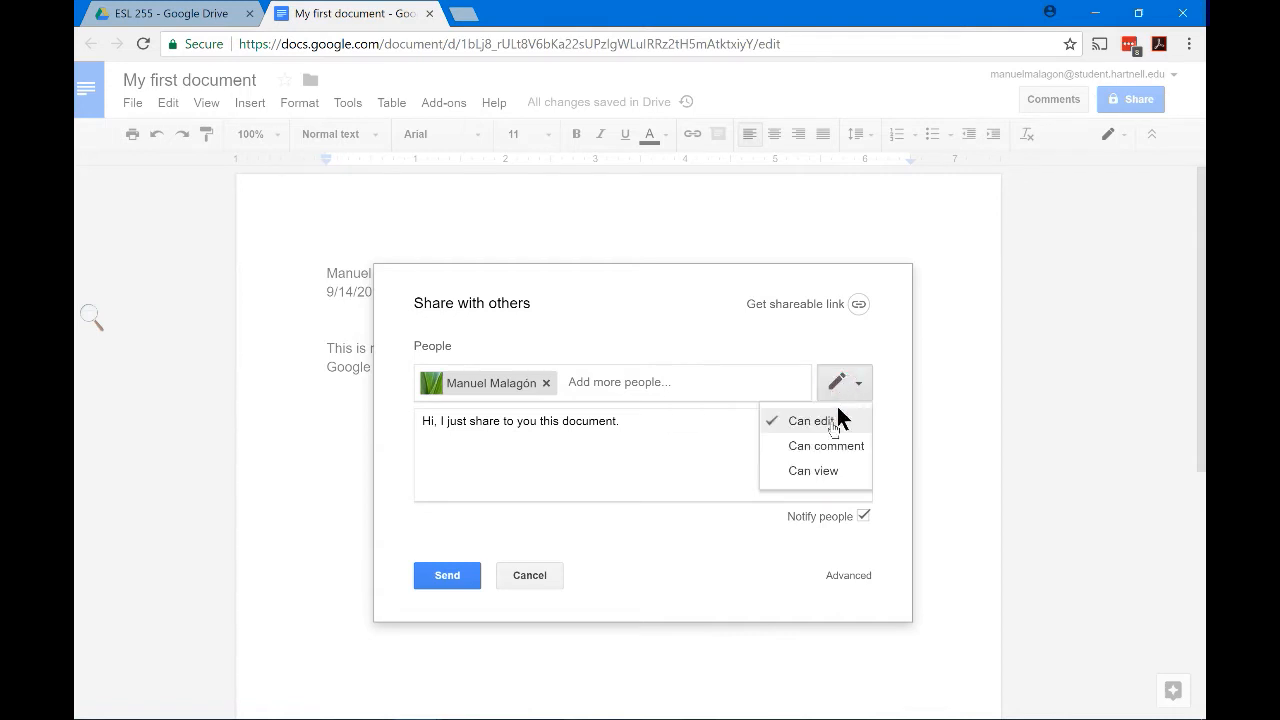
pyautogui.click(826, 444)
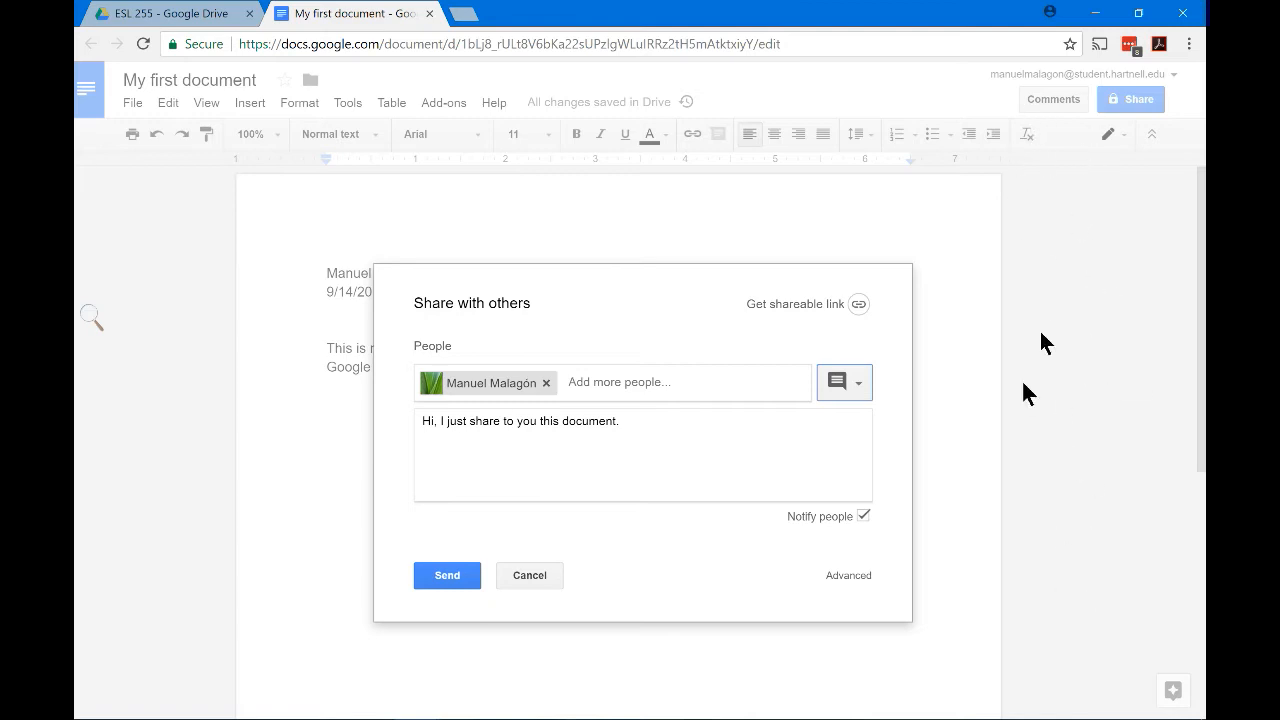
pyautogui.click(857, 390)
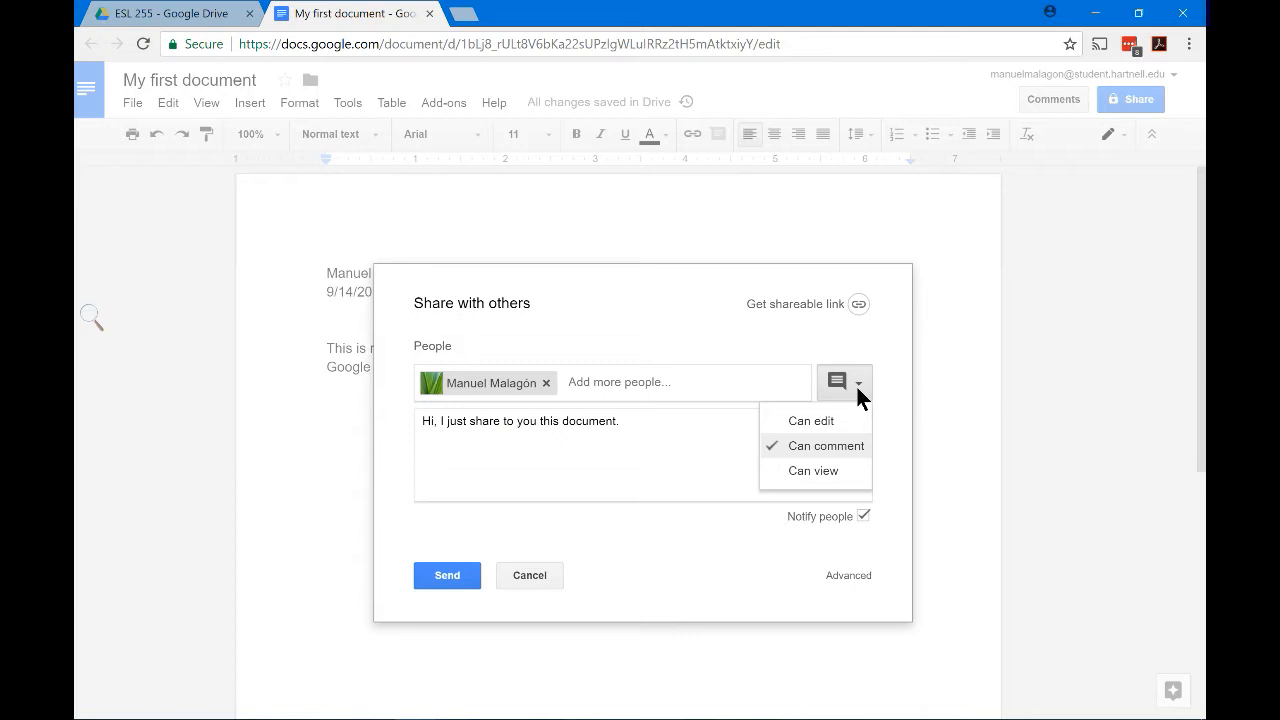
pyautogui.click(801, 421)
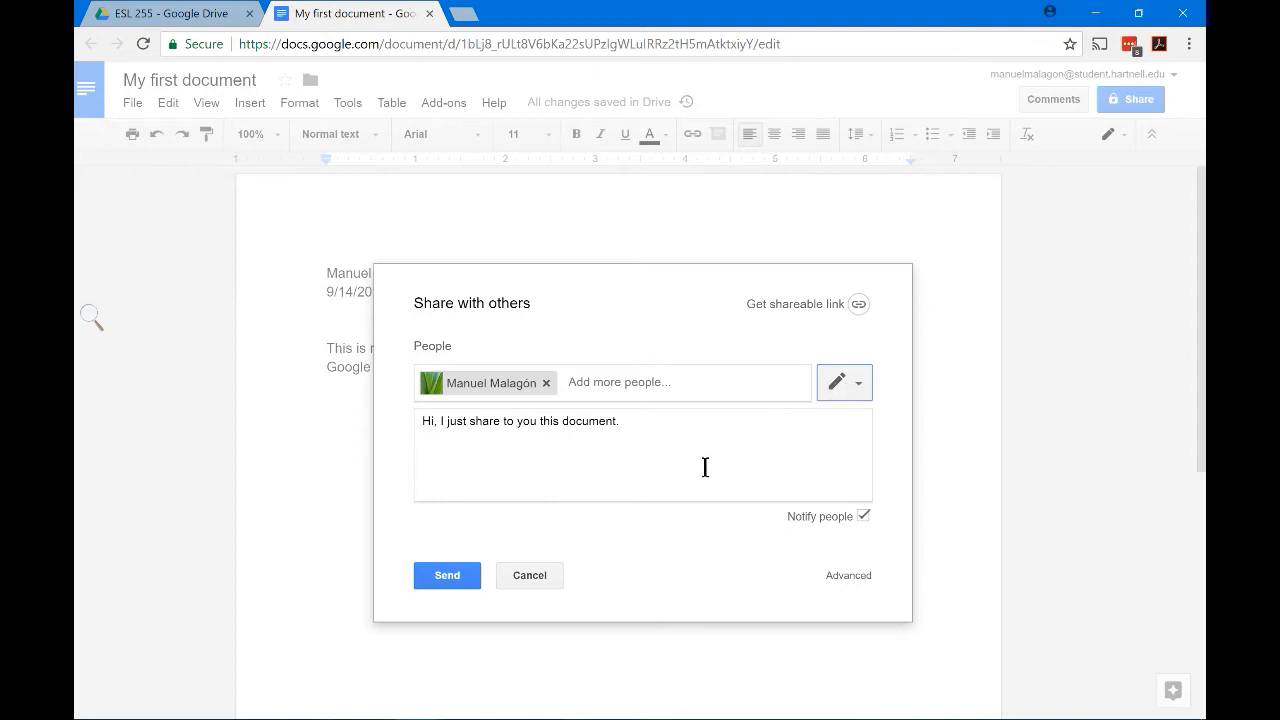
# Send the invitation and confirm sharing with someone outside the organization
pyautogui.click(449, 580)
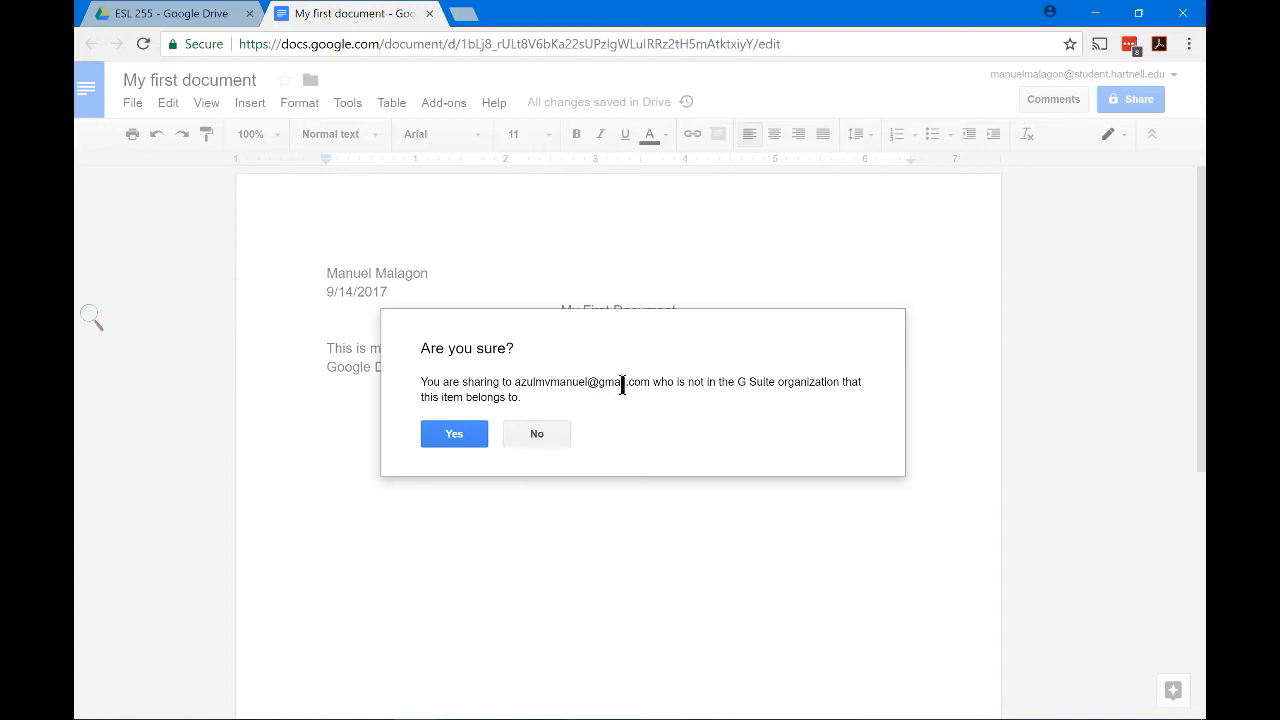
pyautogui.click(450, 436)
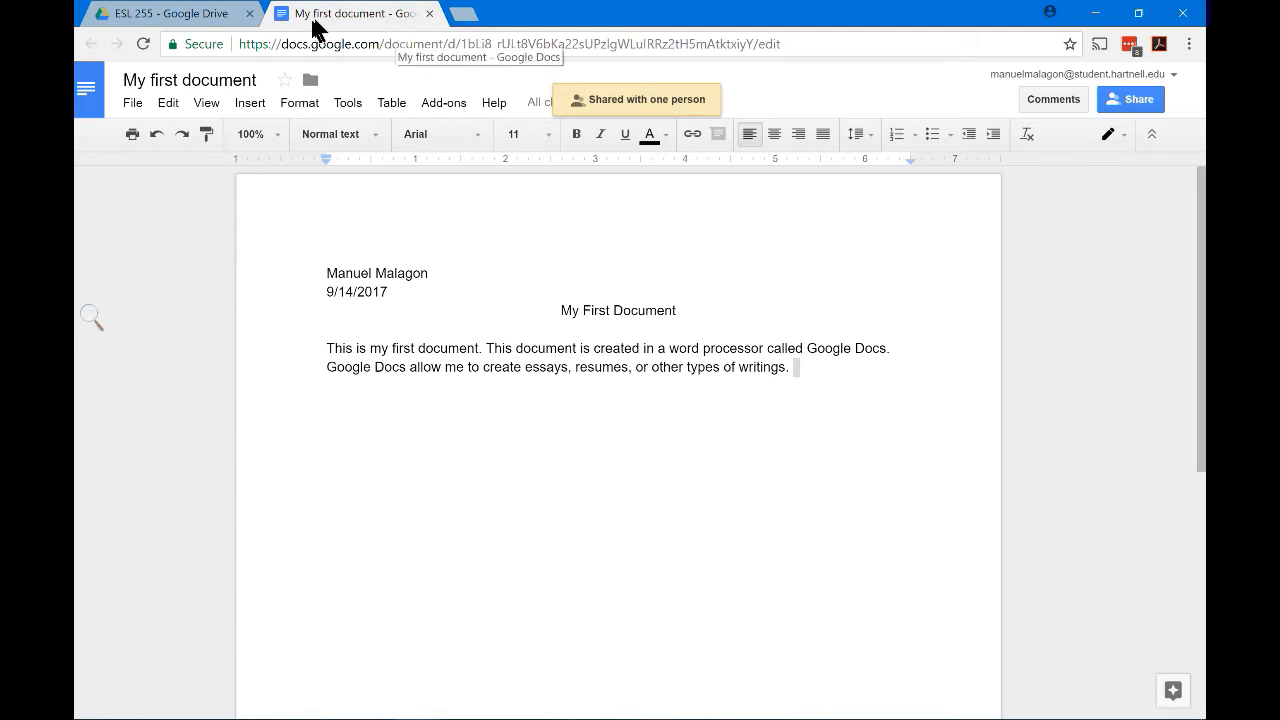
# Close the document tab and view the ESL 255 folder listing My first document as shared
pyautogui.click(430, 15)
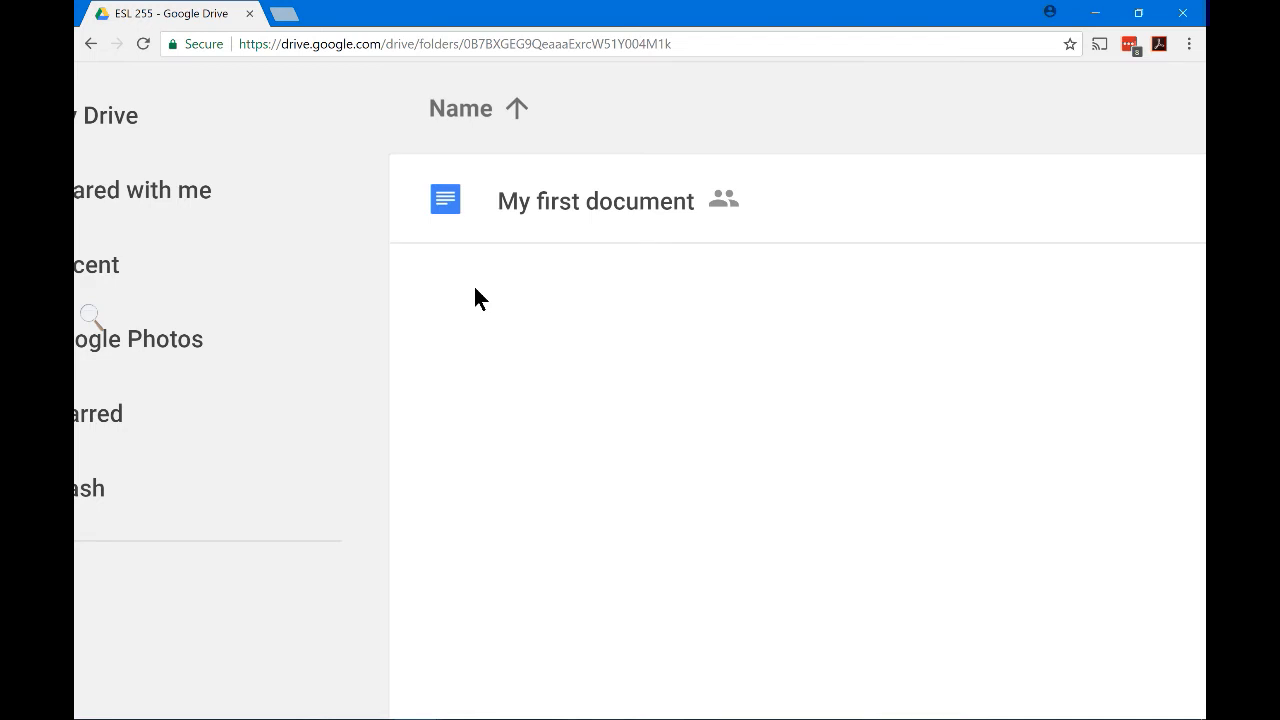
pyautogui.scroll(-5, 474, 288)
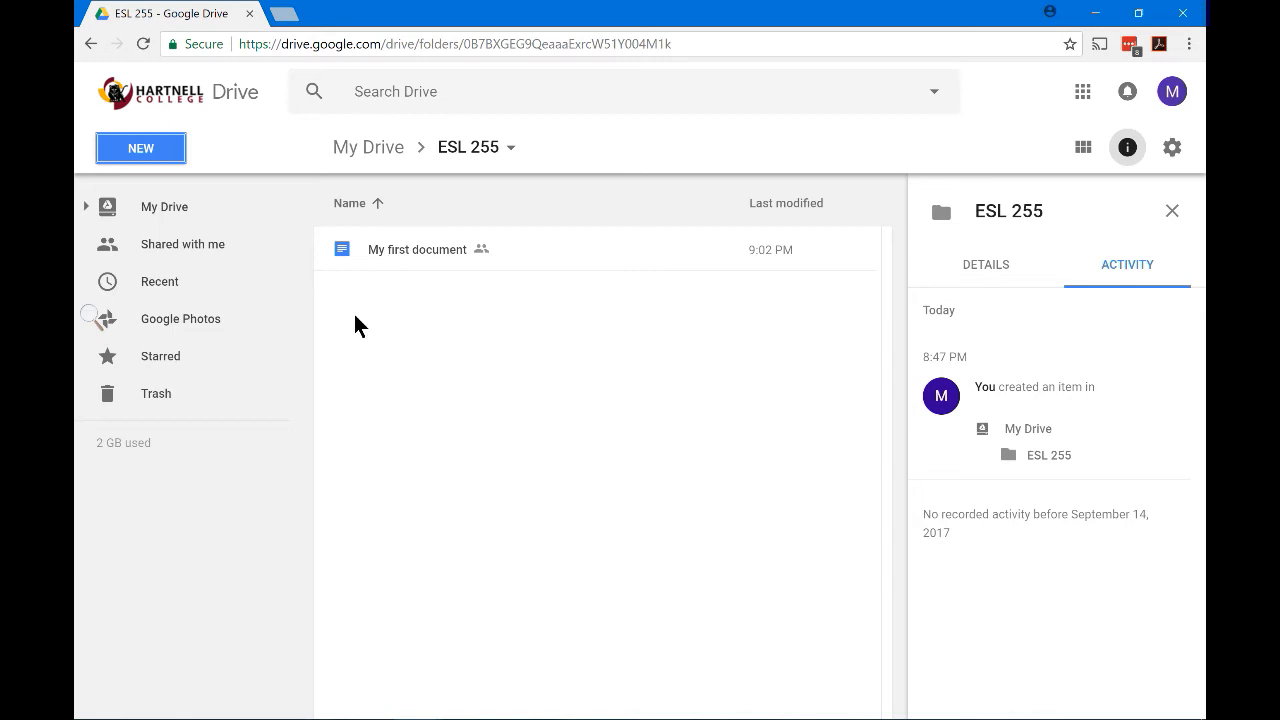
# Reopen My first document from ESL 255, click into the body paragraph, and browse the File and Add-ons menus
pyautogui.doubleClick(387, 252)
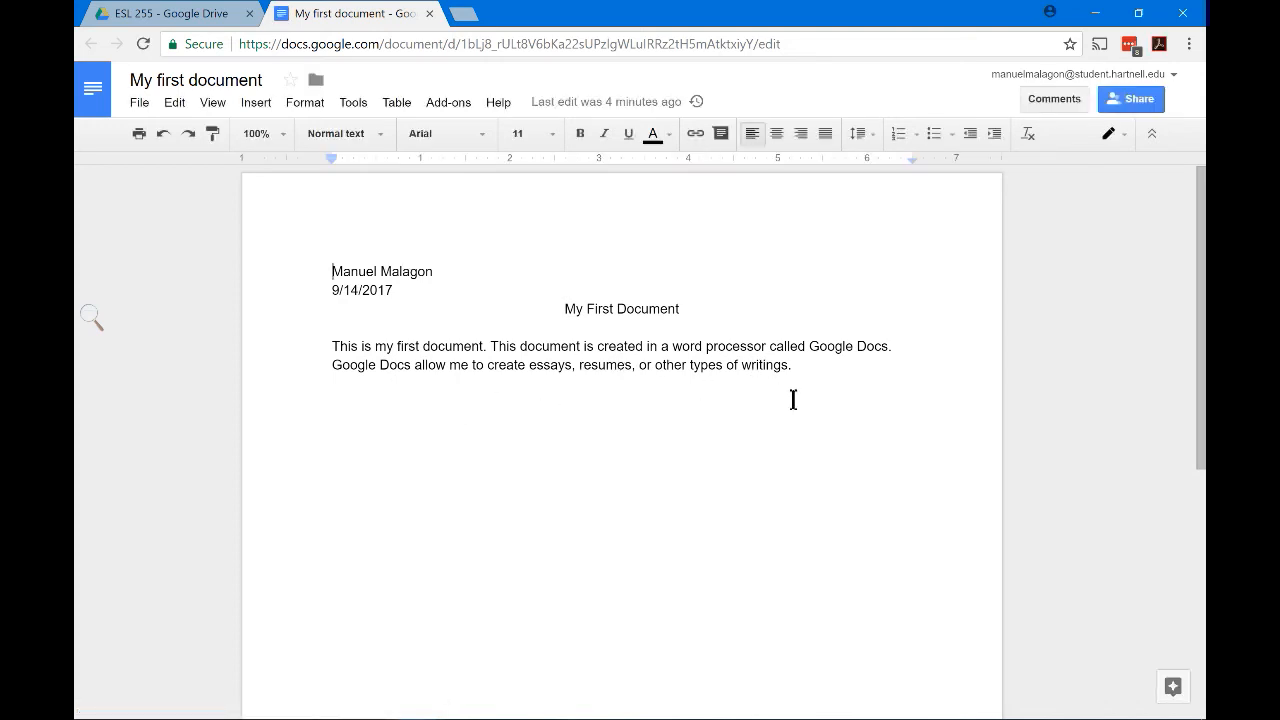
pyautogui.click(331, 364)
pyautogui.click(133, 104)
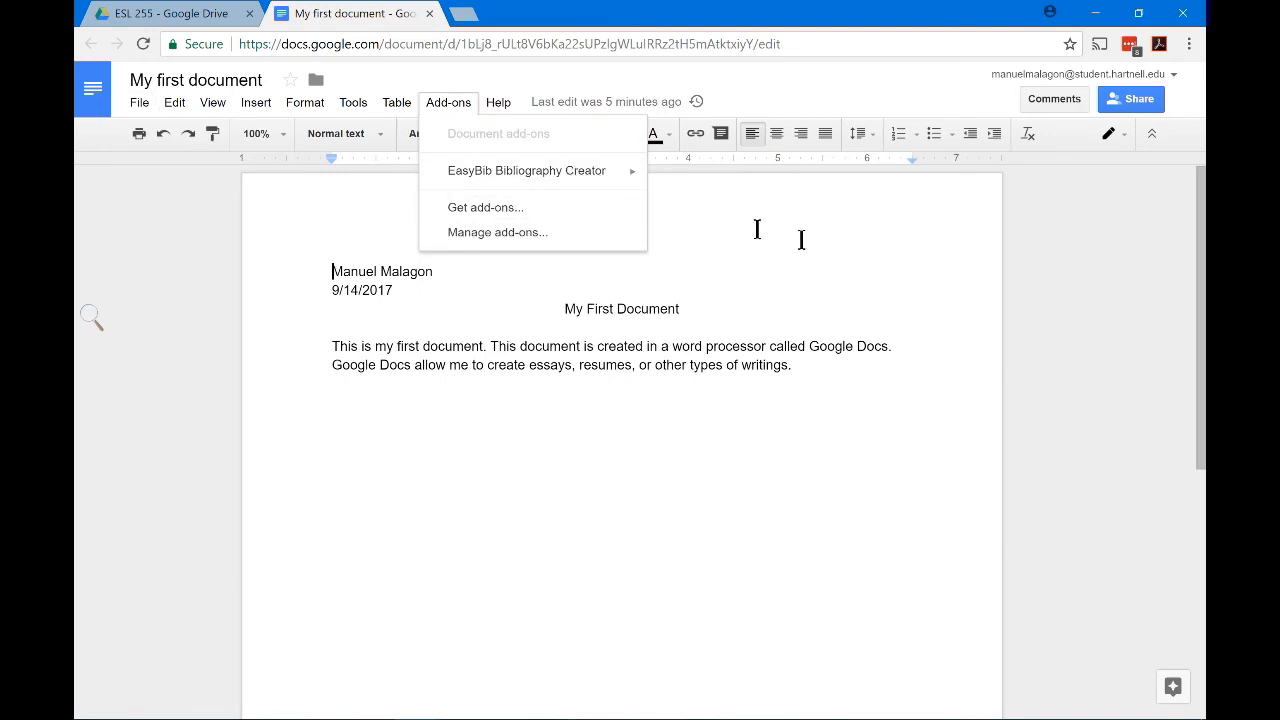
pyautogui.click(862, 264)
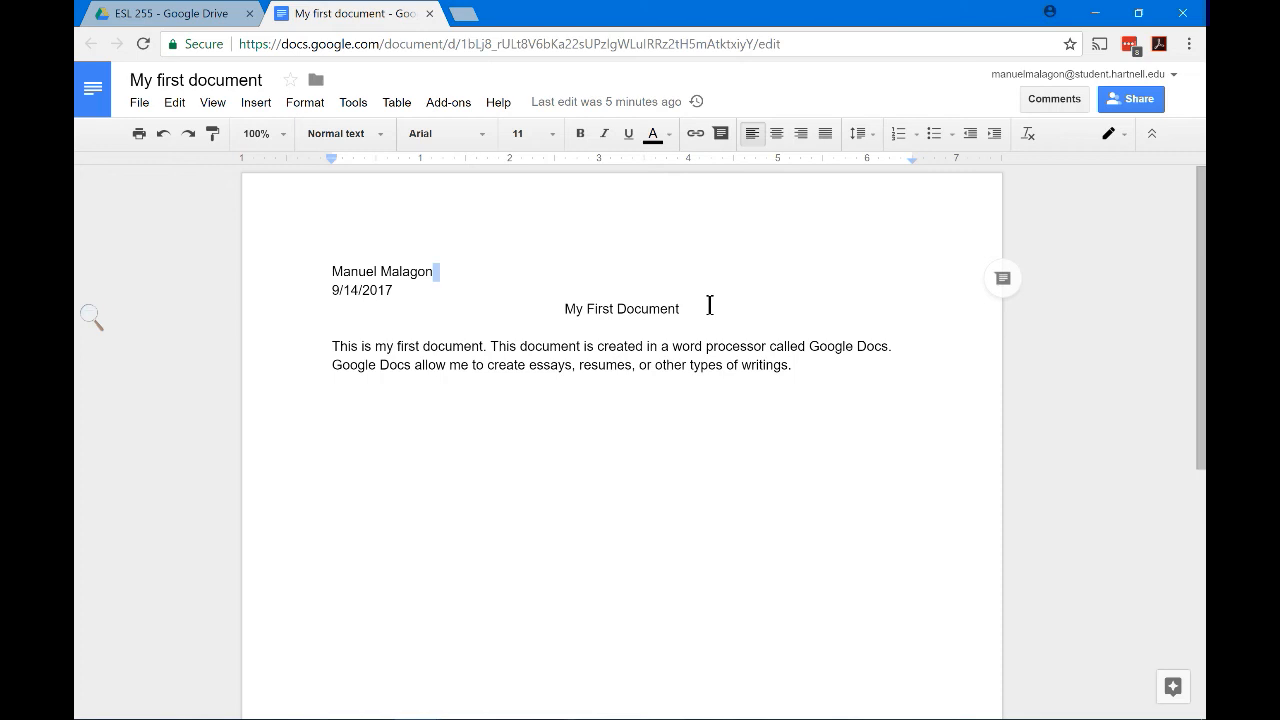
# Close the My first document tab and open the student account menu in Drive
pyautogui.click(429, 13)
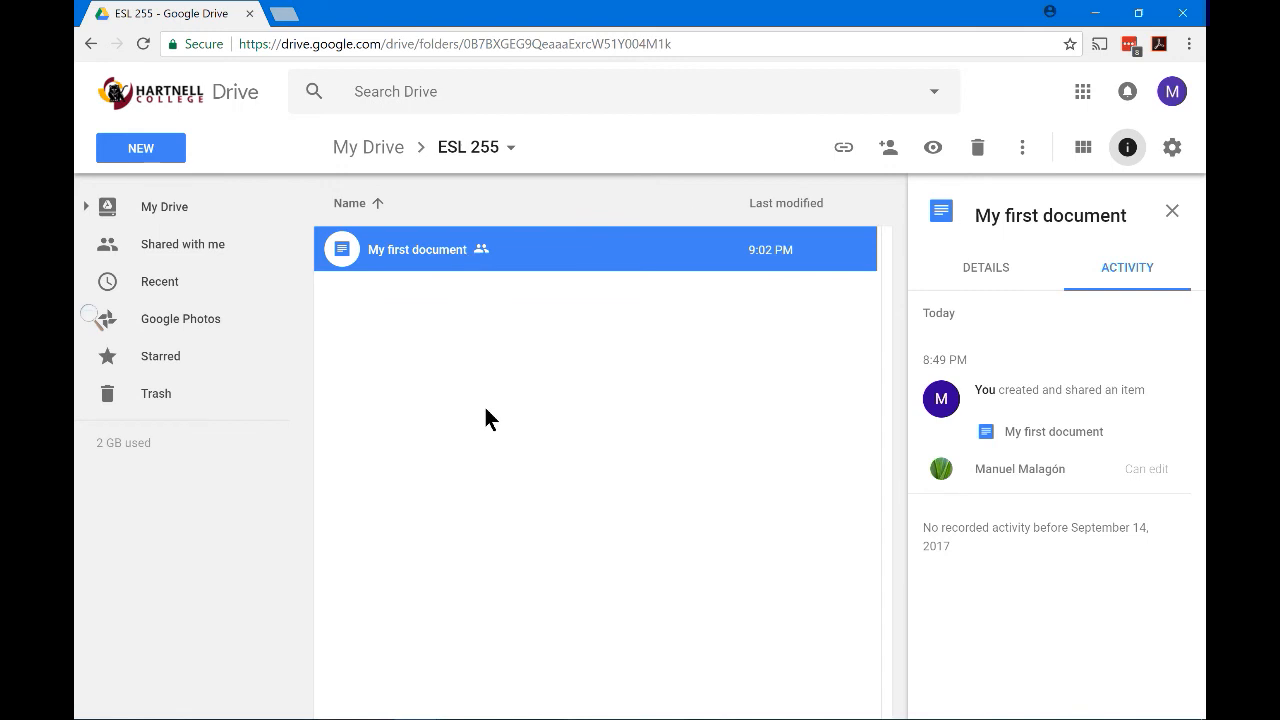
pyautogui.click(1168, 93)
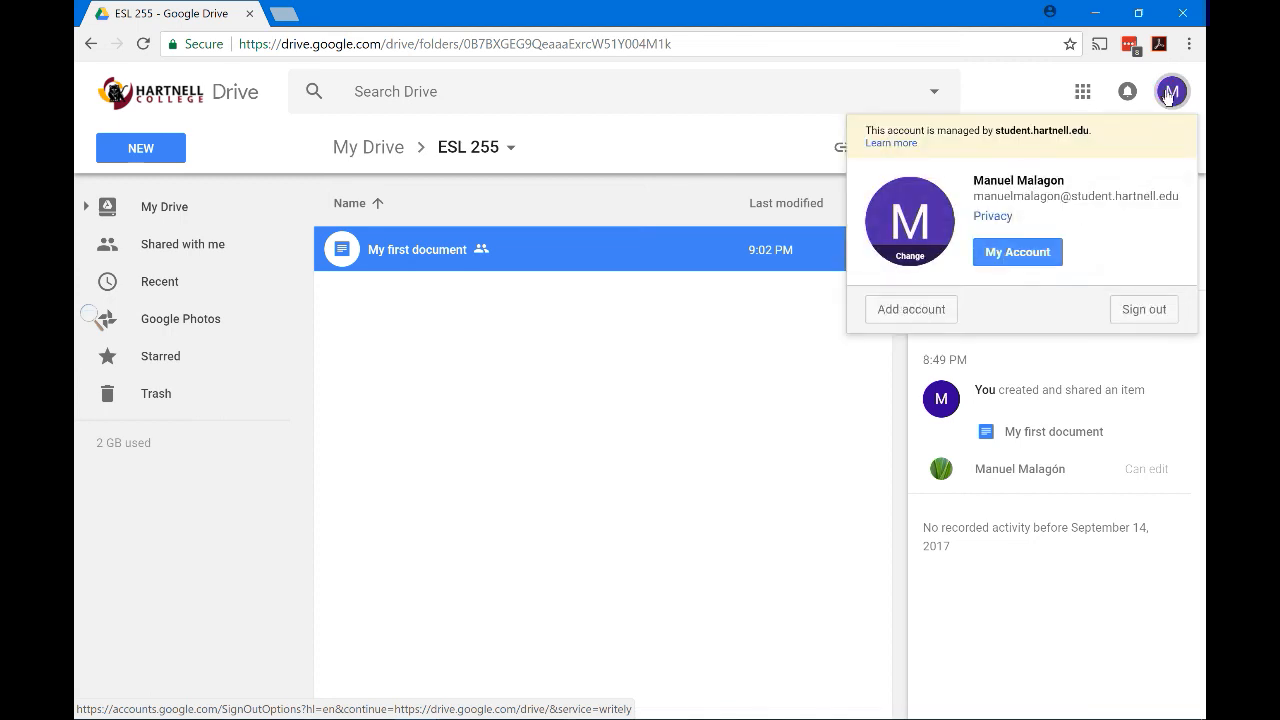
# Sign out of the school Google account from the account popup
pyautogui.click(1145, 308)
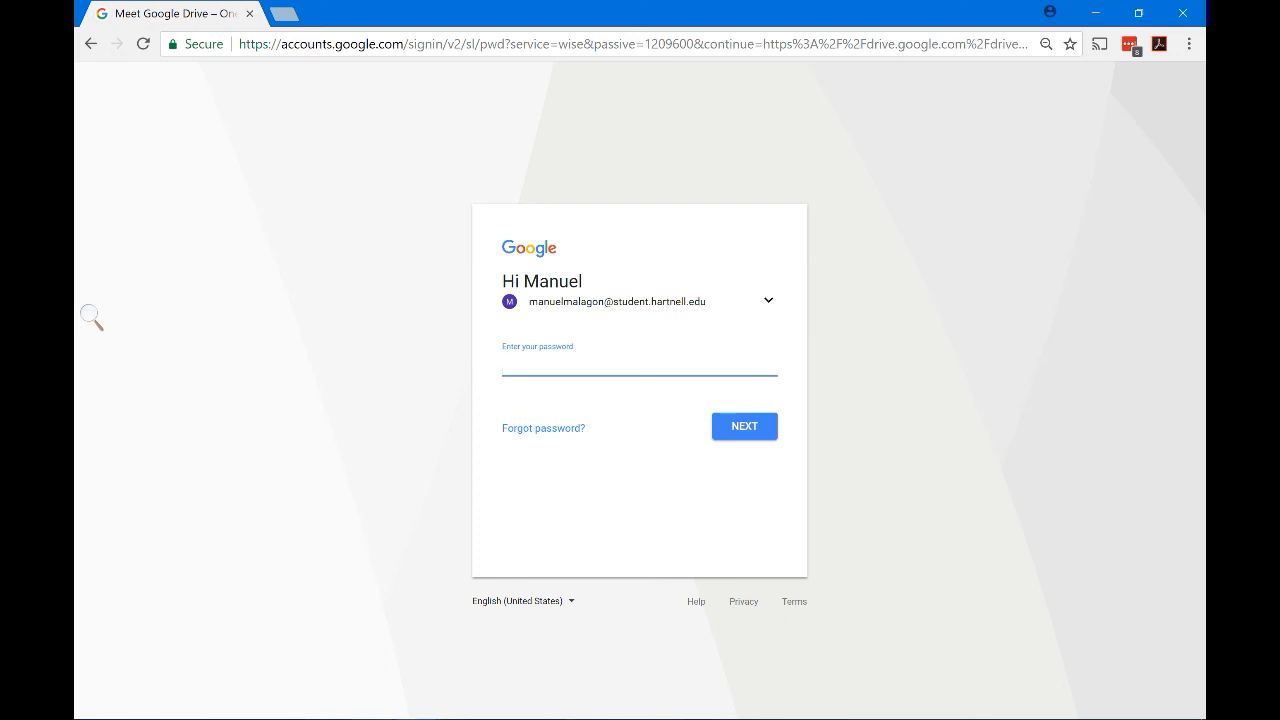
pyautogui.click(577, 718)
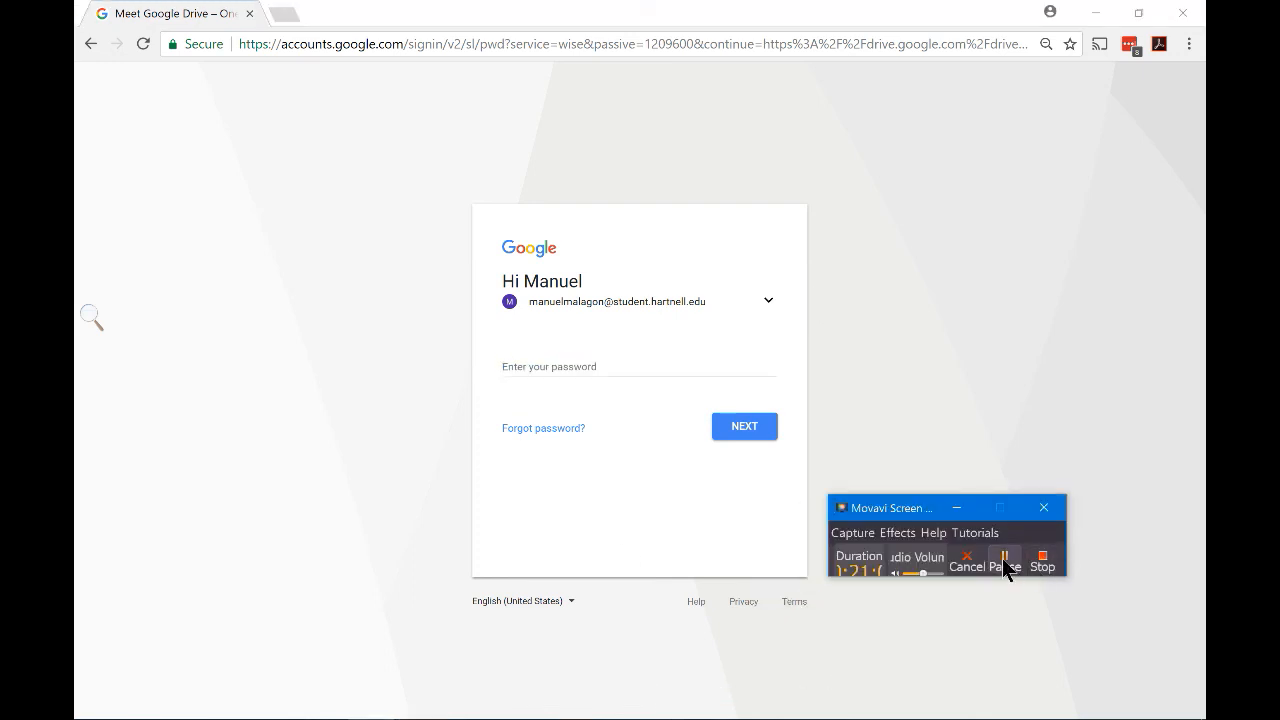